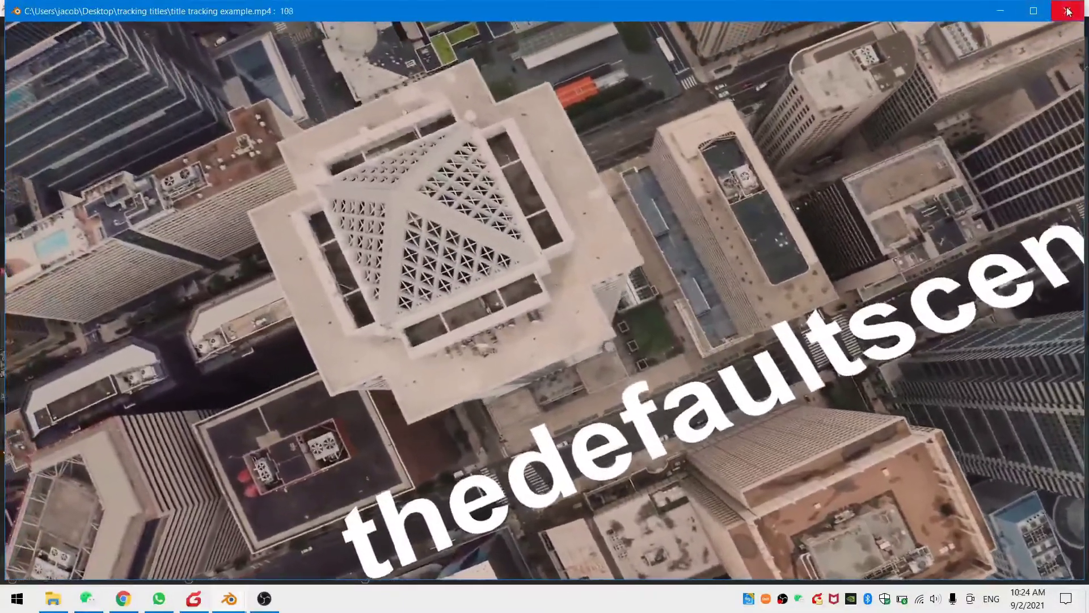
Close the rendered video preview and start a new file from the VFX template
left_click(1068, 12)
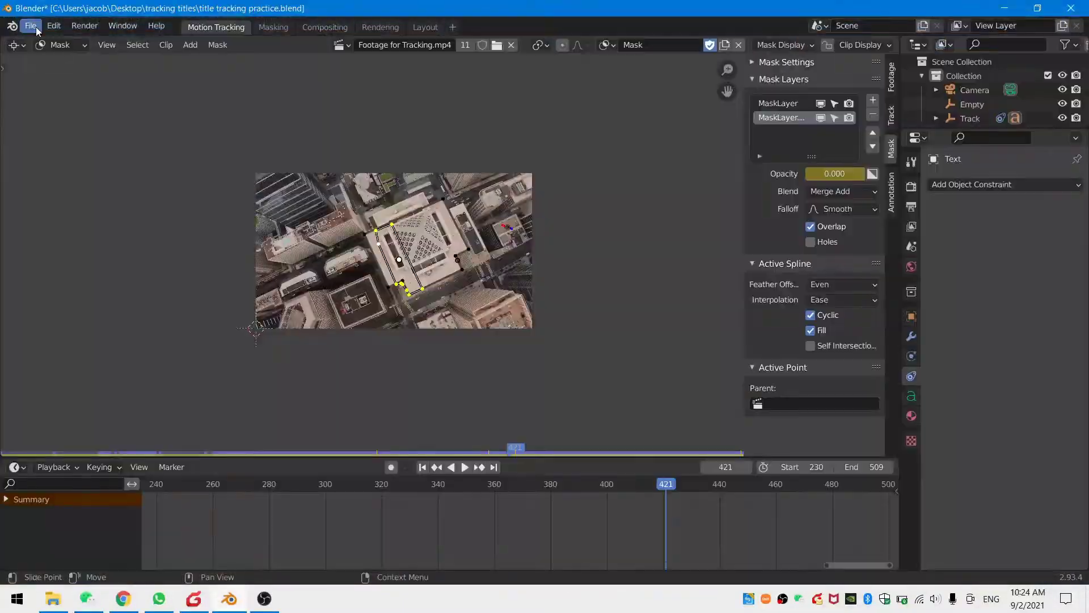
left_click(36, 26)
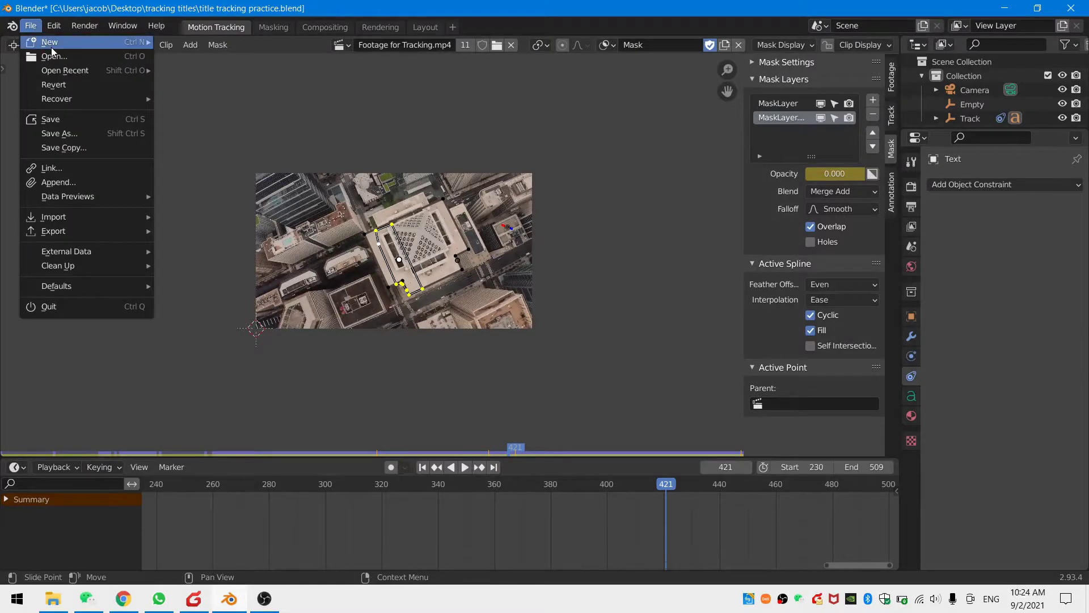
mouse_move(98, 43)
left_click(196, 84)
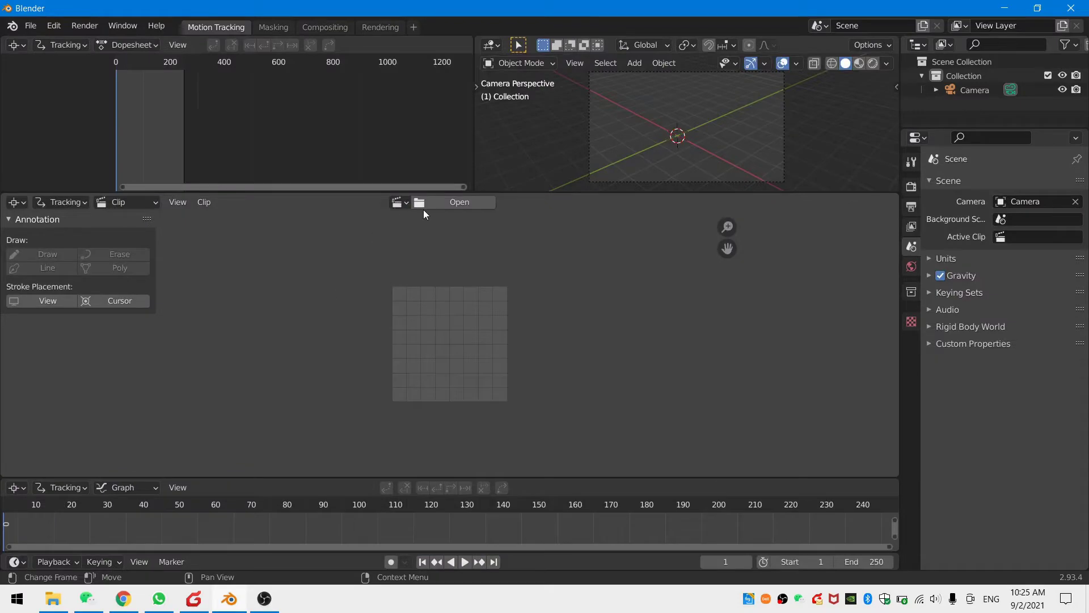
Load Footage for Tracking.mp4 as the movie clip, match the scene frames to it, and enlarge the clip editor
left_click(464, 203)
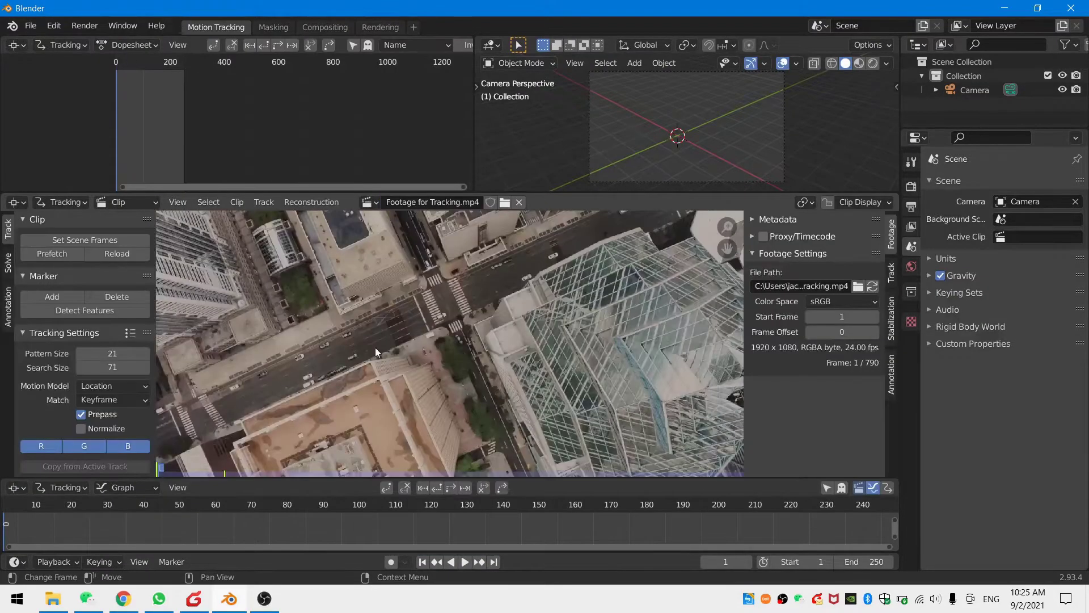
left_click(15, 202)
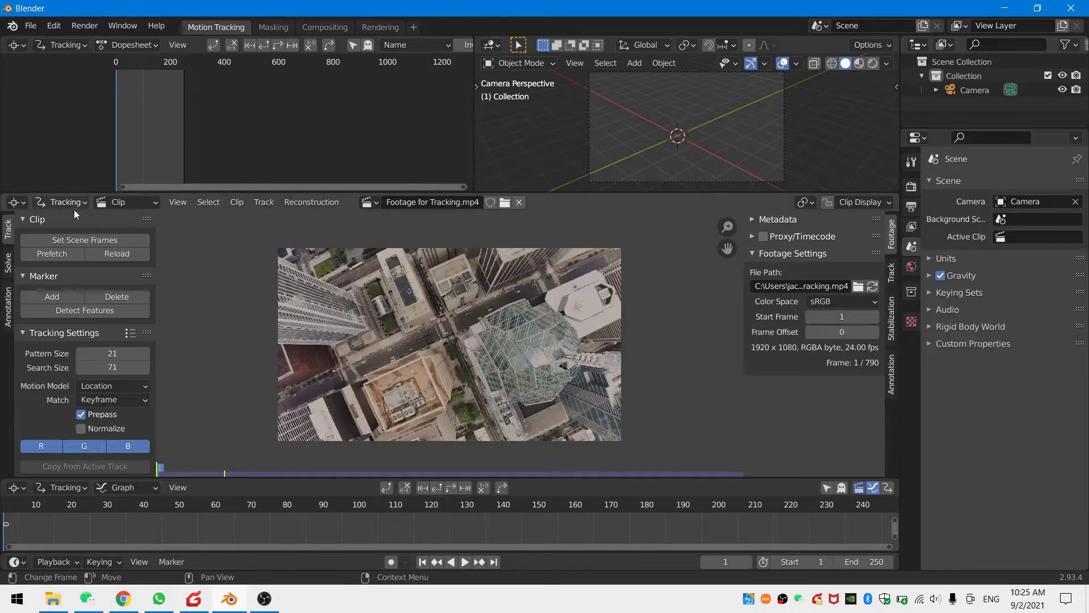
left_click(64, 245)
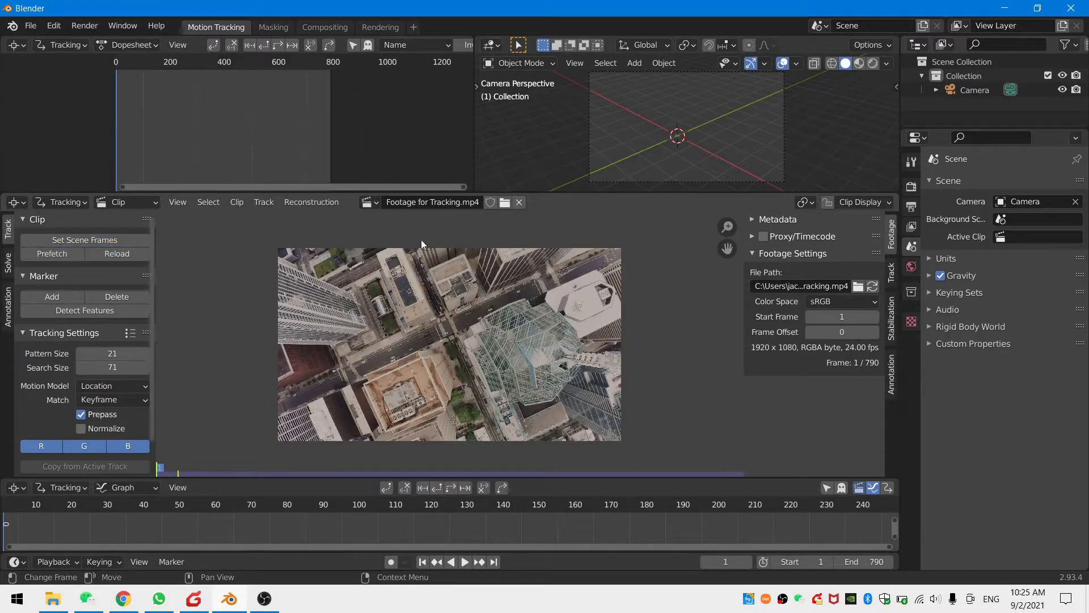
left_click_drag(588, 191, 588, 112)
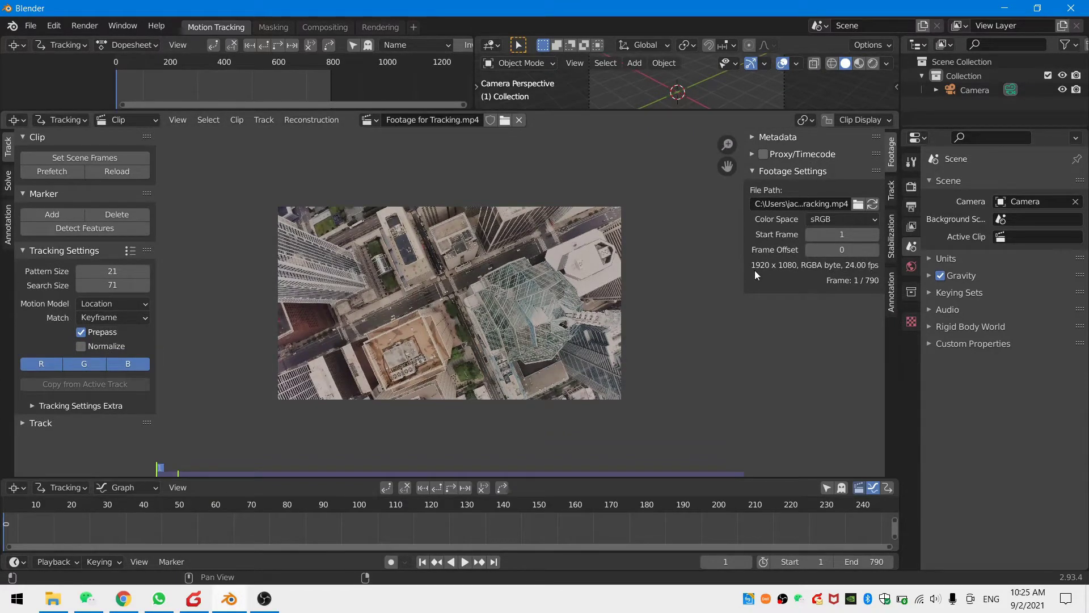
Check the output dimensions against the footage and set the color management view transform to Standard
left_click(911, 187)
left_click(912, 208)
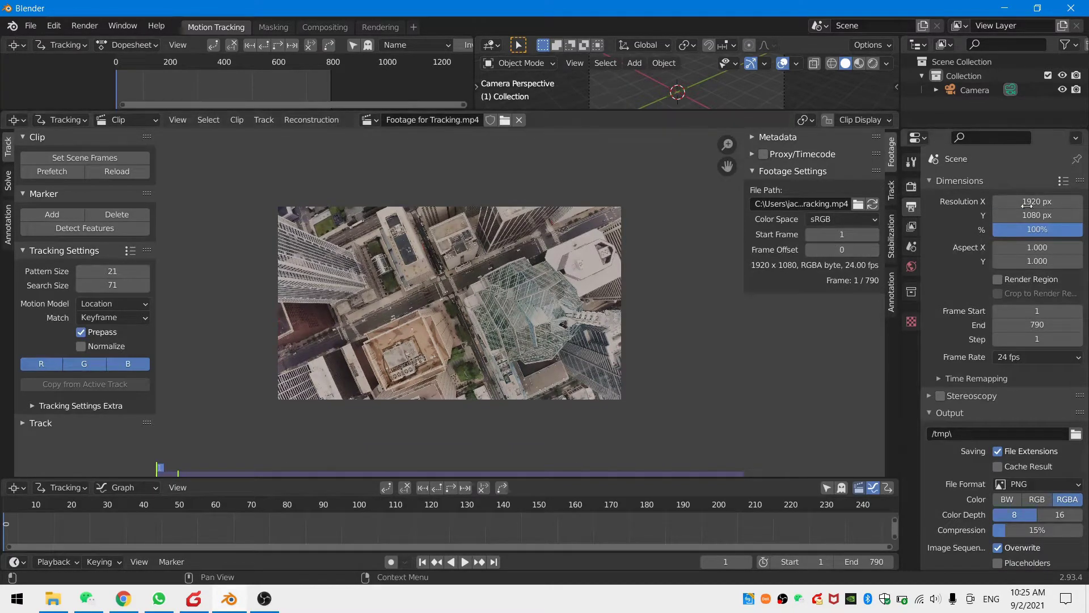
left_click(912, 188)
left_click(973, 538)
scroll(966, 517, "down", 4)
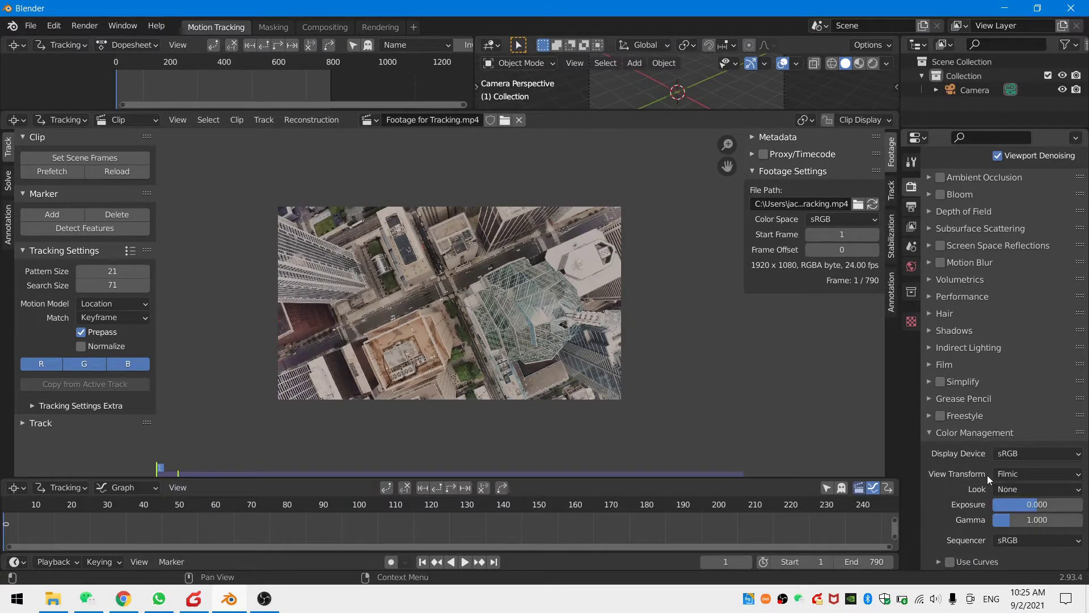
left_click(1016, 474)
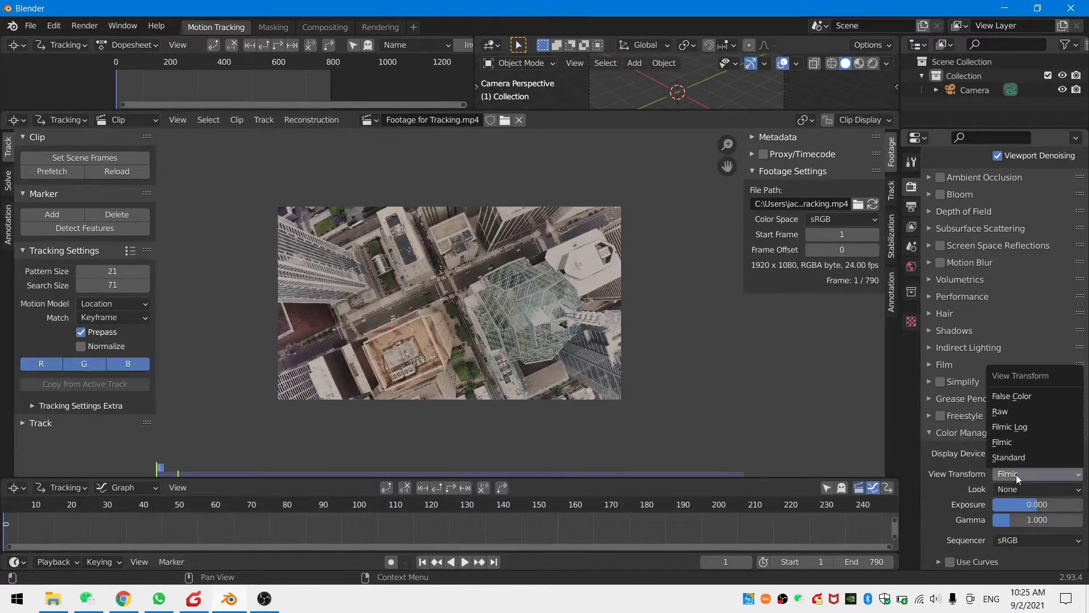
left_click(1018, 458)
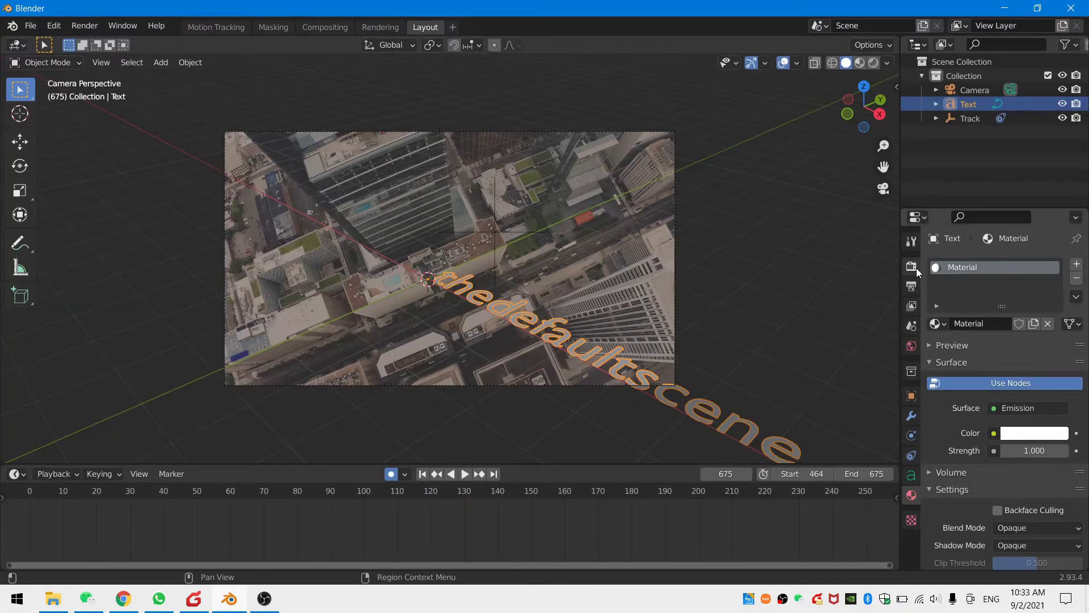
Enable Motion Blur in the render settings of the text scene and expand the Film settings
left_click(912, 267)
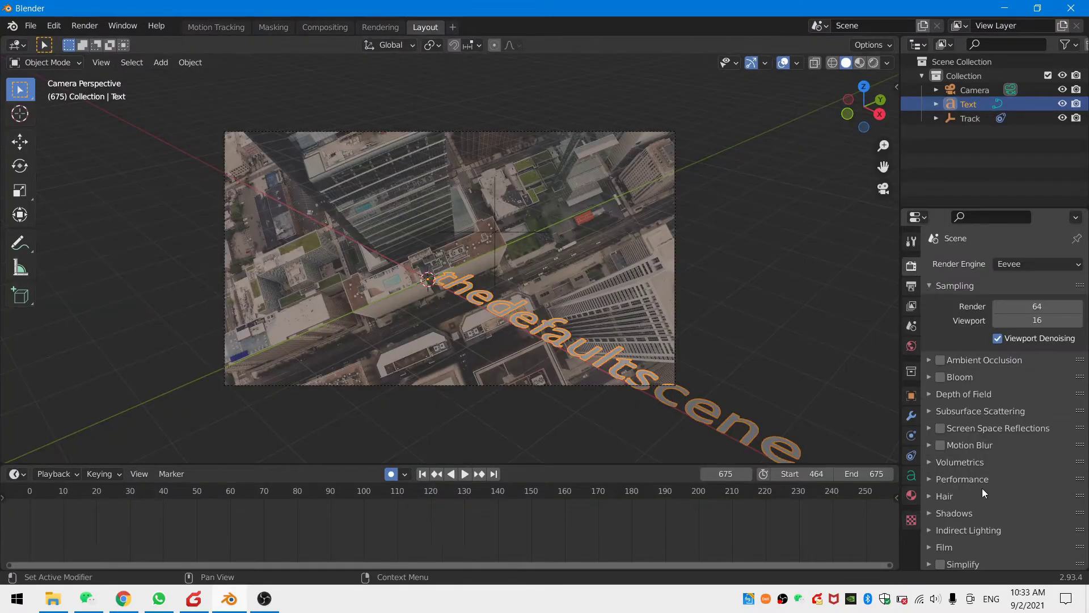
scroll(982, 493, "down", 2)
left_click(937, 390)
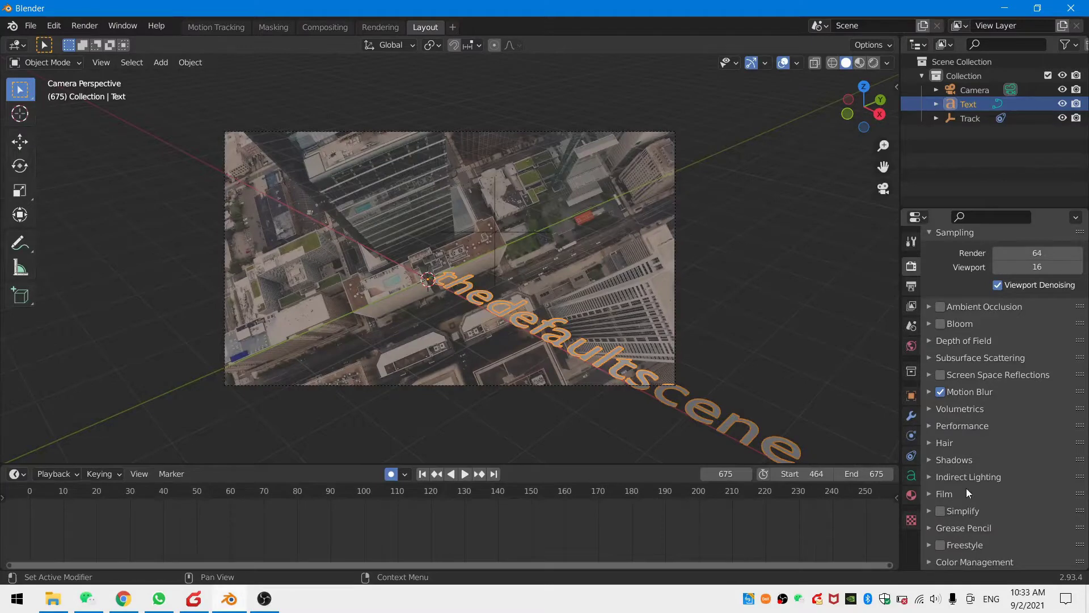
left_click(944, 494)
scroll(972, 477, "down", 2)
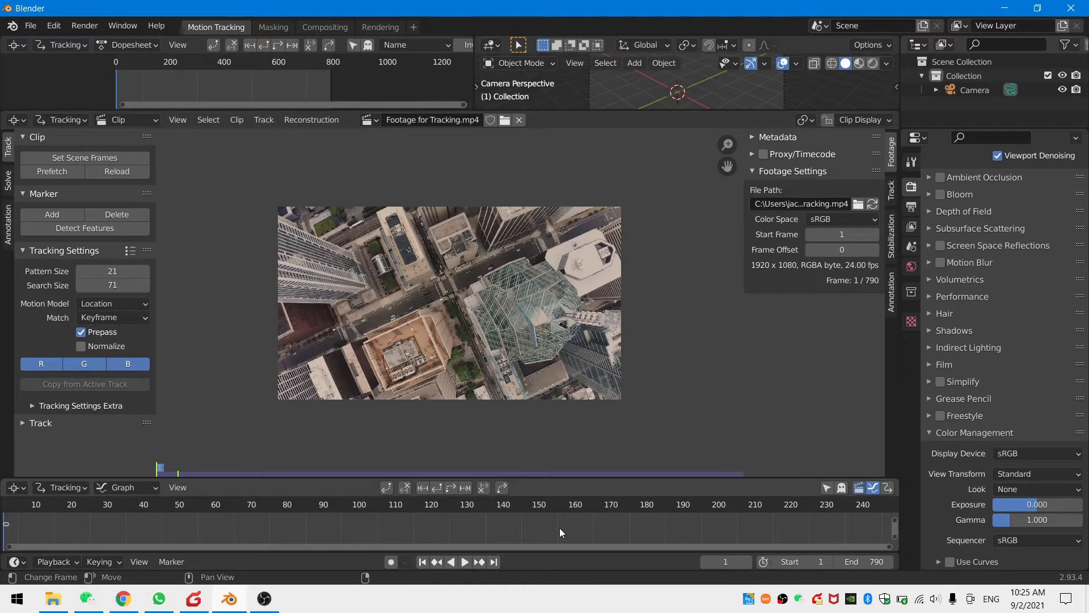
Scrub through the footage to frame 675 and set it as the scene's end frame
key("Home")
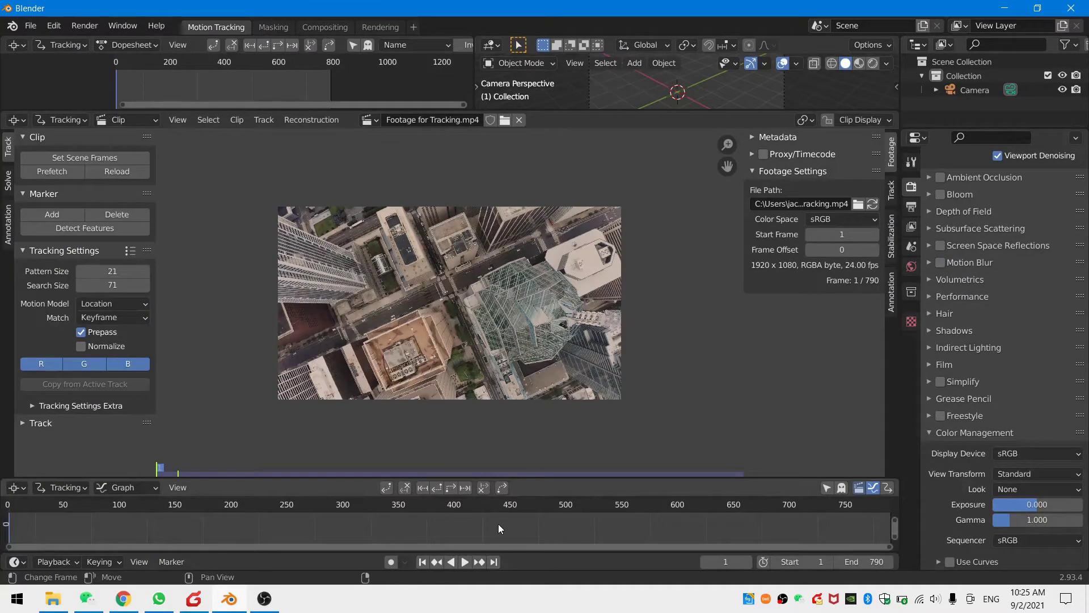
scroll(498, 523, "down", 2)
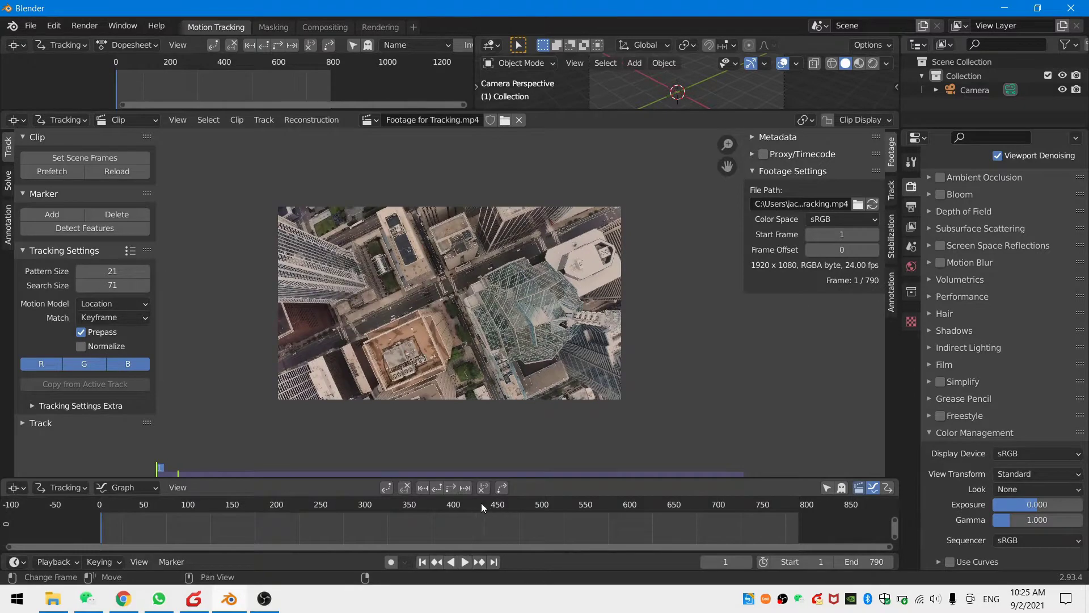
mouse_move(499, 502)
left_mouse_down()
mouse_move(669, 502)
mouse_move(510, 508)
left_mouse_up()
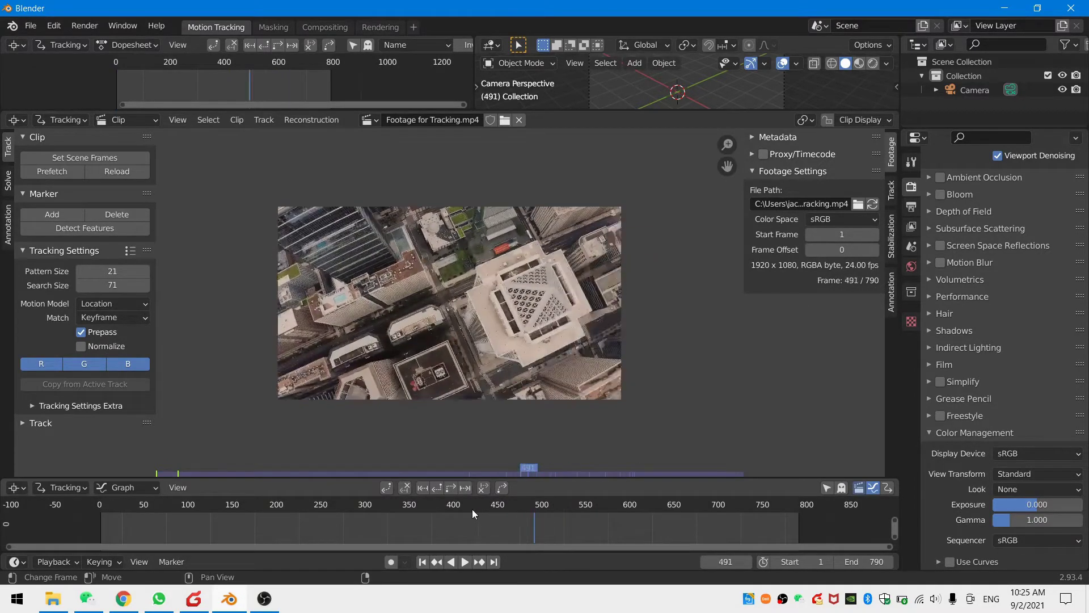
left_click_drag(596, 508, 697, 505)
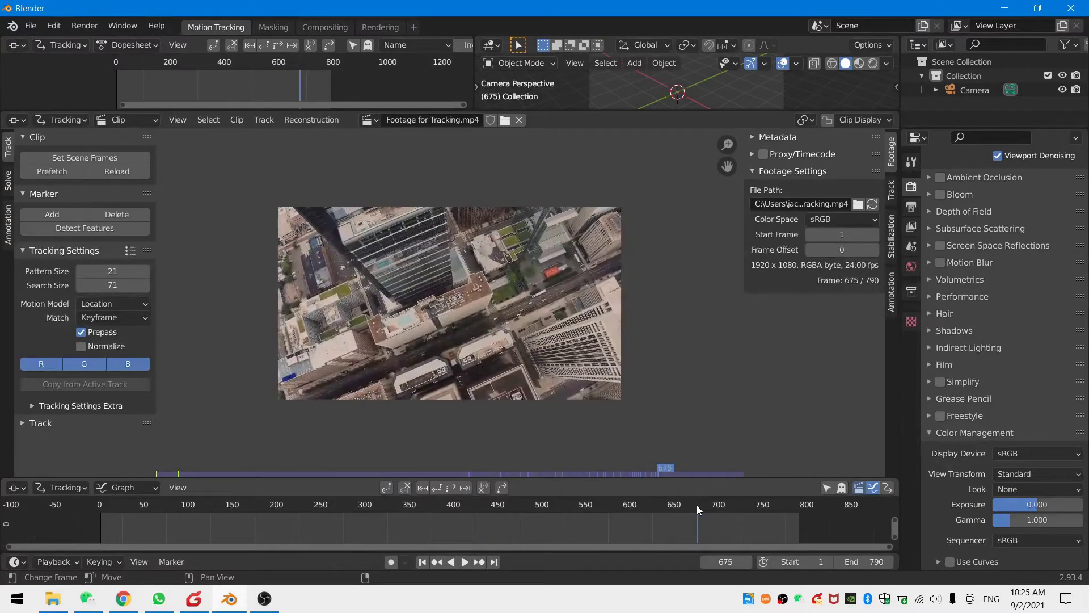
left_click(68, 561)
left_click(129, 535)
Move to frame 464 and set it as the scene's start frame
left_click_drag(695, 505, 511, 513)
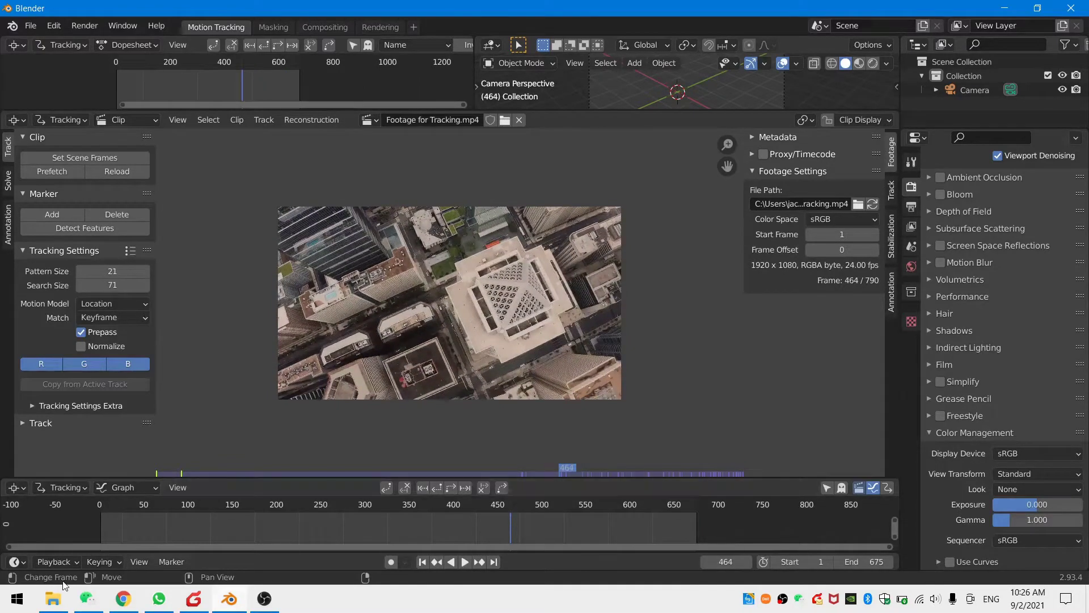
left_click(52, 561)
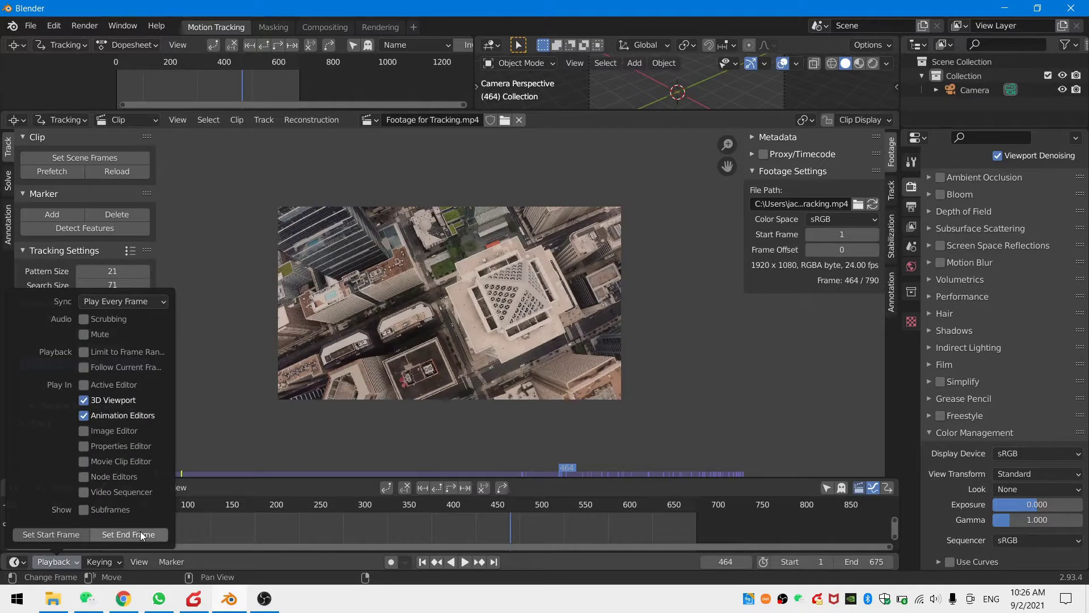
left_click(57, 534)
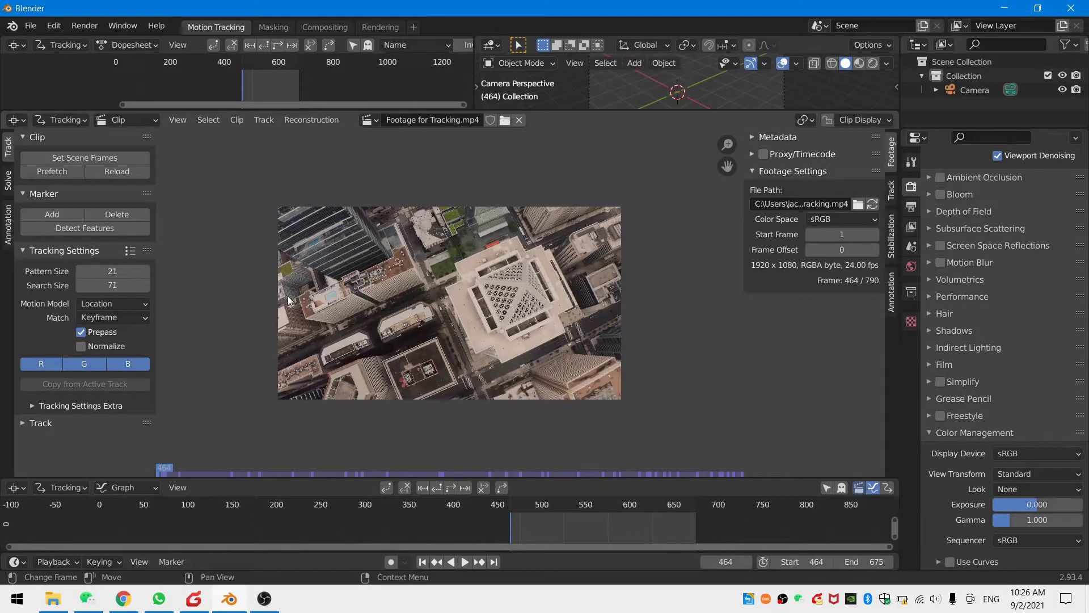
Add a tracking marker on a small detail of the brown rooftop near the street corner at frame 464
middle_click_drag(434, 234, 579, 279)
scroll(454, 309, "up", 3)
middle_click_drag(651, 312, 531, 342)
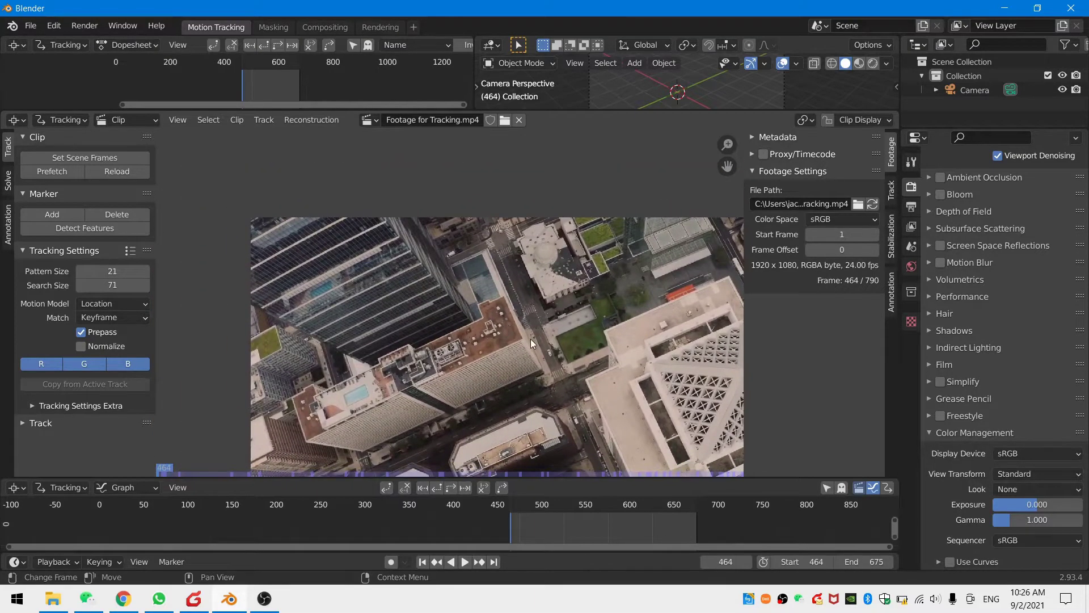
scroll(531, 342, "up", 5)
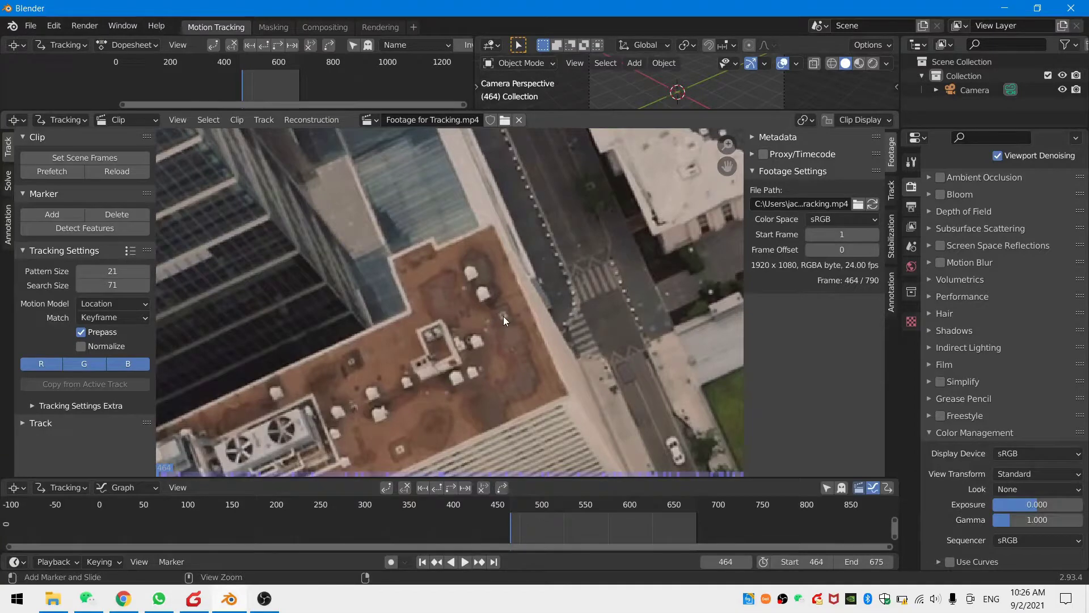
left_click(503, 316, "ctrl")
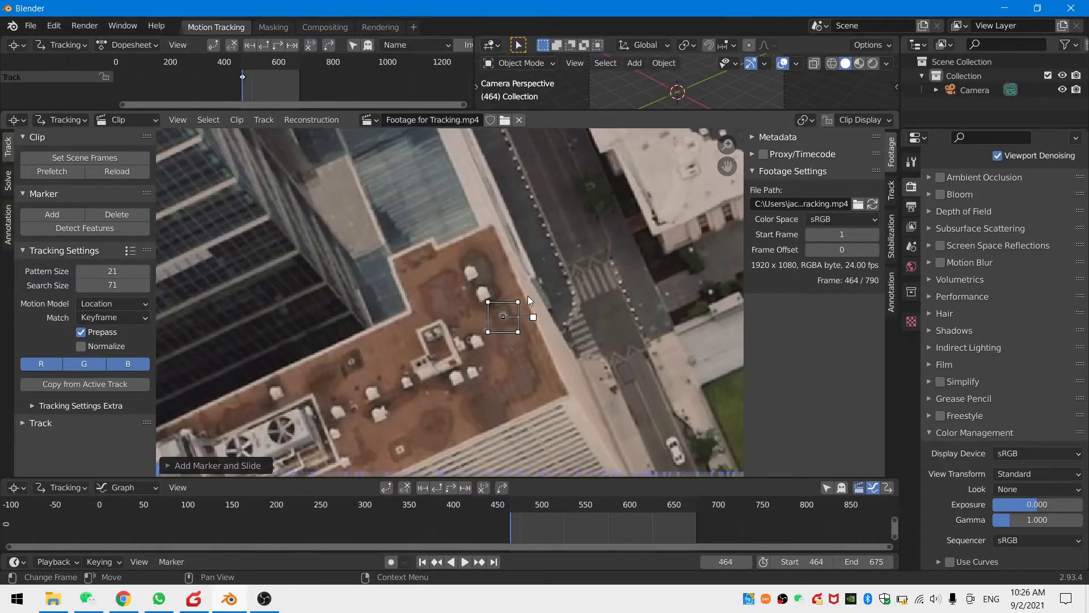
Track the rooftop marker forward from frame 464 through the end of the frame range
scroll(603, 342, "down", 5)
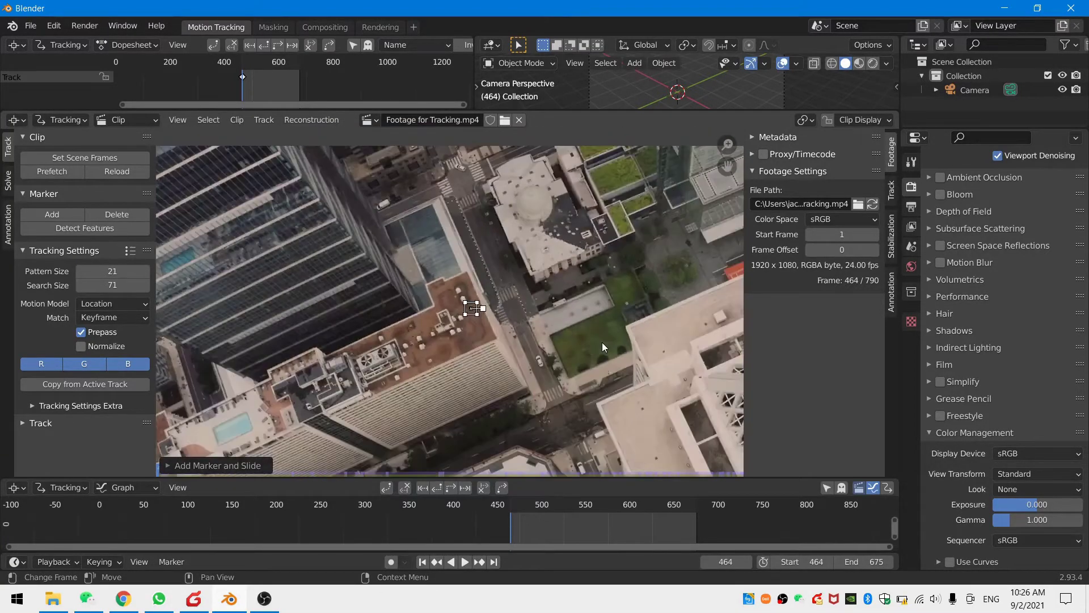
left_click(64, 422)
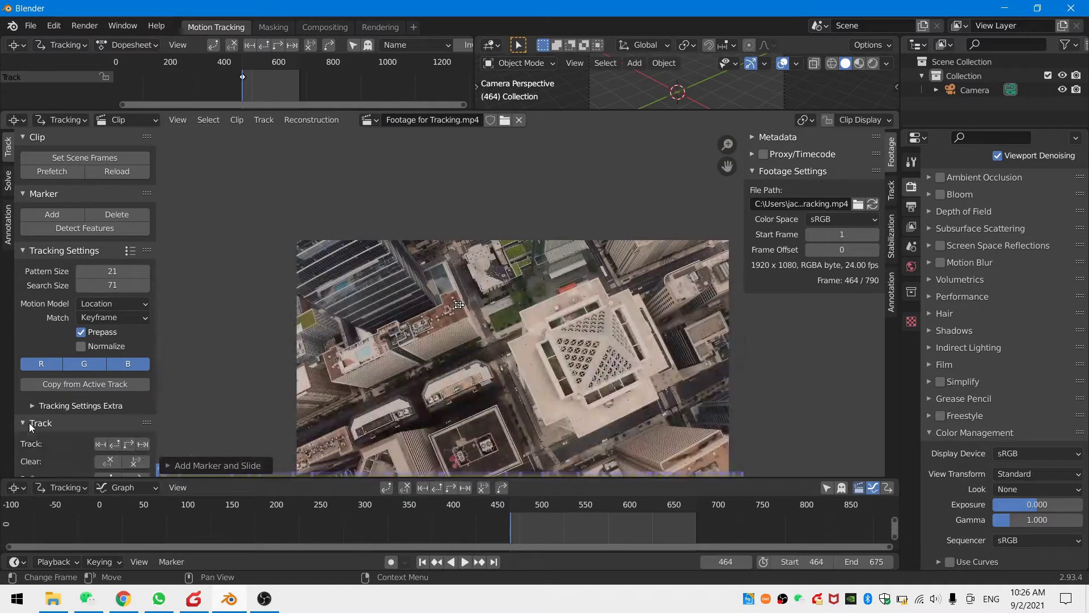
scroll(59, 406, "down", 2)
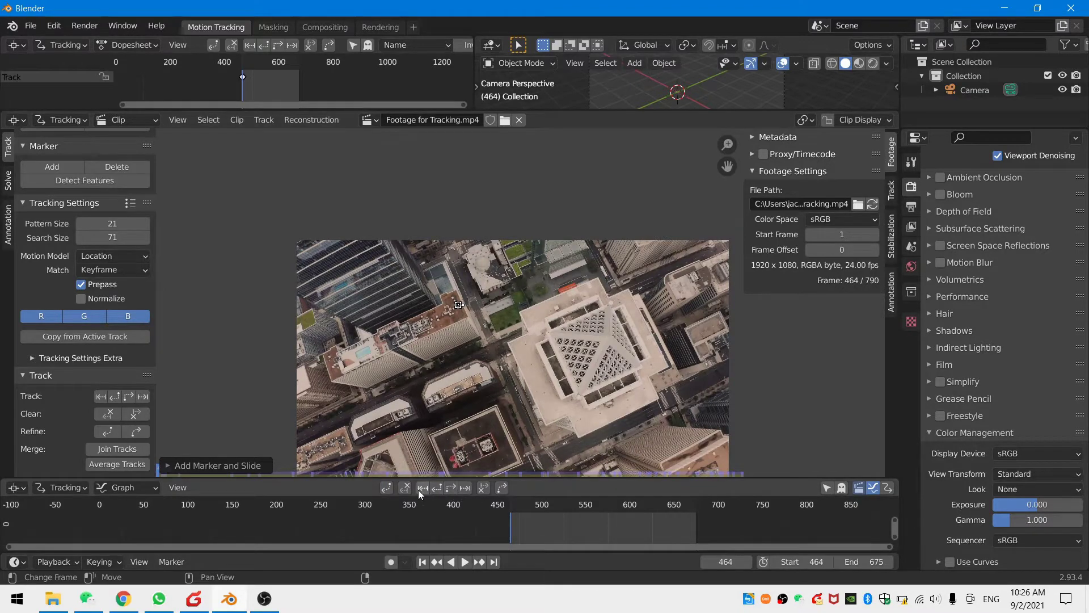
left_click(449, 488)
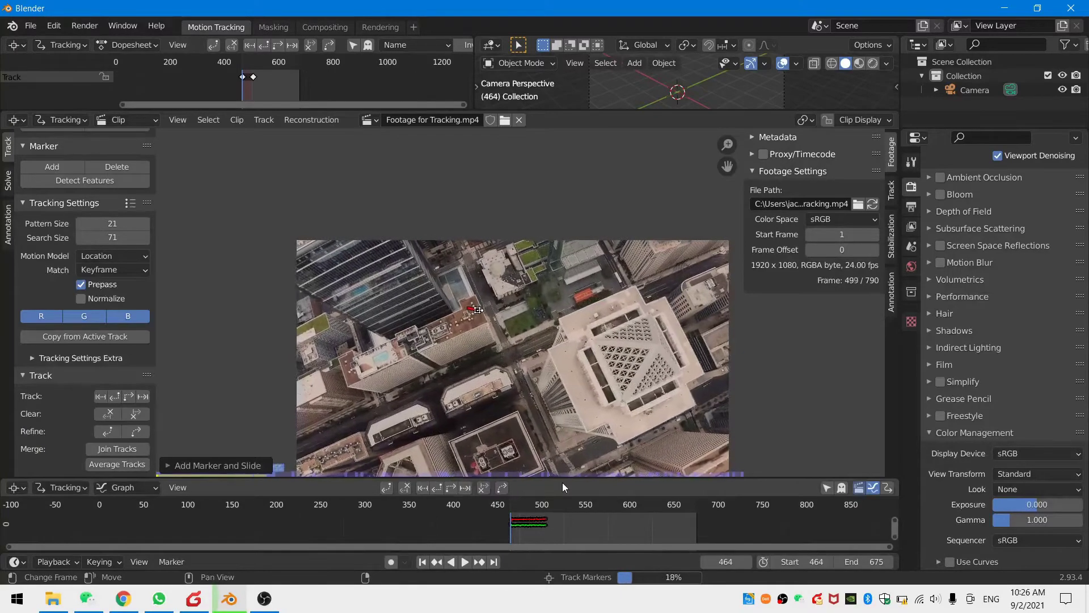
Examine the marker's track details and its path around frame 622, and return to start frame 464
left_click(891, 190)
left_click_drag(690, 504, 649, 505)
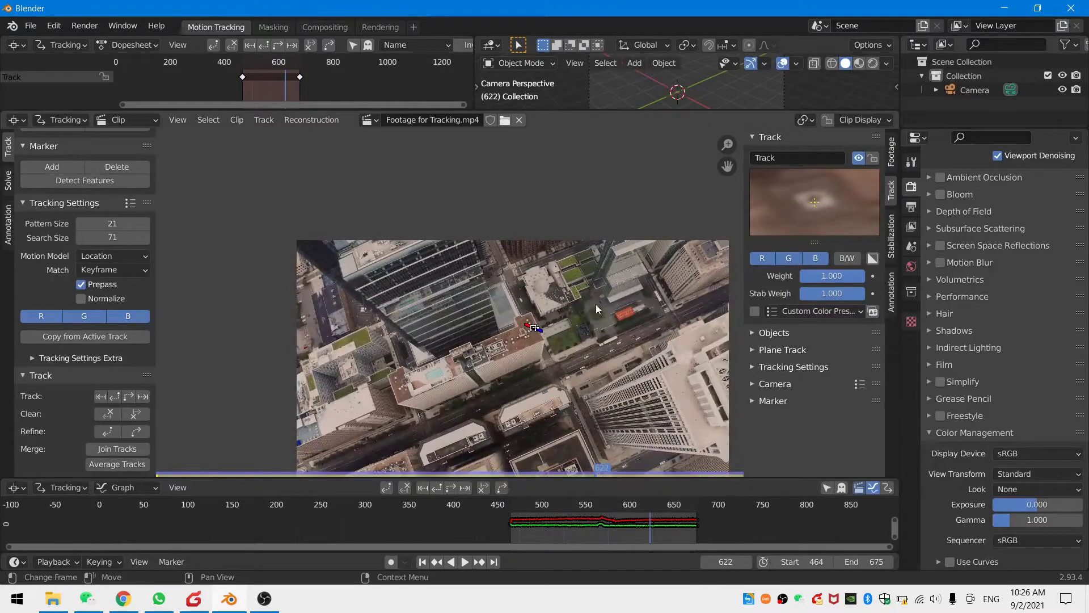
scroll(595, 304, "down", 5)
scroll(583, 307, "up", 3)
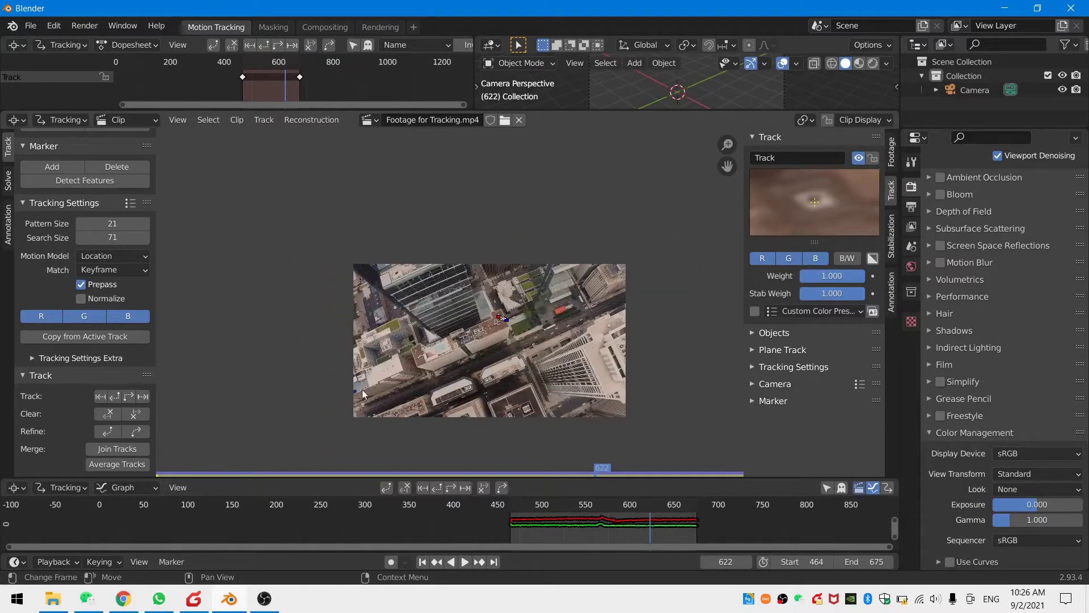
left_click(422, 562)
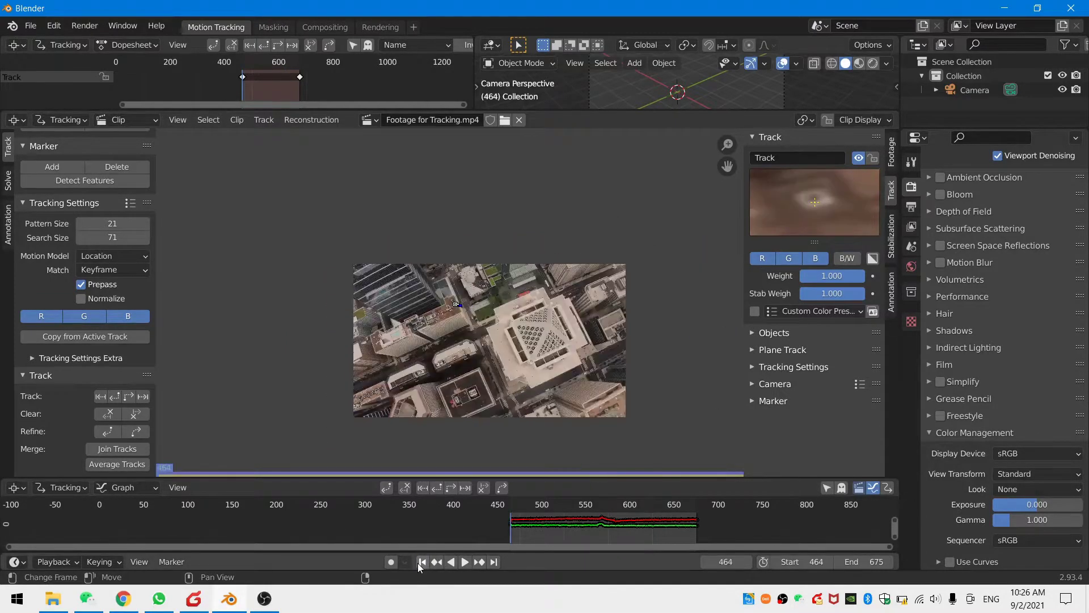
Switch the clip editor to Mask mode and enlarge it to frame the pyramid-roofed white building
scroll(542, 356, "up", 6)
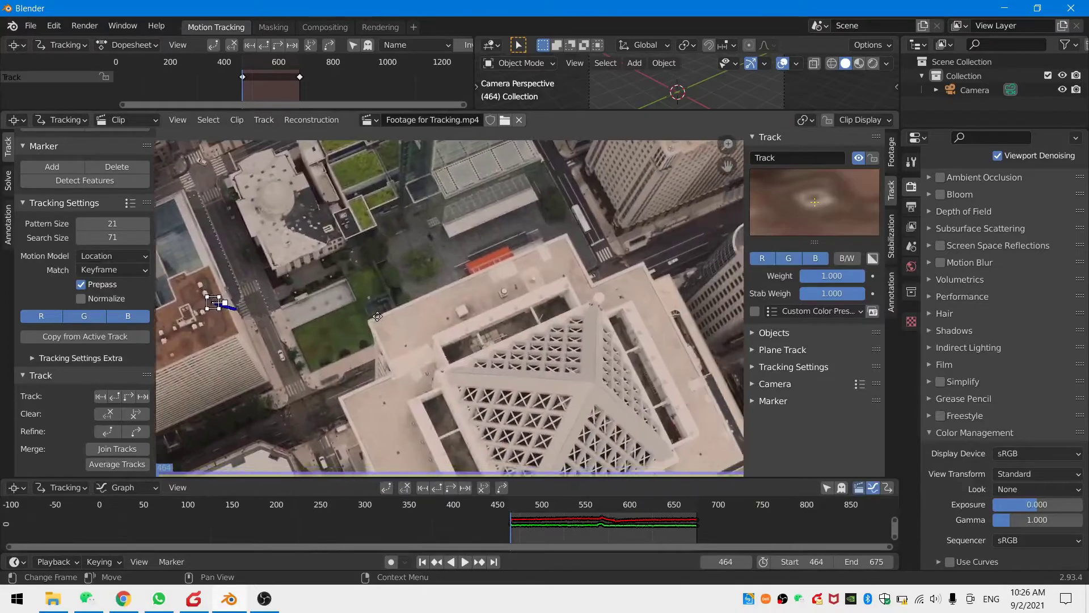
middle_click_drag(377, 316, 424, 275)
left_click(67, 120)
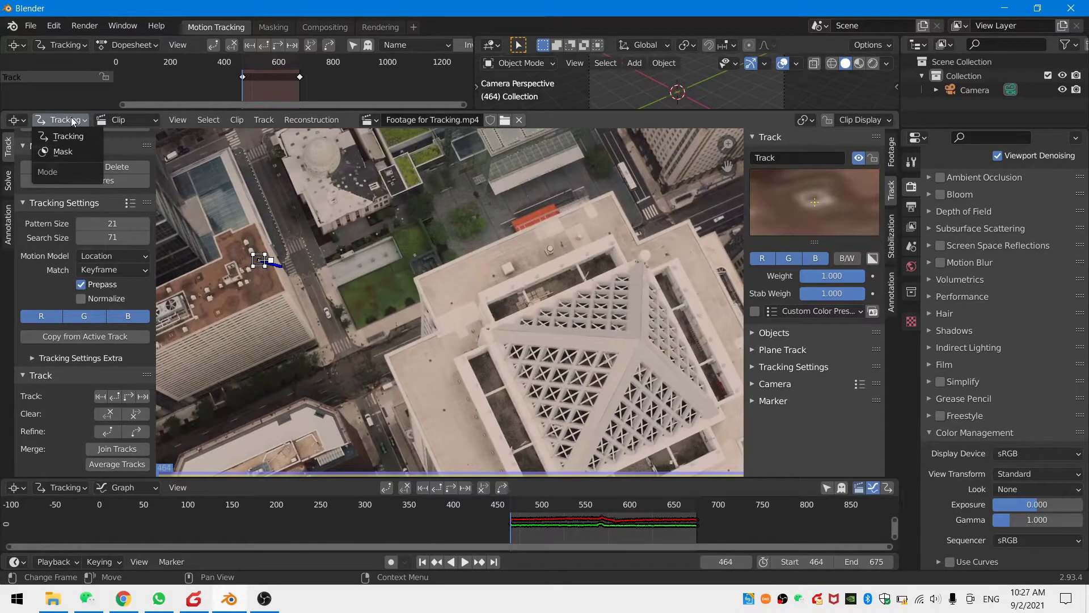
left_click(72, 152)
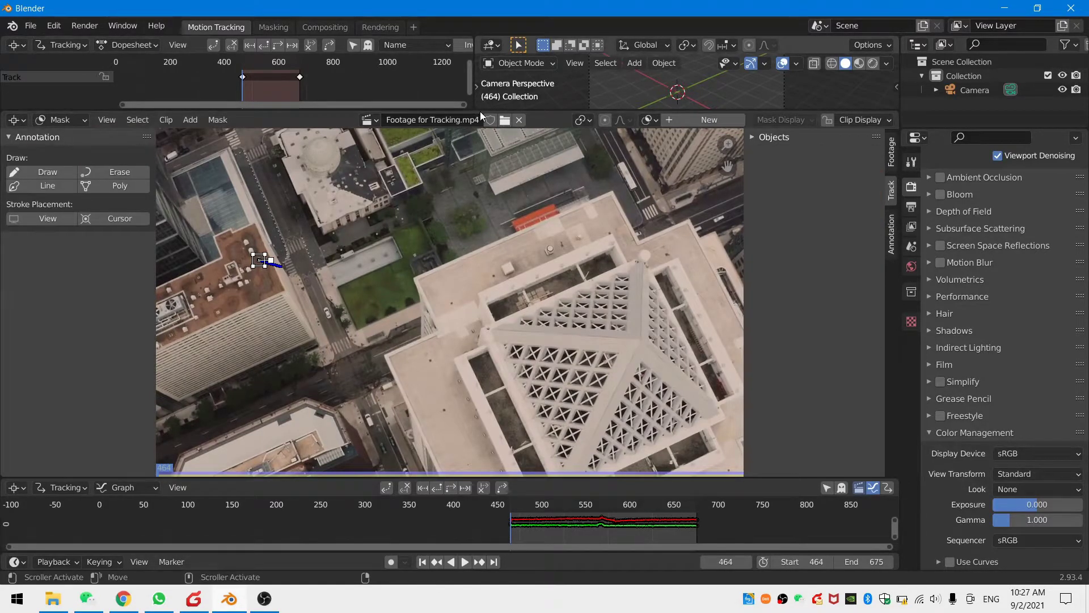
left_click_drag(479, 111, 488, 3)
scroll(530, 223, "up", 4)
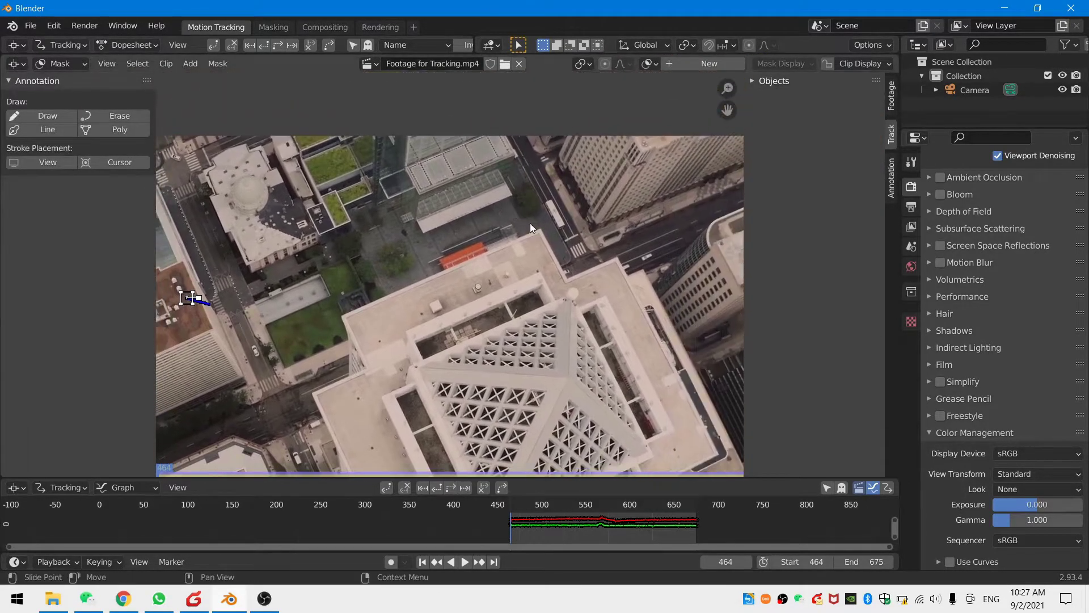
Hide the tool shelf and start a mask at frame 464 with points at the first four corners of the pyramid-roofed building's outline
key("t")
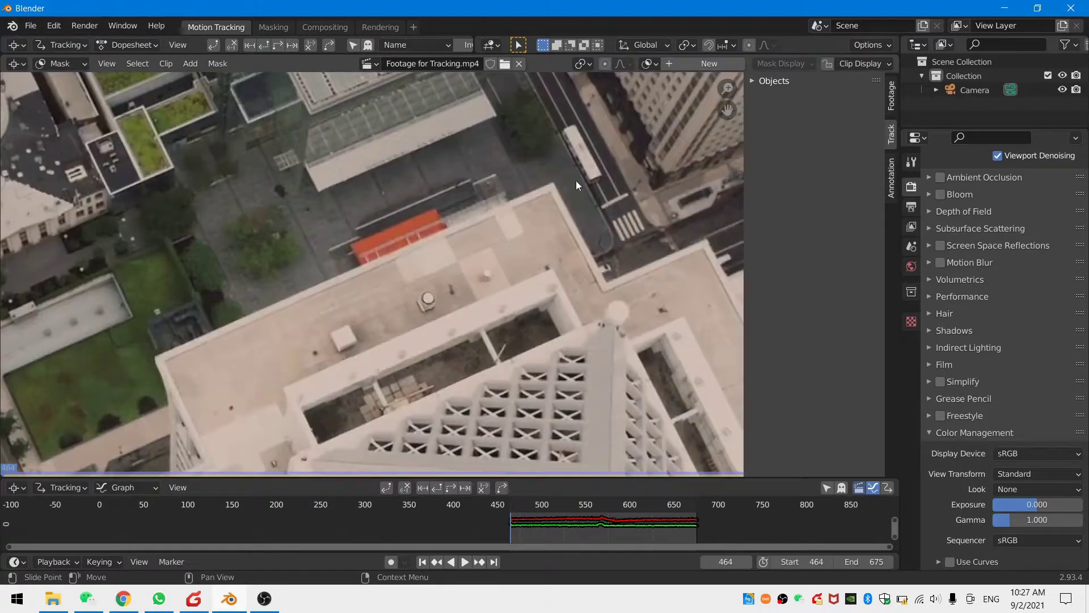
middle_click_drag(568, 191, 553, 242)
scroll(551, 244, "up", 1)
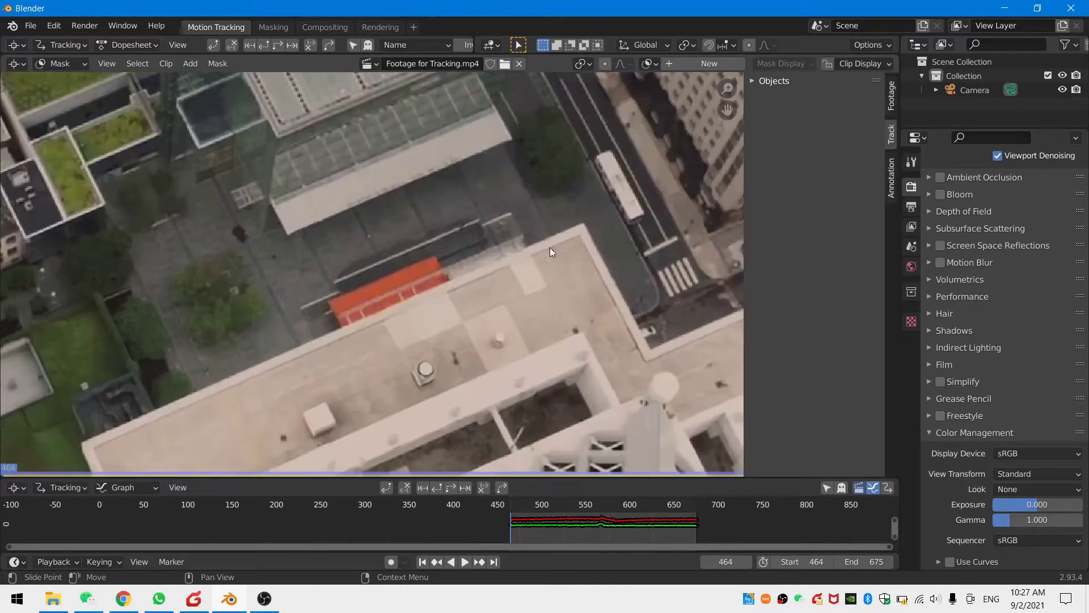
left_click(583, 224, "ctrl")
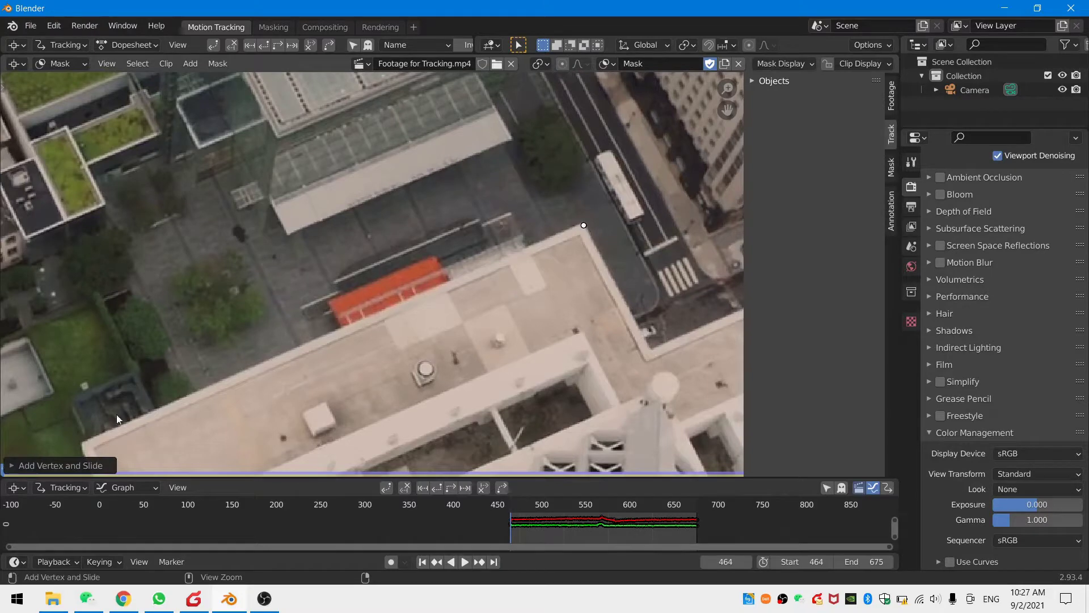
left_click(80, 445, "ctrl")
middle_click_drag(116, 387, 265, 204)
middle_click_drag(355, 379, 410, 233)
left_click(364, 280, "ctrl")
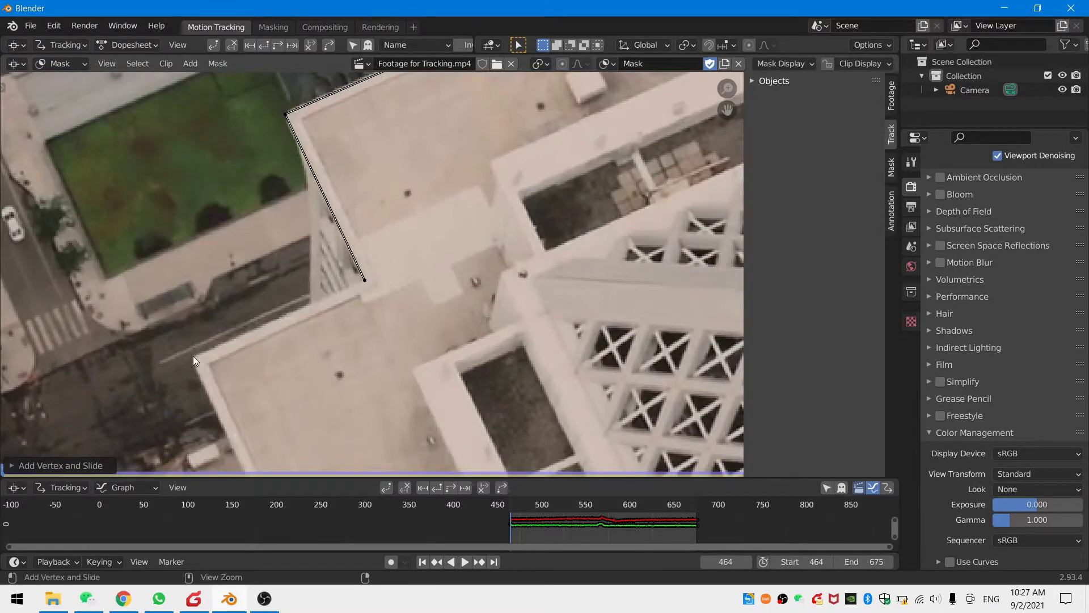
left_click(193, 356, "ctrl")
Add the remaining roof corner points, including the notch by the street crossing, and close the mask spline
scroll(198, 358, "down", 4)
middle_click_drag(387, 419, 355, 216)
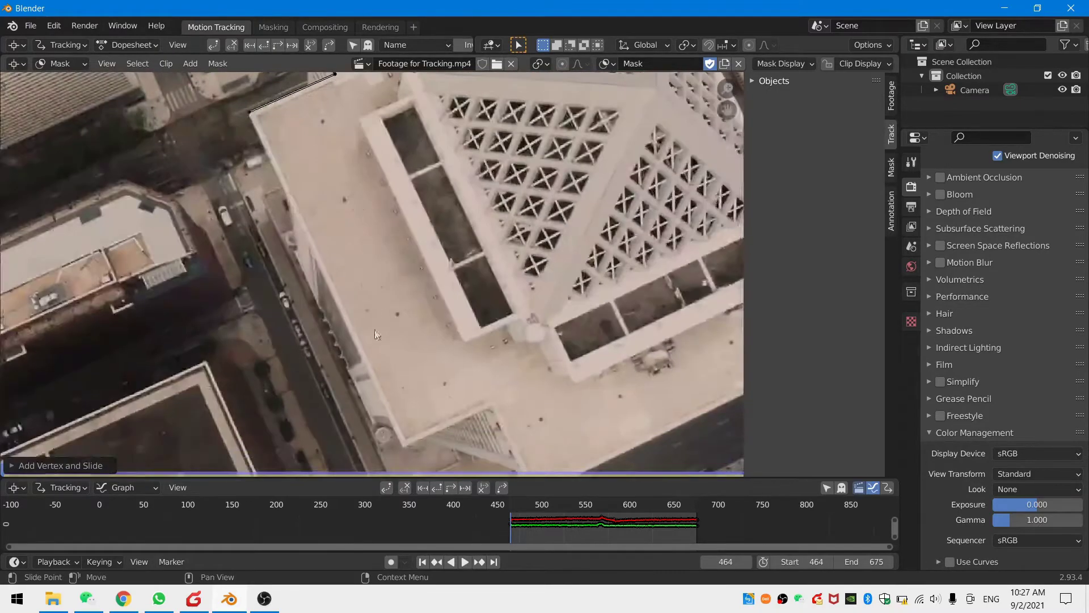
left_click(405, 447, "ctrl")
left_click(471, 354, "ctrl")
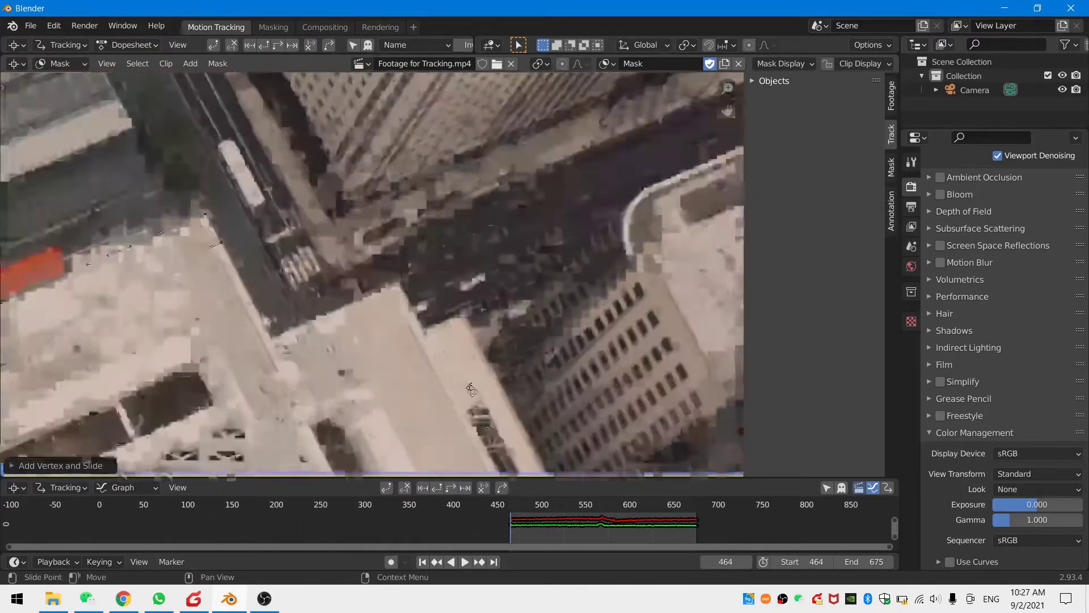
middle_click_drag(391, 283, 416, 326)
left_click(418, 326, "ctrl")
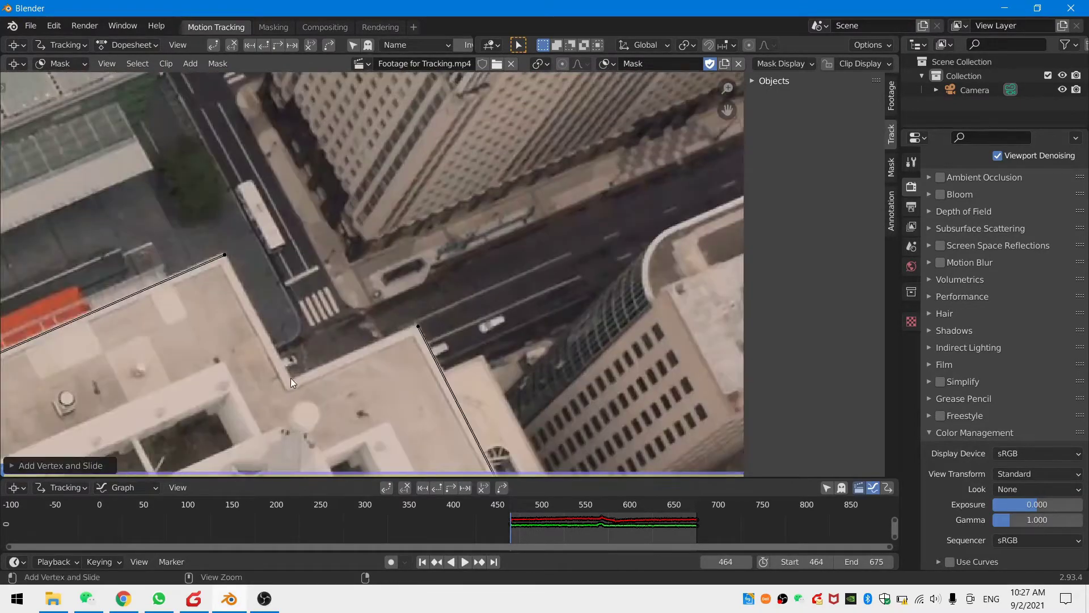
left_click(290, 377, "ctrl")
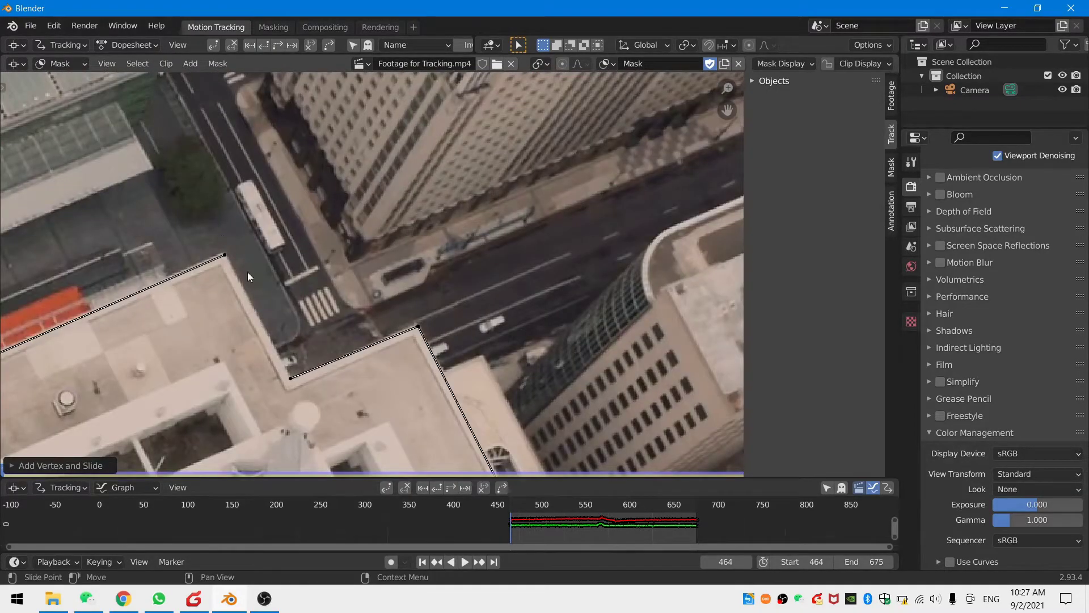
key("alt+c")
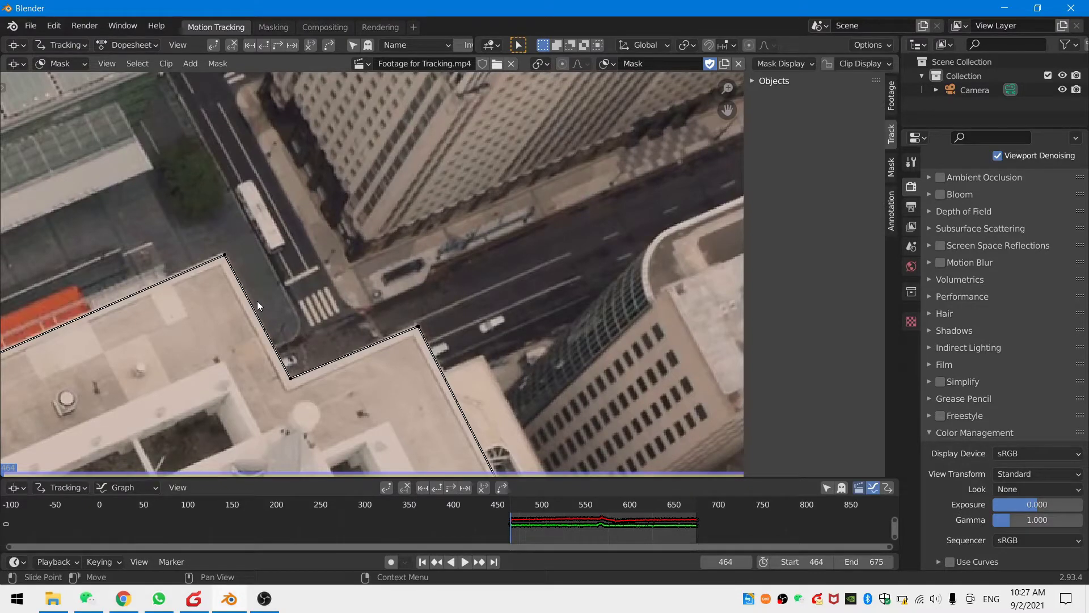
Enable auto keying and move the whole mask toward the white building's roof at end frame 675
left_click(395, 561)
left_click(494, 561)
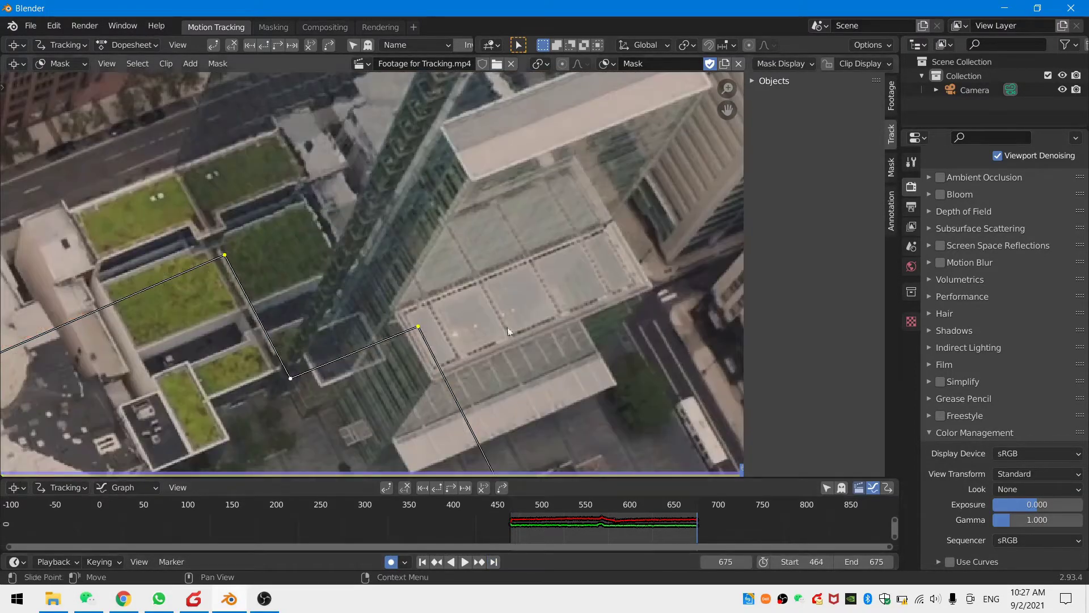
scroll(508, 332, "down", 5)
scroll(505, 345, "up", 4)
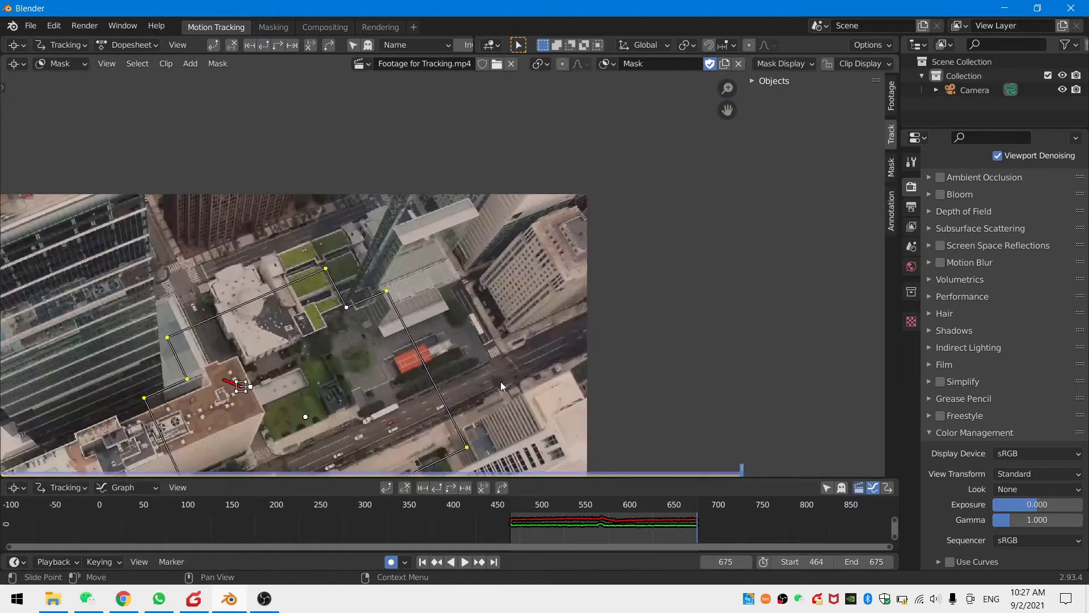
middle_click_drag(501, 382, 467, 220)
key("g")
left_click(662, 325)
scroll(650, 325, "up", 2)
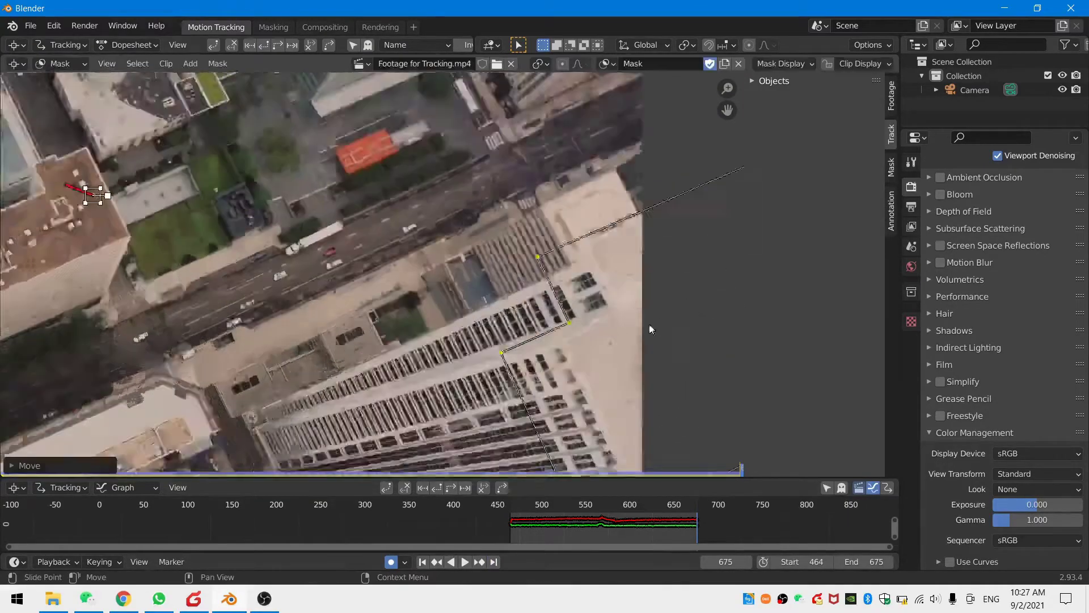
Refine the mask at frame 675 so its points line up with the roof's edges and corners
scroll(649, 325, "up", 3)
middle_click_drag(648, 325, 547, 333)
key("g")
left_click(547, 382)
scroll(550, 374, "down", 2)
middle_click_drag(681, 221, 536, 321)
left_click(606, 224)
scroll(588, 227, "down", 4)
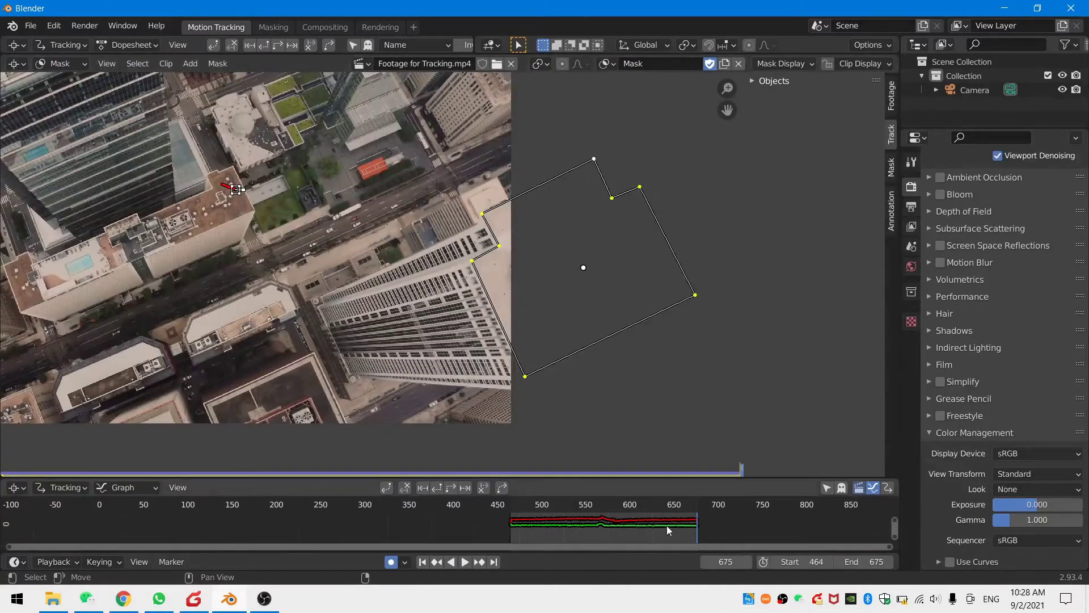
Move the mask to fit the building's roof at frame 556 and check its fit toward frame 622
left_click_drag(684, 504, 591, 509)
scroll(380, 272, "up", 3)
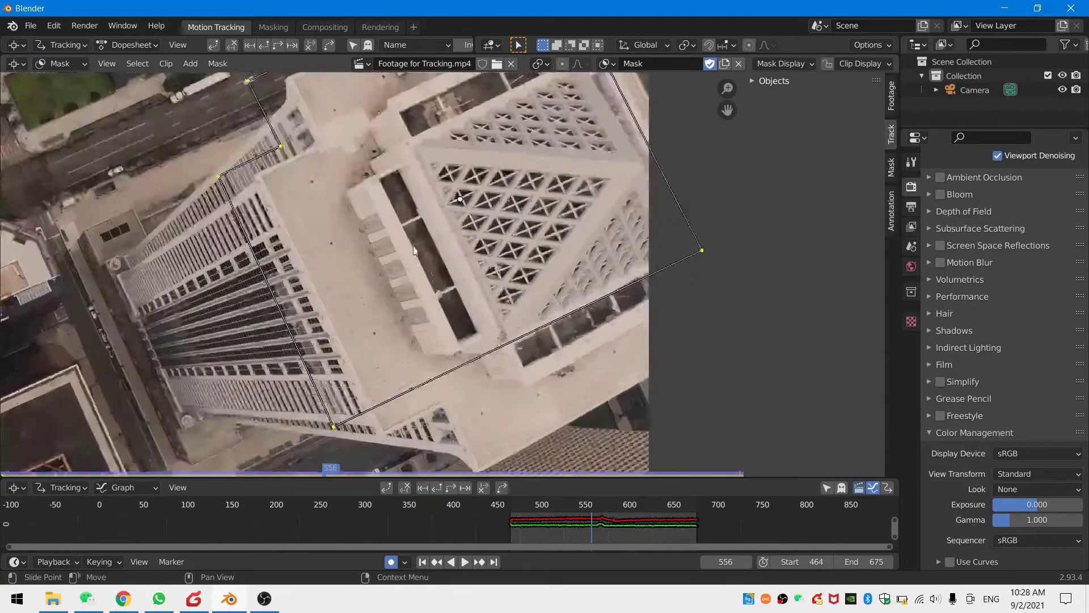
middle_click_drag(415, 251, 441, 393)
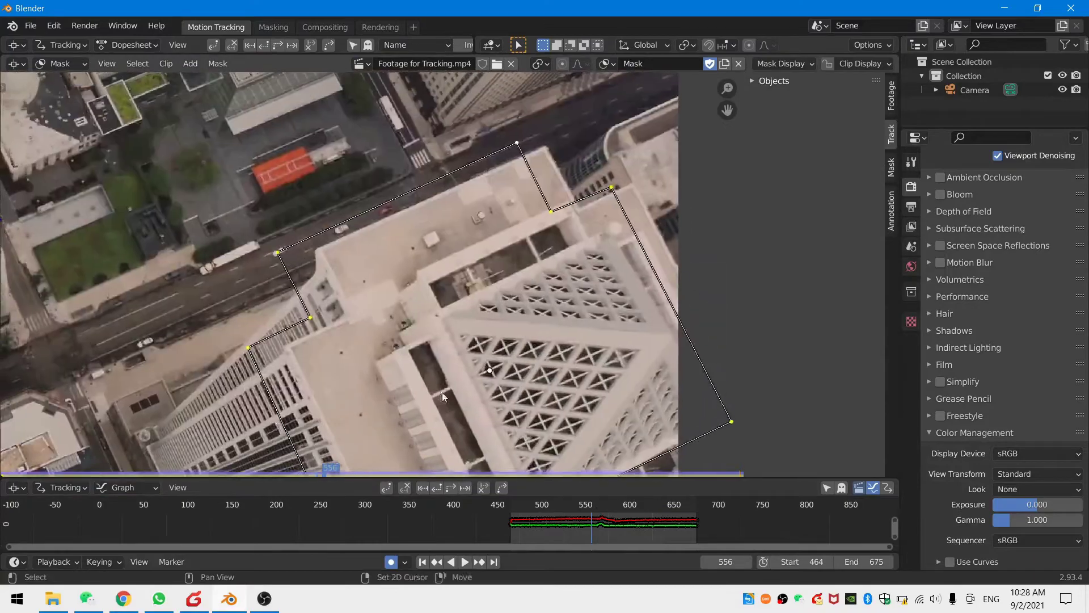
scroll(425, 388, "up", 1)
scroll(431, 397, "up", 2)
key("g")
left_click(518, 417)
scroll(518, 397, "down", 4)
key("g")
left_click_drag(592, 506, 661, 510)
scroll(586, 287, "up", 2)
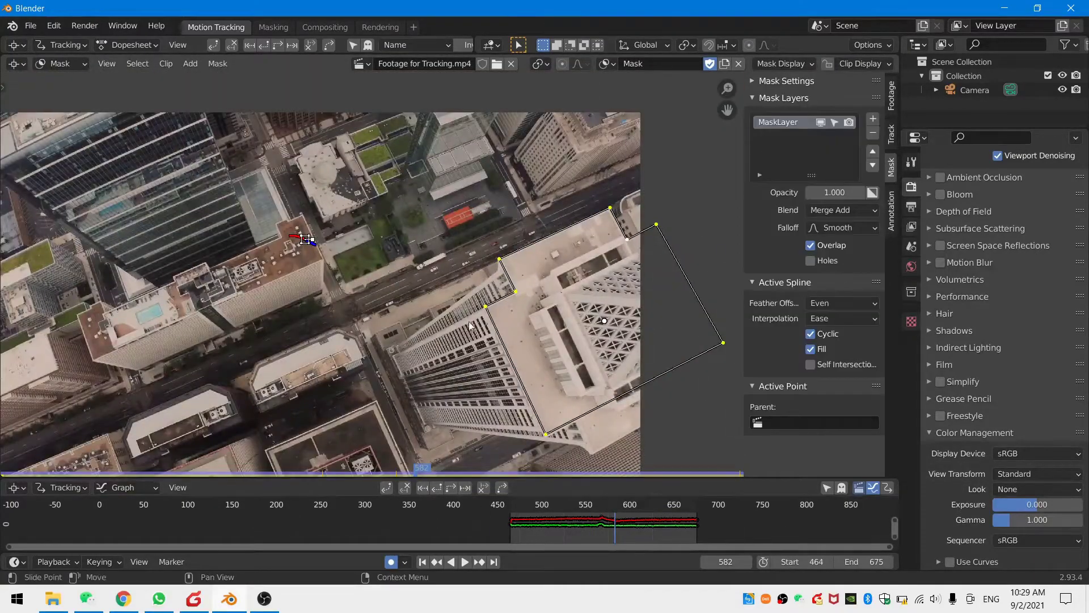
Deselect the roof mask, add a new mask layer and hide the original MaskLayer
left_click(473, 323)
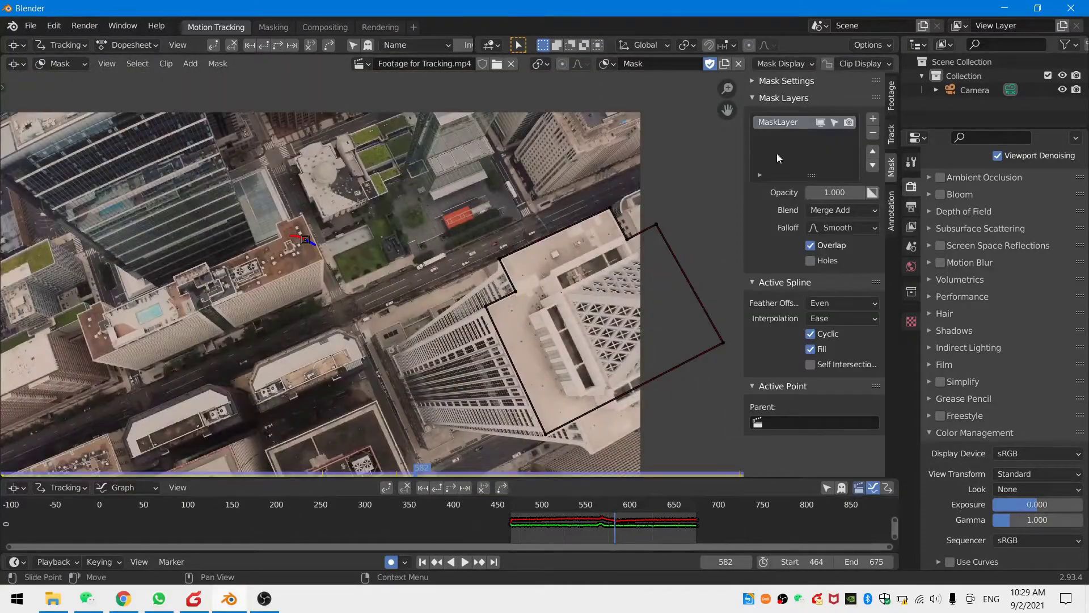
left_click(873, 119)
left_click(815, 123)
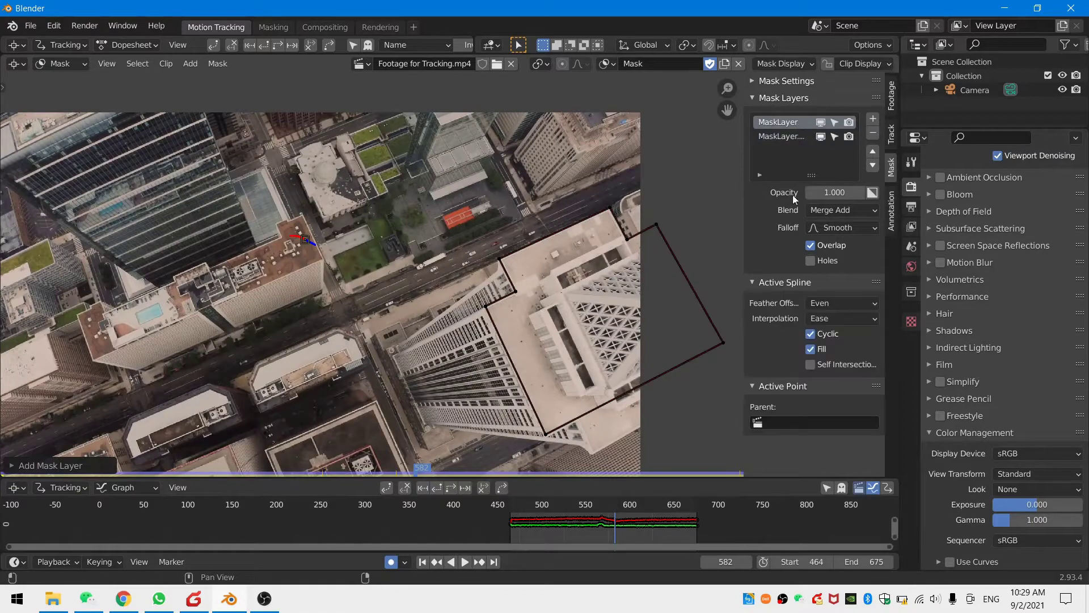
left_click(819, 124)
Draw a closed mask around the building's side facade and adjoining roof edge at frame 585, then move it to fit
middle_click_drag(512, 295, 341, 298)
scroll(452, 297, "up", 3)
middle_click_drag(451, 298, 311, 323)
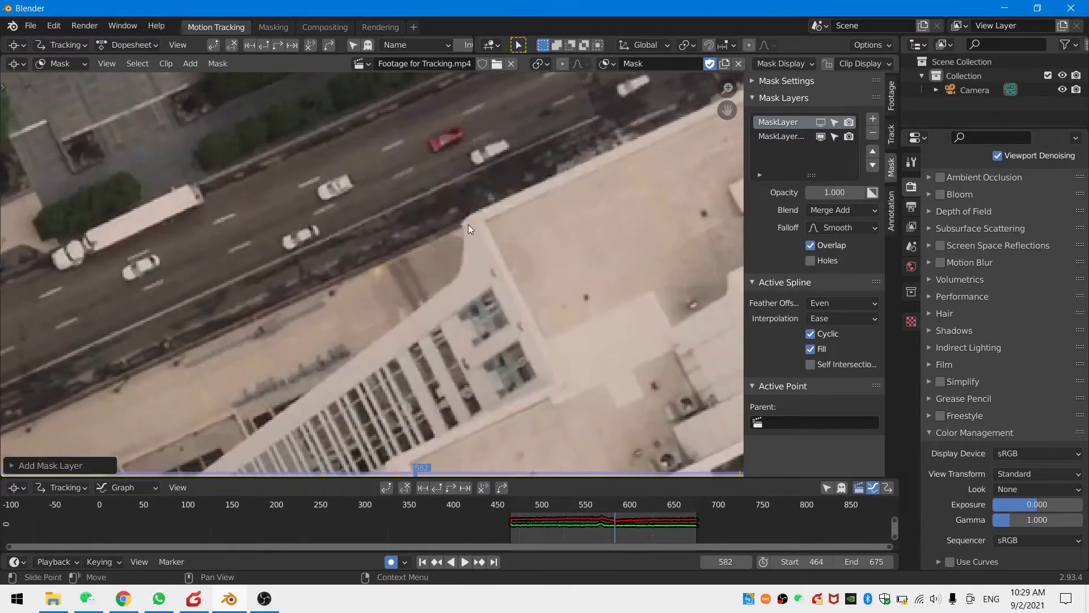
left_click_drag(635, 506, 617, 491)
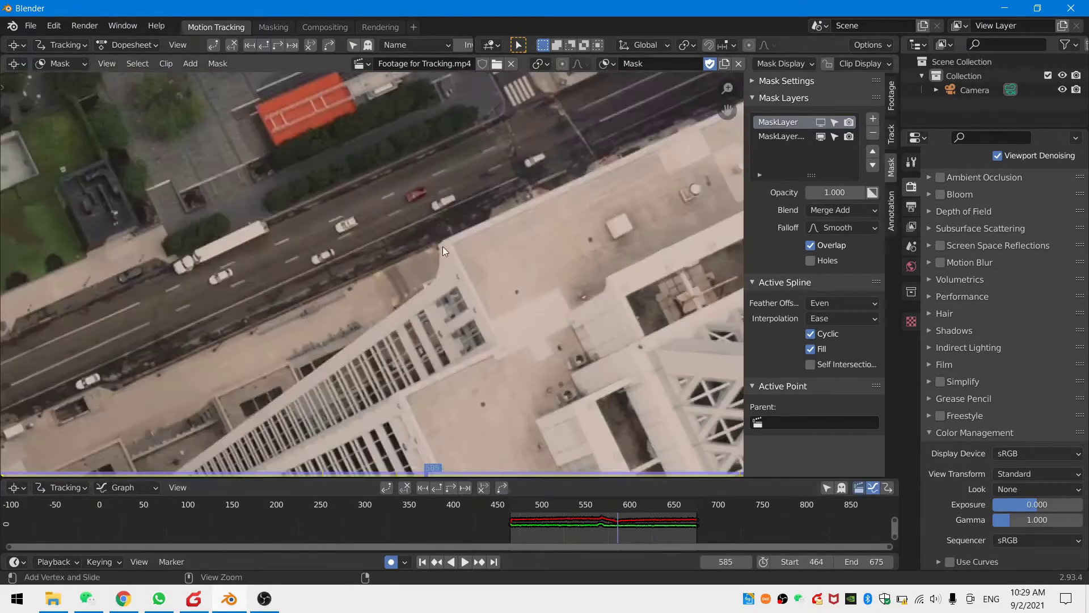
left_click(440, 245, "ctrl")
left_click(439, 270, "ctrl")
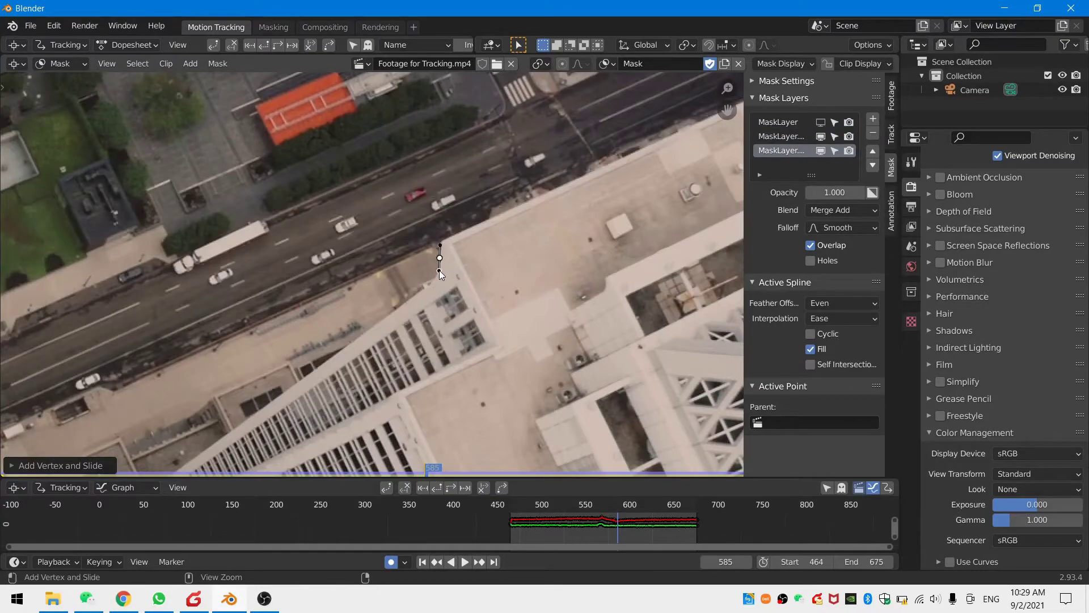
middle_click_drag(304, 376, 556, 229)
scroll(391, 341, "up", 3)
middle_click_drag(397, 373, 502, 189)
left_click(470, 303, "ctrl")
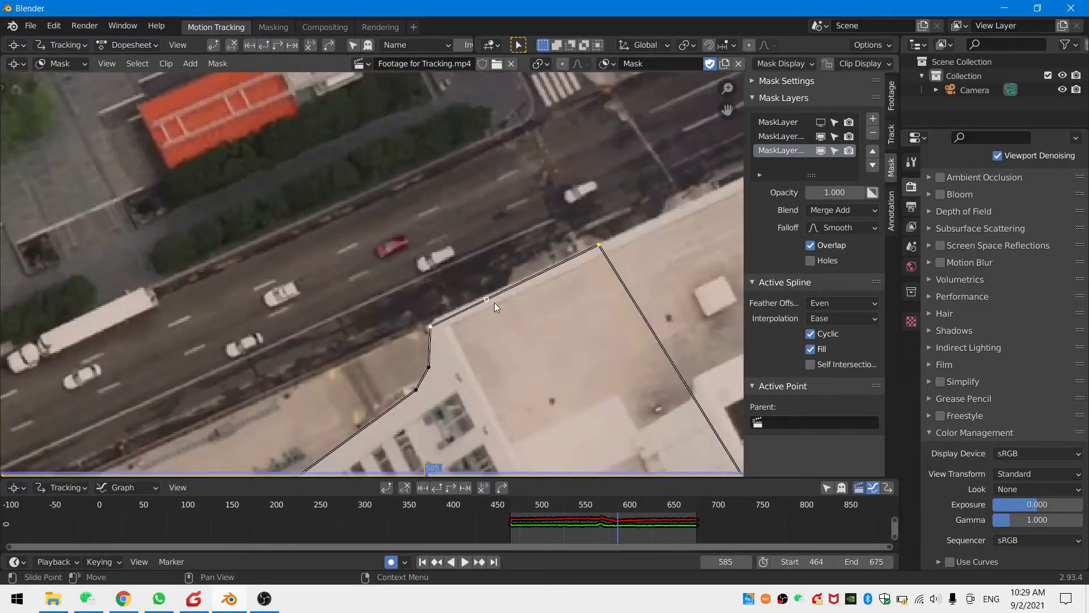
key("g")
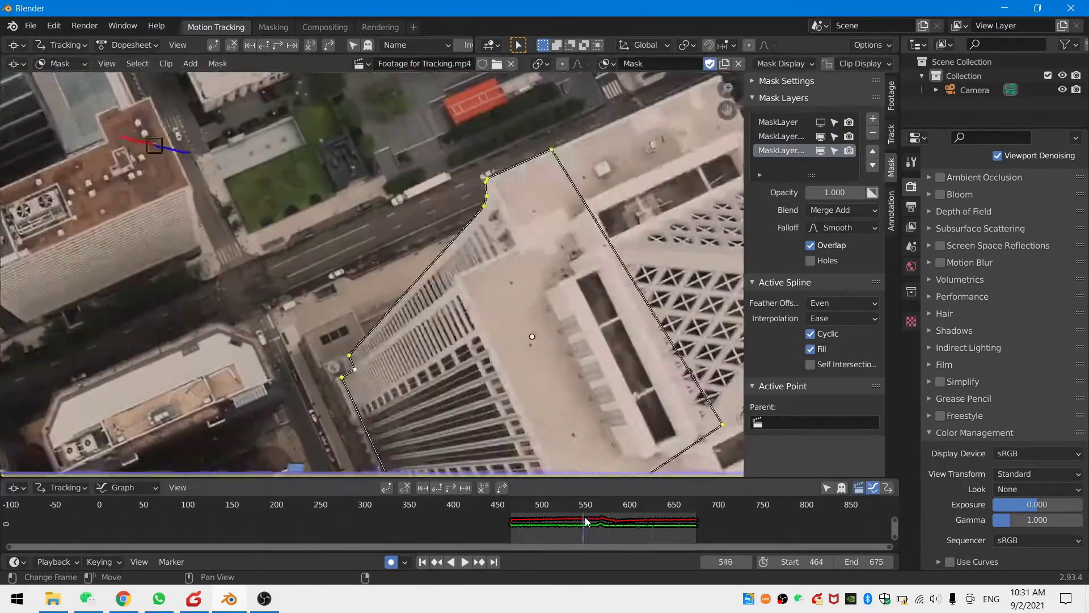
Remove the extra mask layer and make the roof and facade mask layers visible
left_click(873, 133)
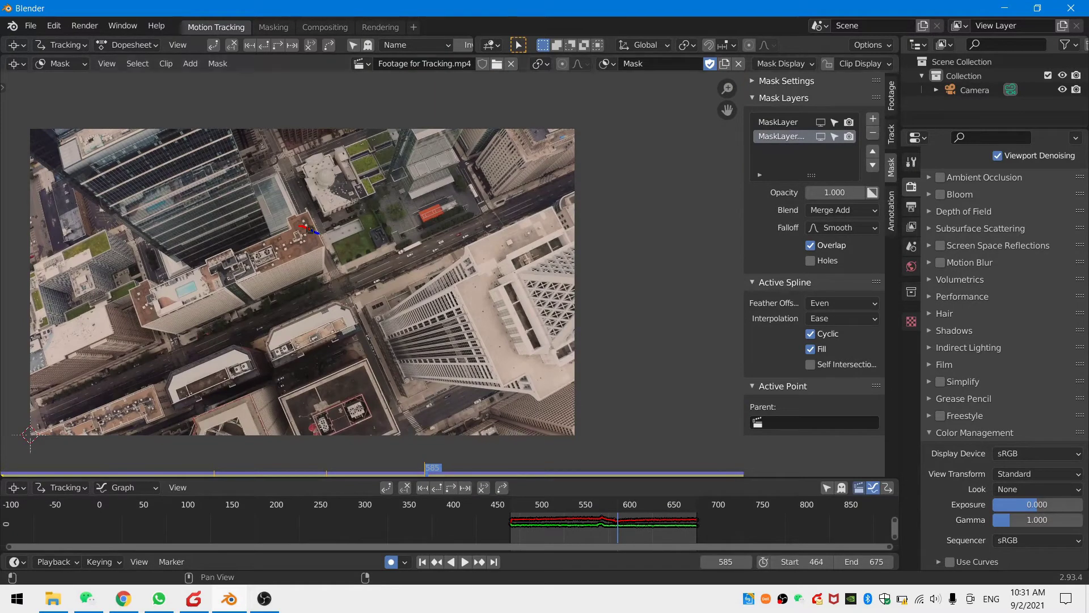
left_click(820, 122)
left_click(820, 136)
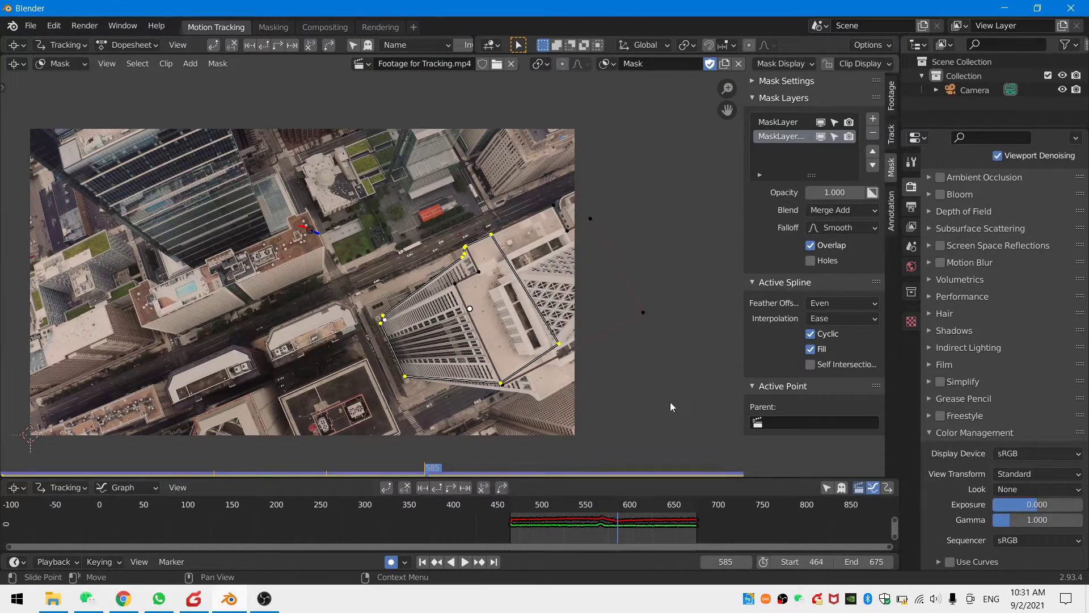
Keyframe the facade mask layer's opacity at 1.000 on frame 585 and at 0.000 on frame 586
mouse_move(617, 502)
left_mouse_down()
mouse_move(531, 524)
mouse_move(623, 504)
left_mouse_up()
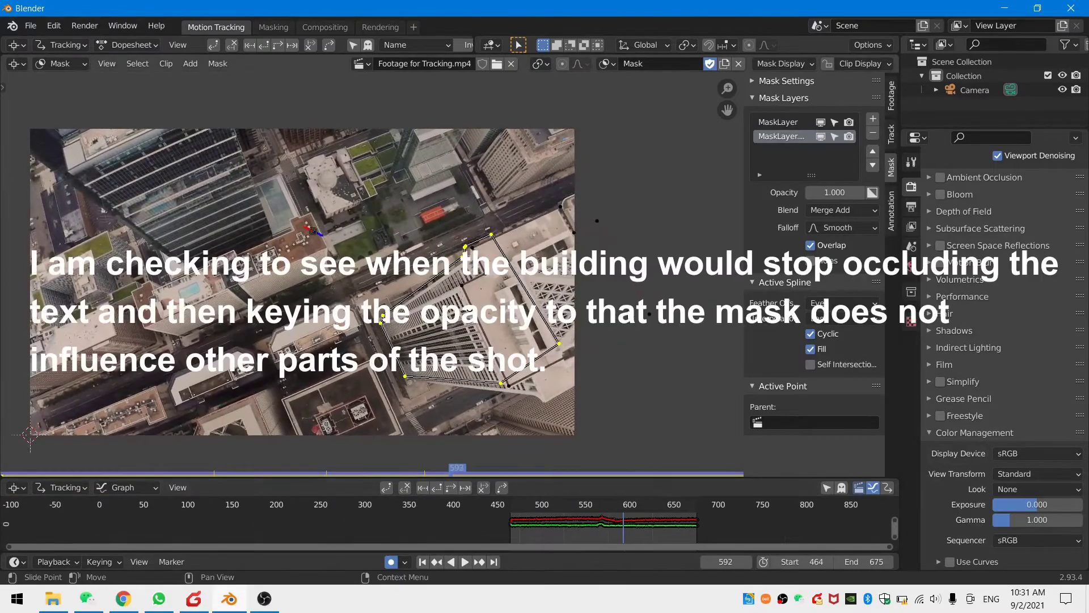
key("Left")
key("Left")
key("Left")
key("Left")
key("Left")
key("Left")
key("Left")
key("Left")
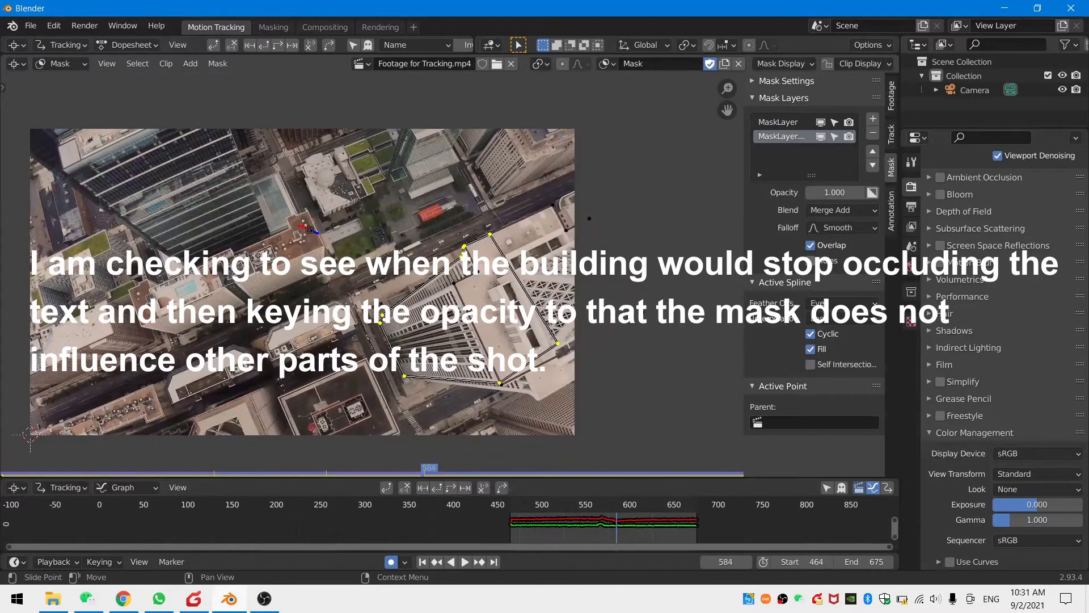
key("Right")
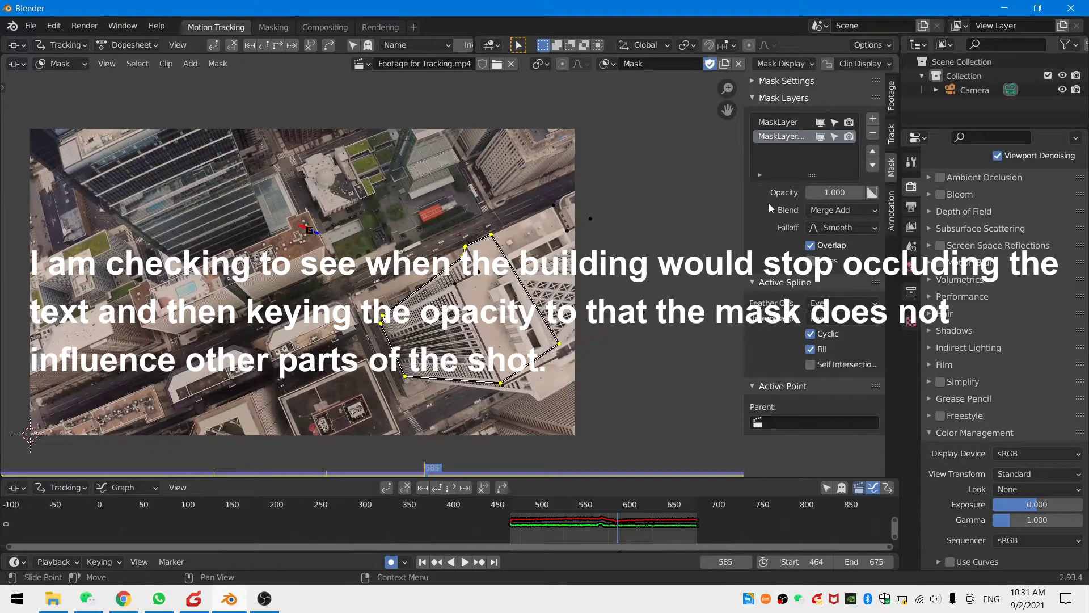
key("i")
key("Right")
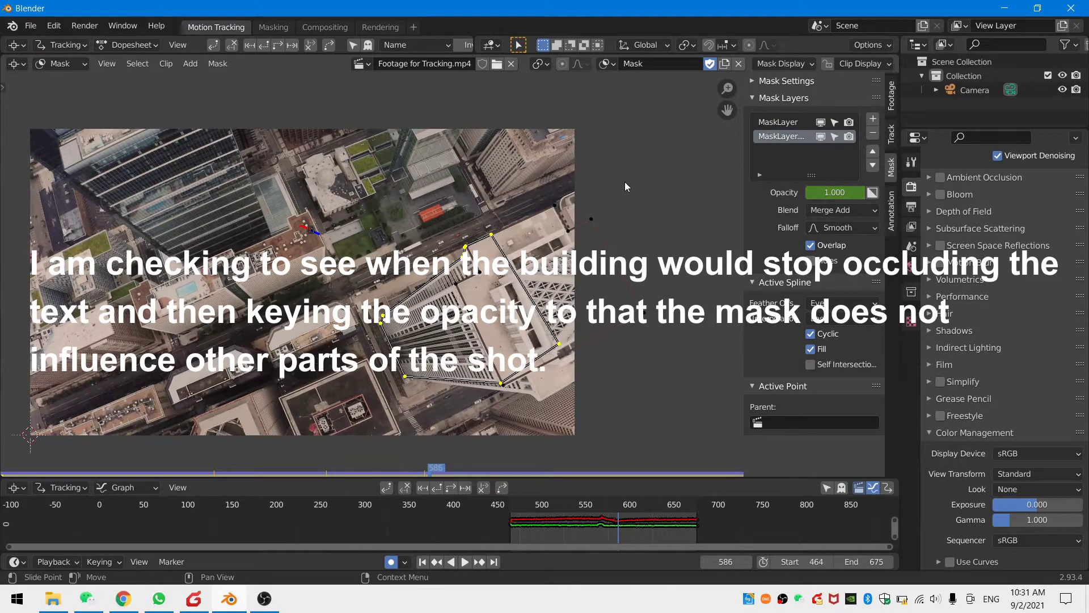
left_click_drag(832, 193, 544, 194)
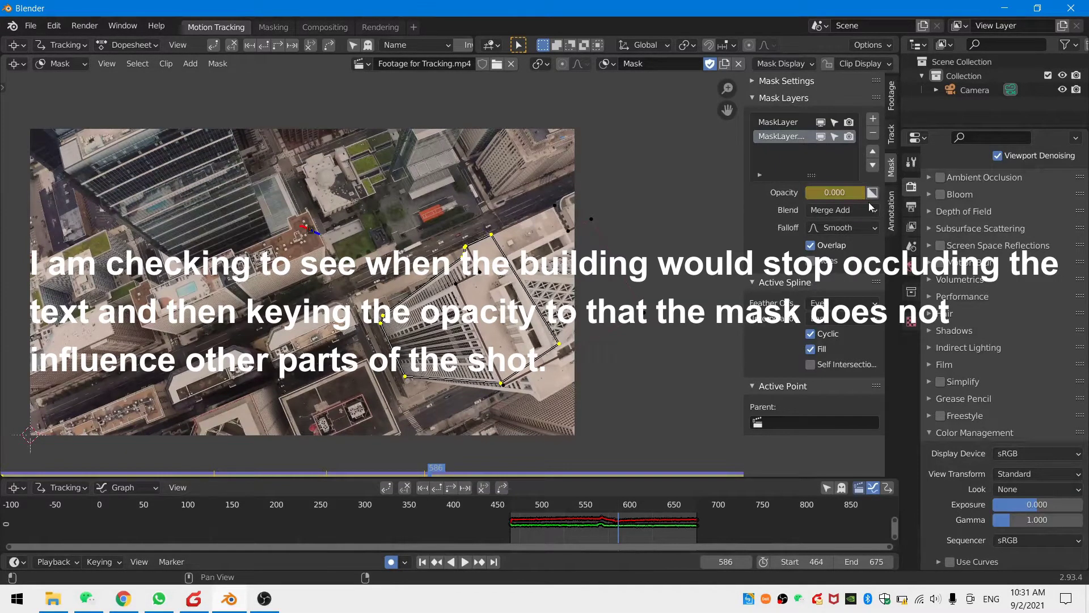
Select the original MaskLayer and scrub onward from frame 586 to examine when the roof stops needing its mask
left_click(783, 122)
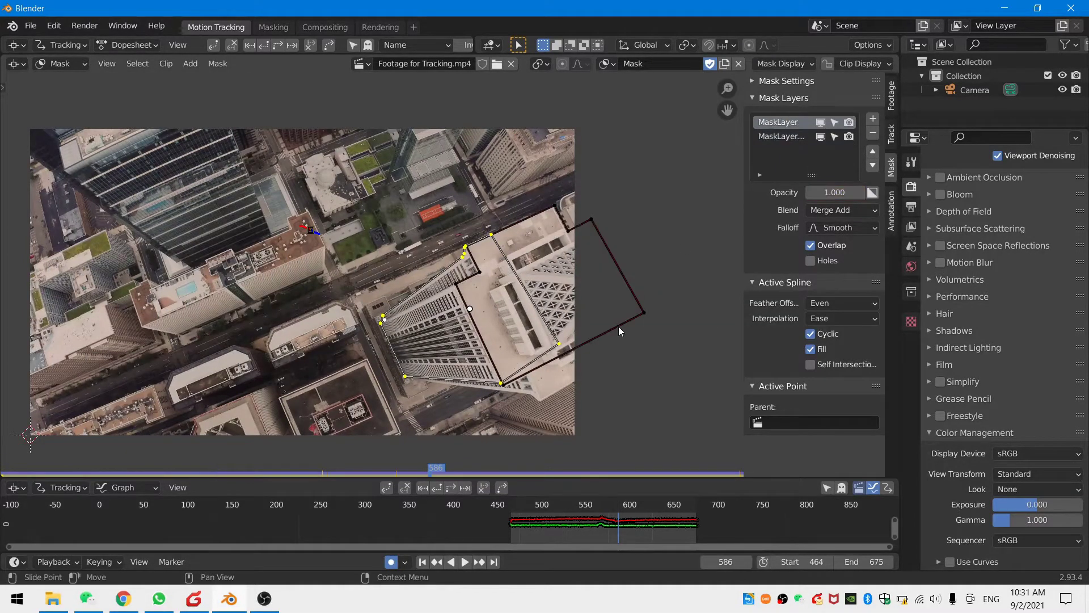
mouse_move(617, 510)
left_mouse_down()
mouse_move(598, 507)
mouse_move(626, 512)
left_mouse_up()
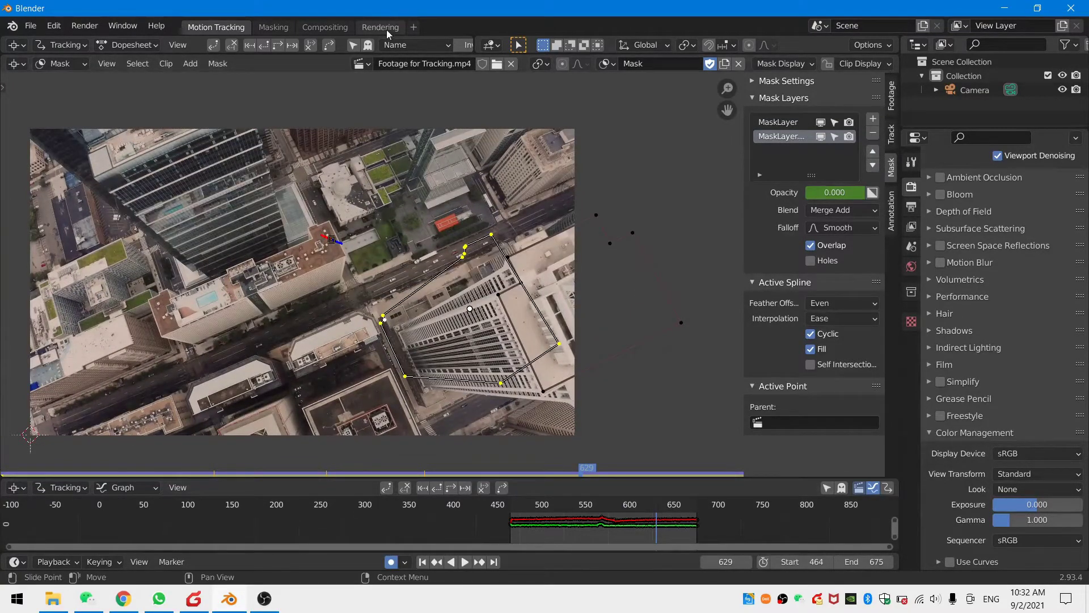
Add a General Layout workspace and return to the Motion Tracking workspace
left_click(413, 29)
mouse_move(425, 55)
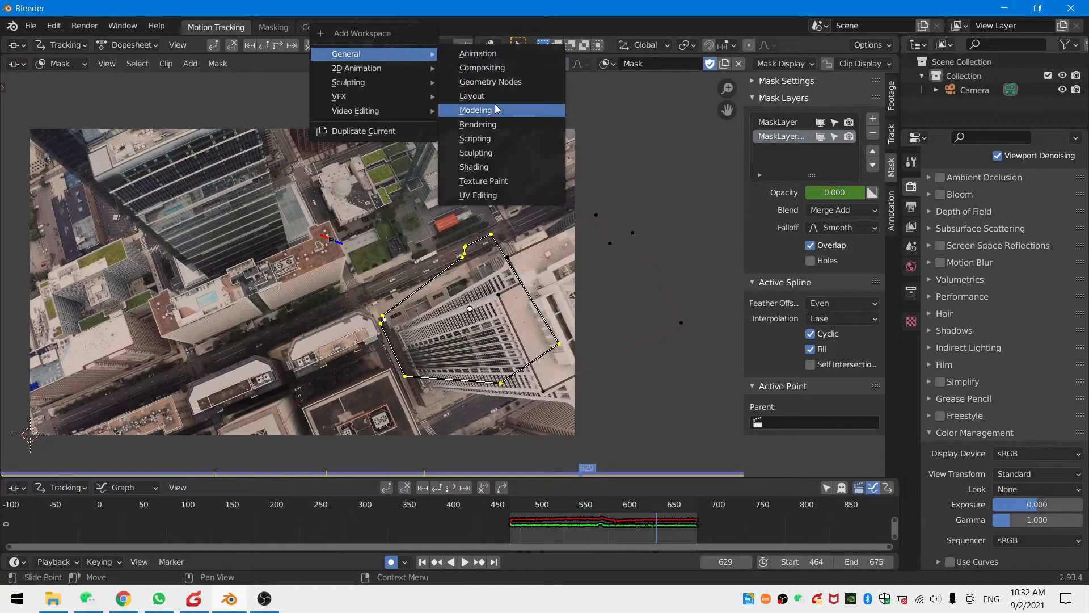
left_click(495, 96)
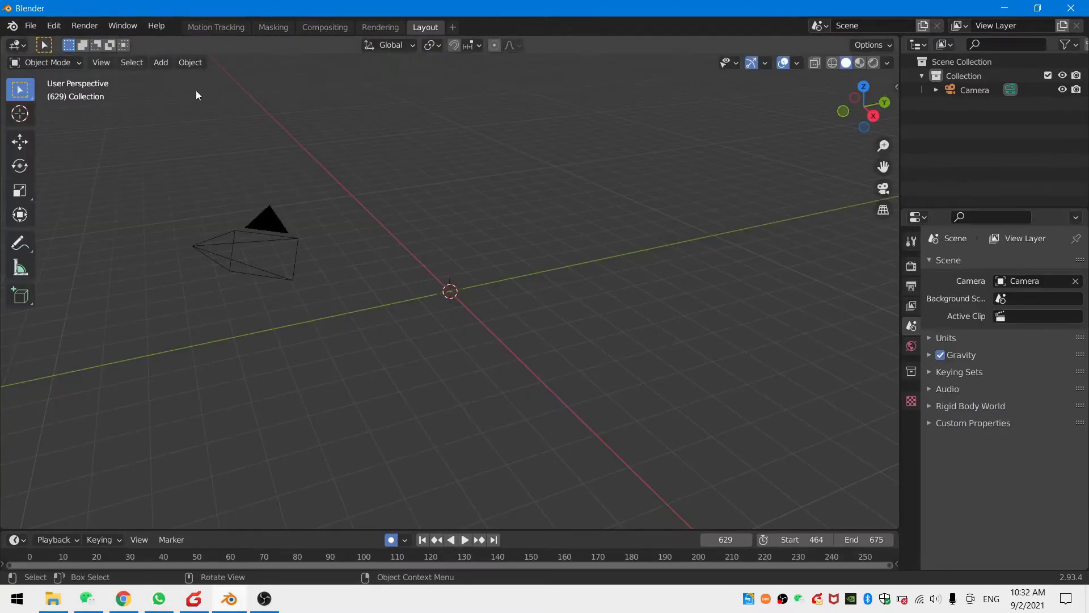
left_click(215, 26)
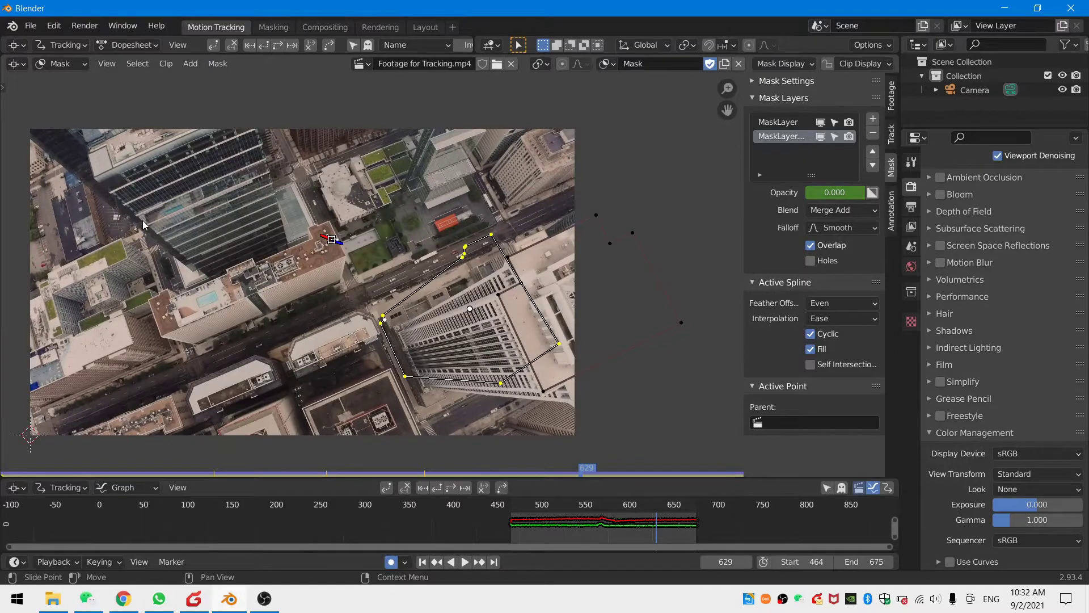
Return the clip editor to tracking mode and link an empty to the selected motion track
key("t")
left_click(60, 63)
left_click(62, 79)
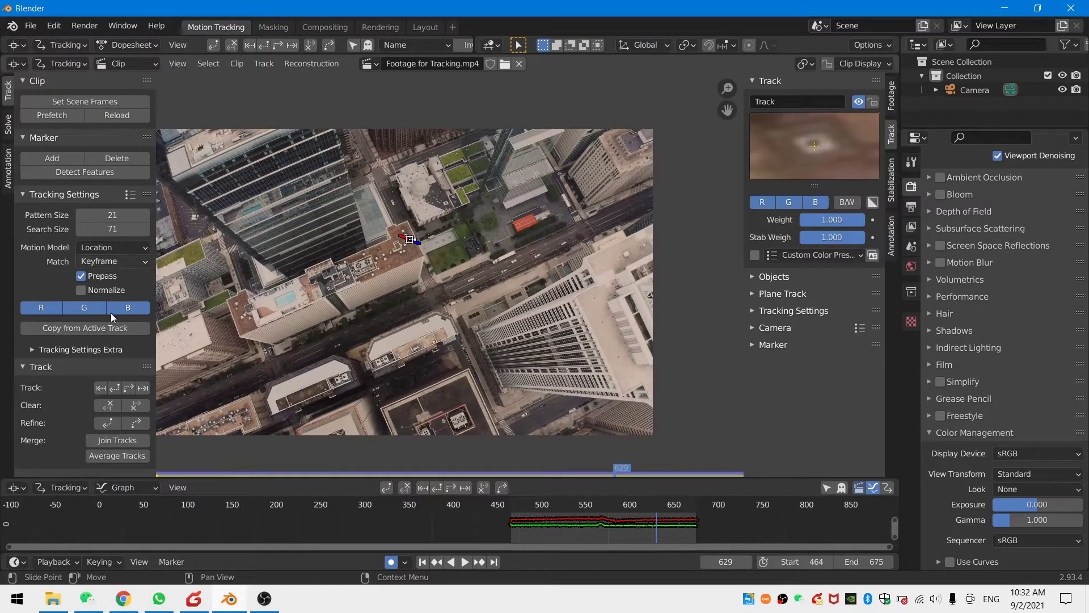
left_click(8, 124)
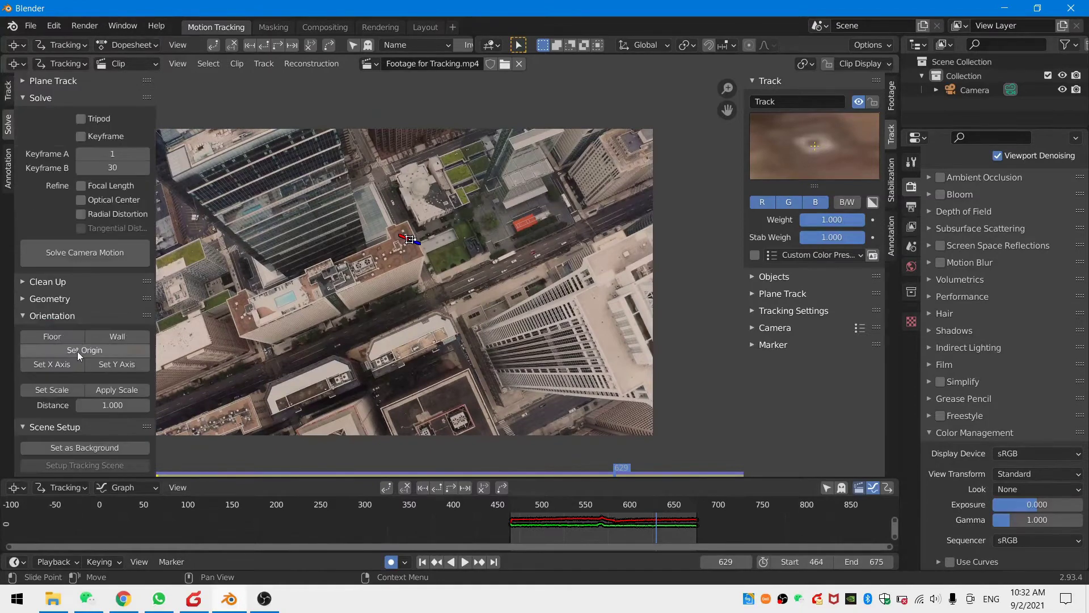
left_click(42, 297)
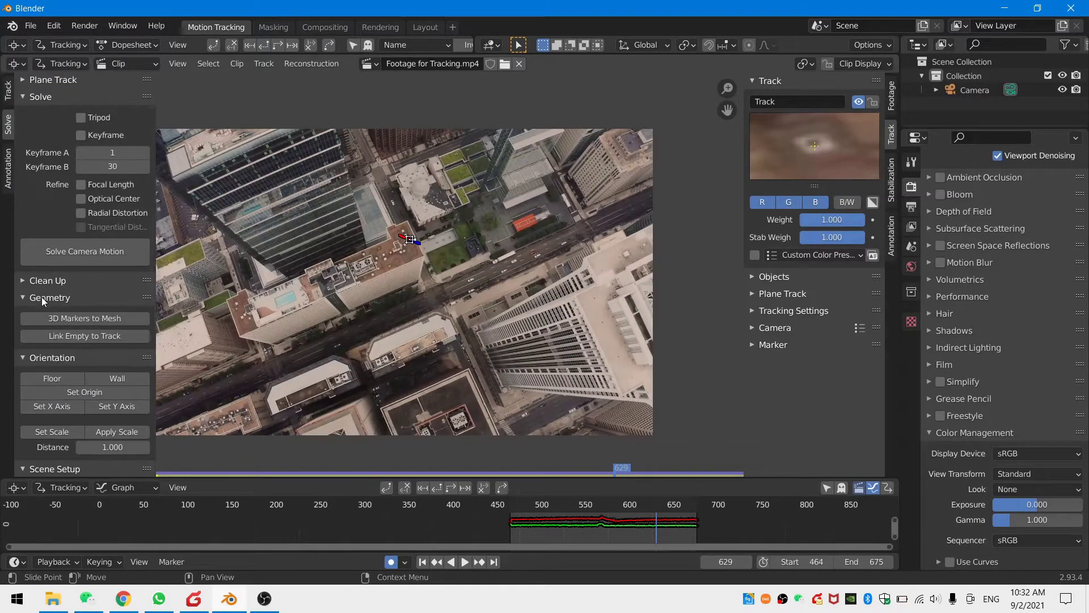
left_click(71, 337)
In the Layout workspace's camera view, enable the camera's background images and load the movie clip Footage for Tracking.mp4
left_click(427, 29)
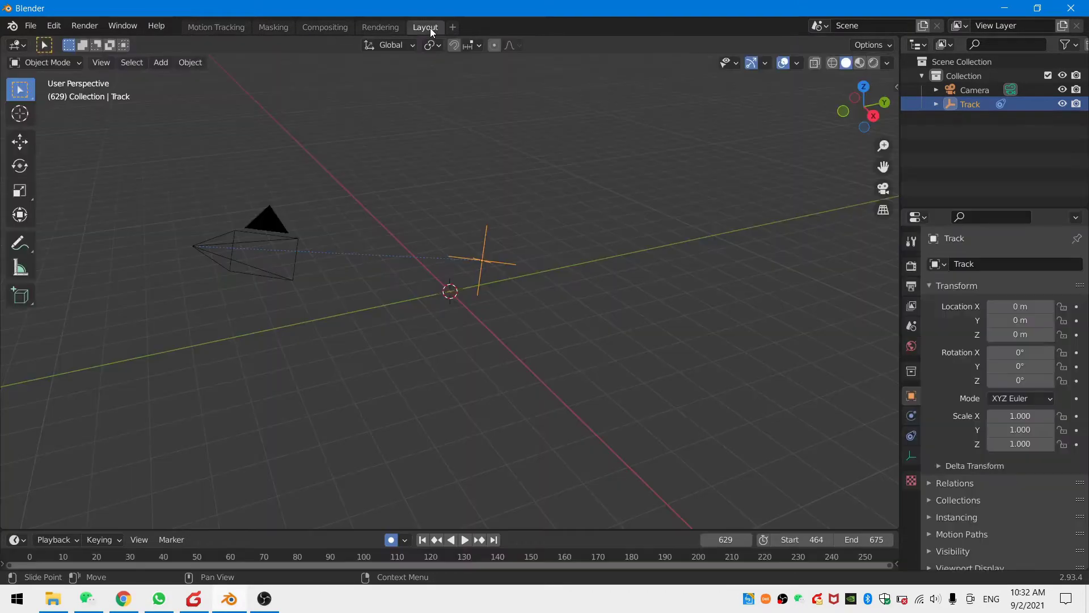
middle_click_drag(607, 210, 445, 249)
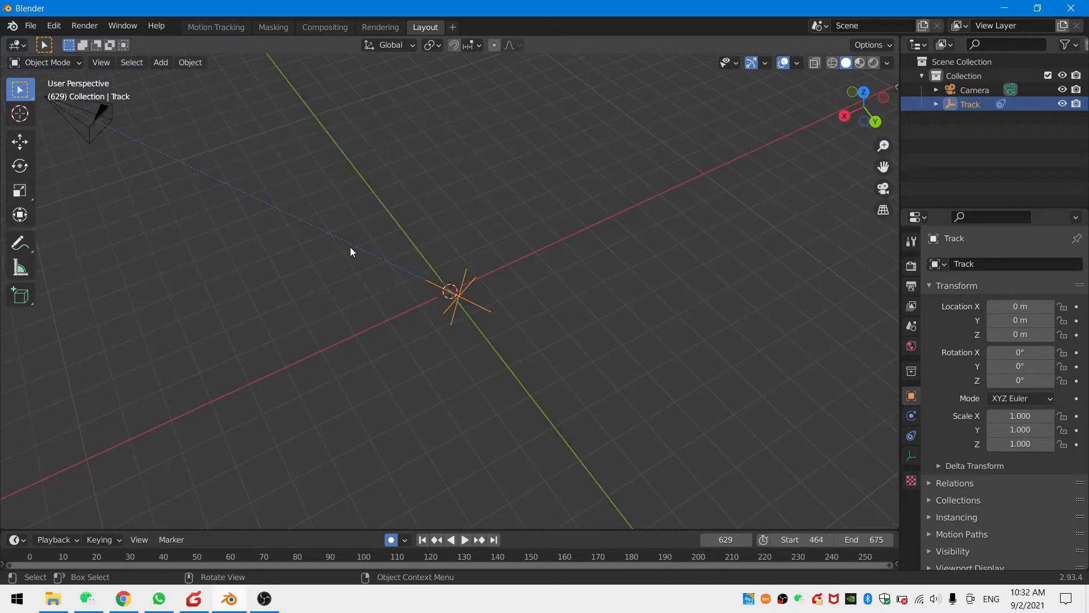
key("KP_0")
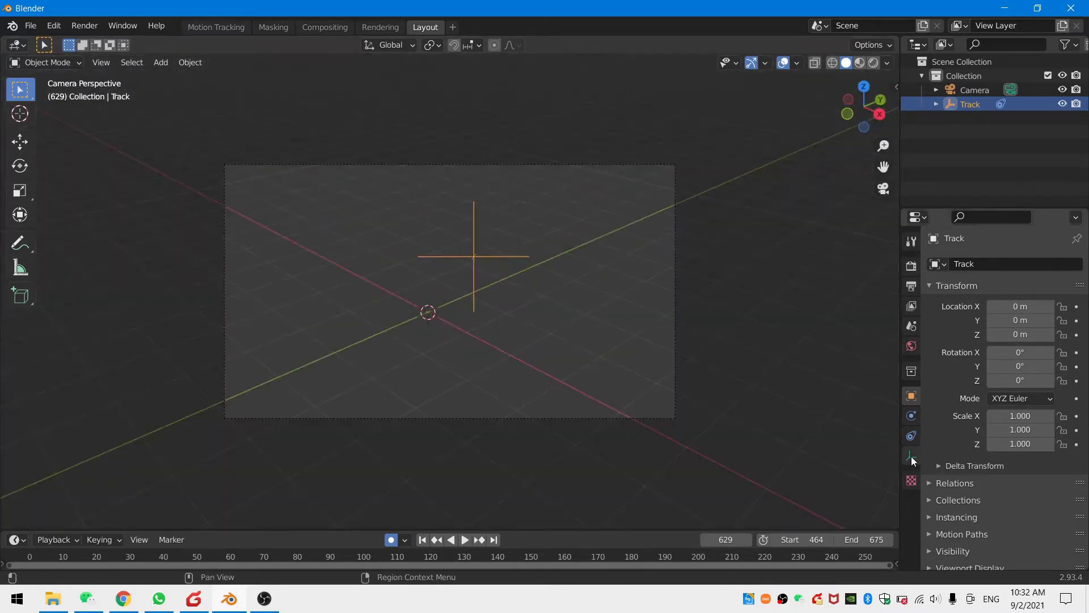
left_click(566, 417)
left_click(911, 455)
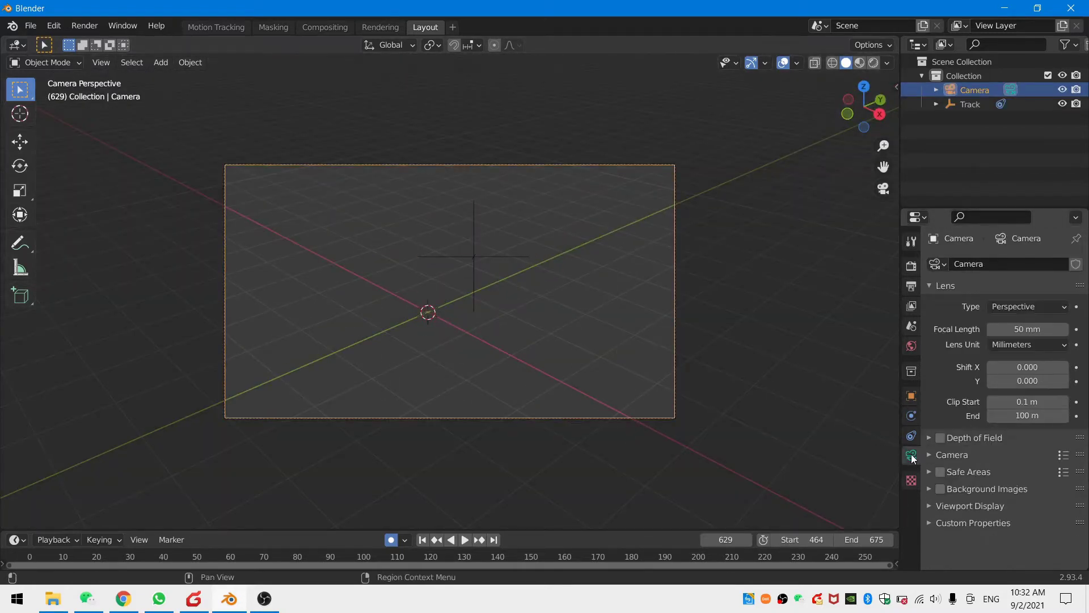
left_click(958, 491)
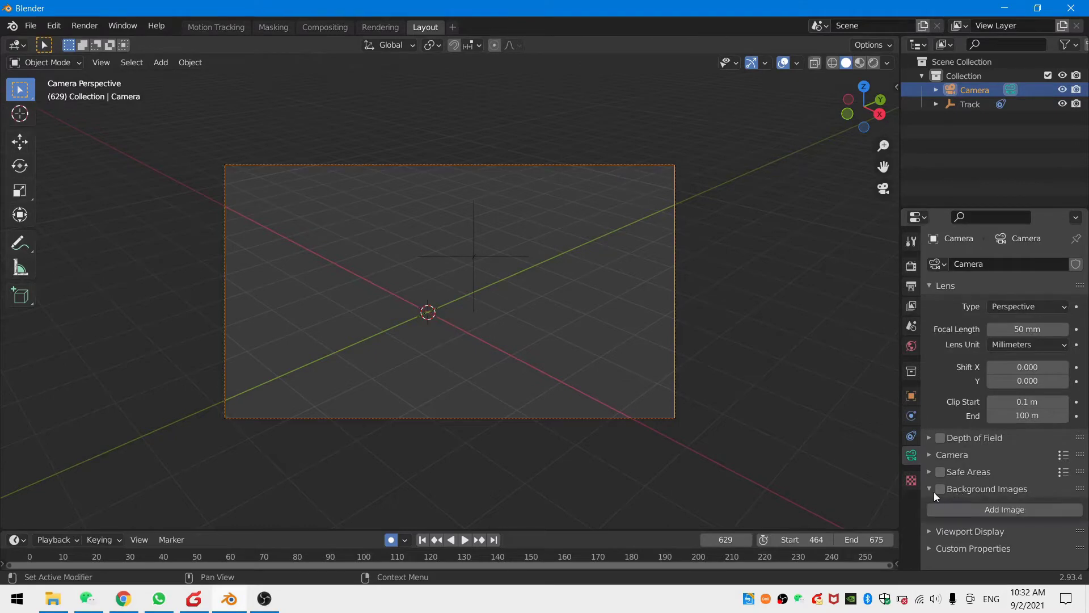
left_click(933, 491)
left_click(943, 489)
left_click(941, 540)
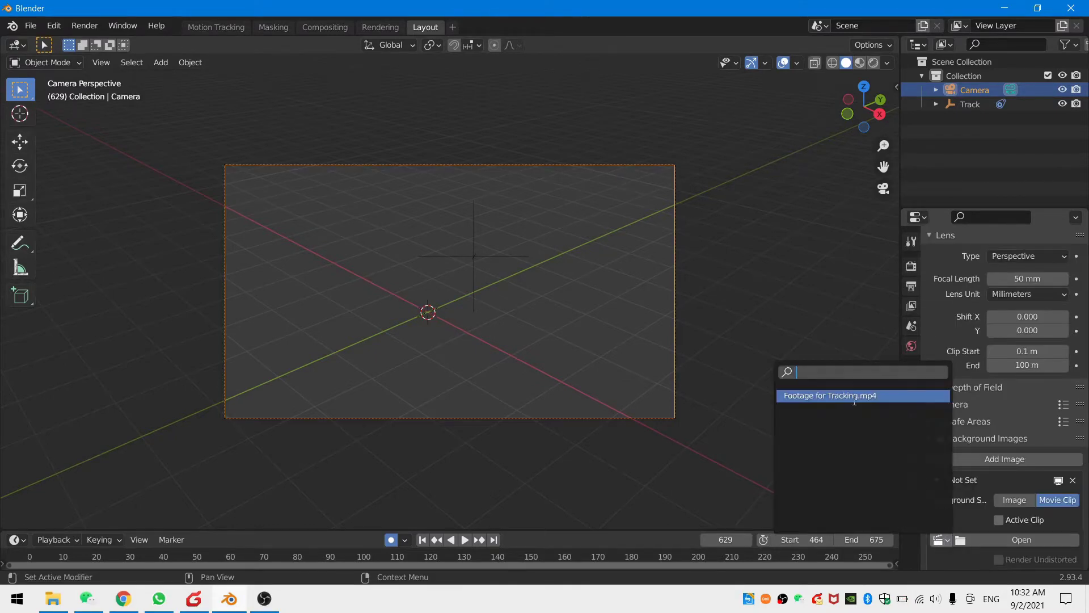
left_click(781, 395)
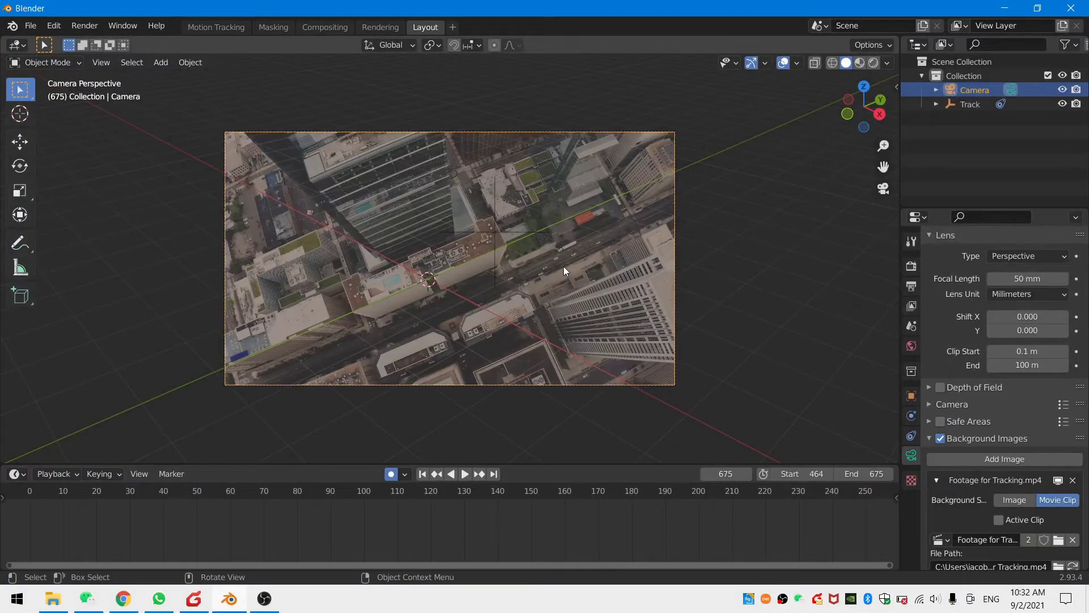
Add a text object and replace its default wording with "thedefaultscene"
key("shift+a")
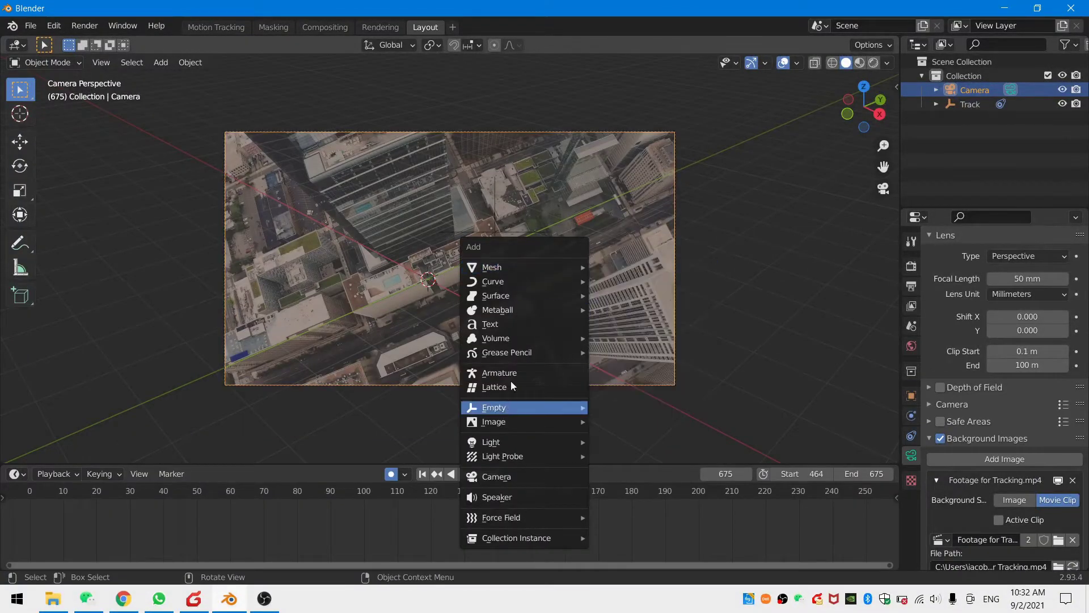
left_click(509, 324)
key("Tab")
key("BackSpace")
key("BackSpace")
key("BackSpace")
key("BackSpace")
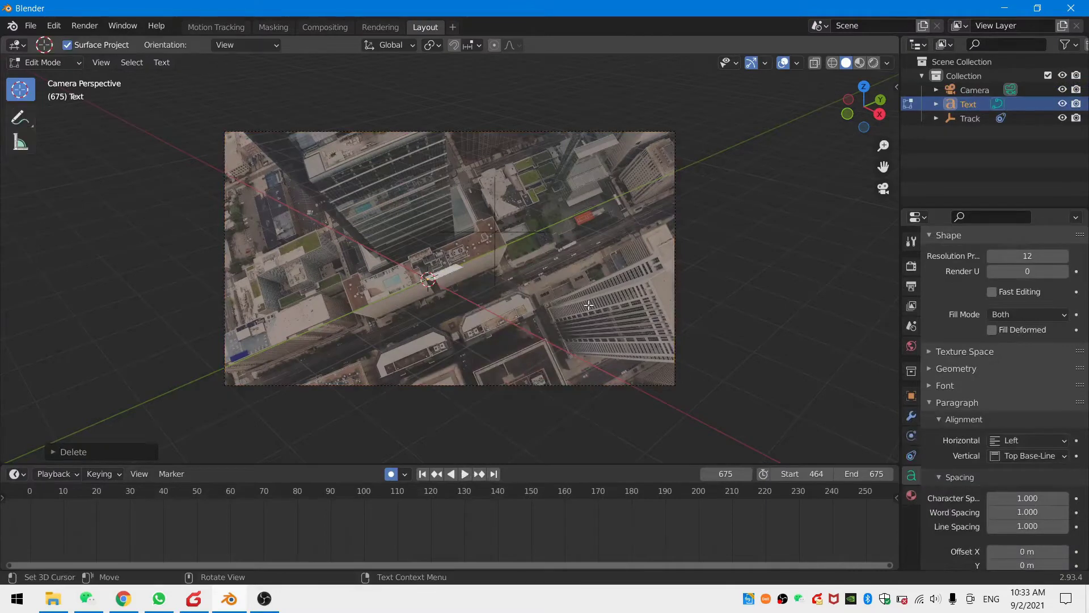
type("the")
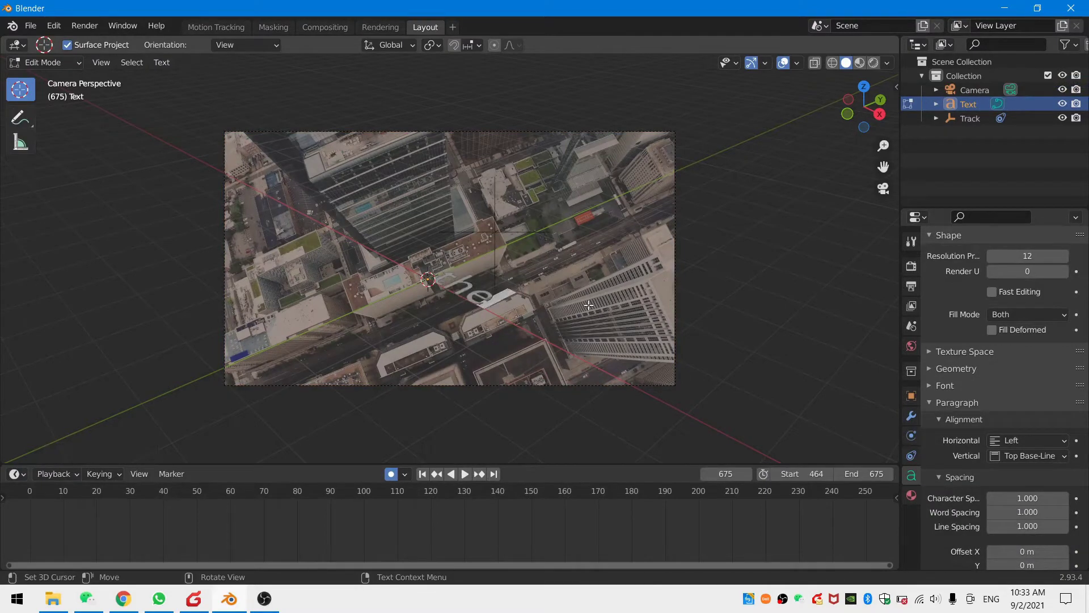
type("refaultscene")
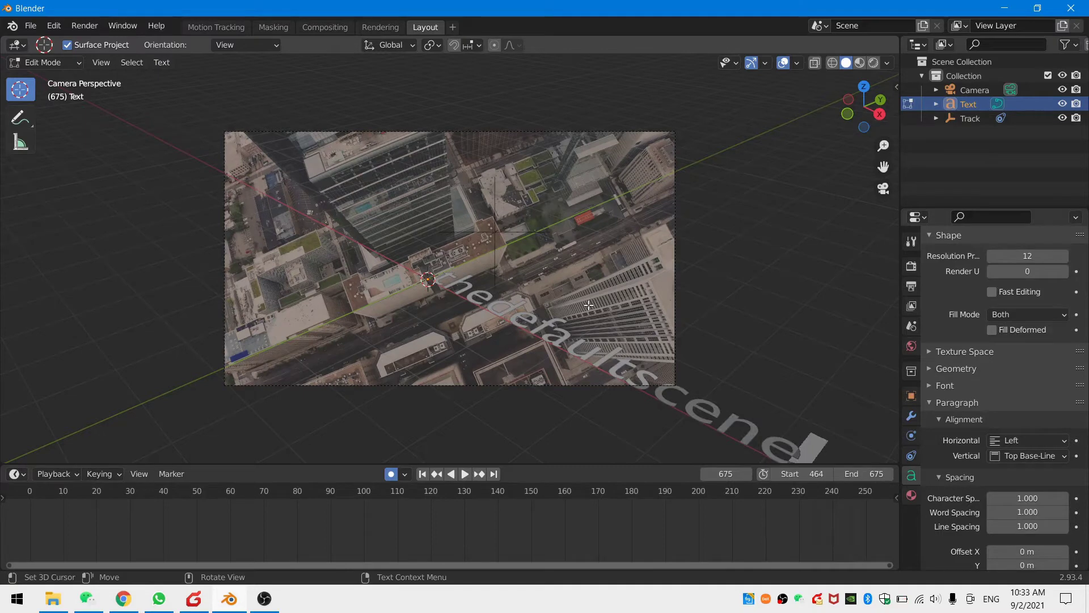
key("Tab")
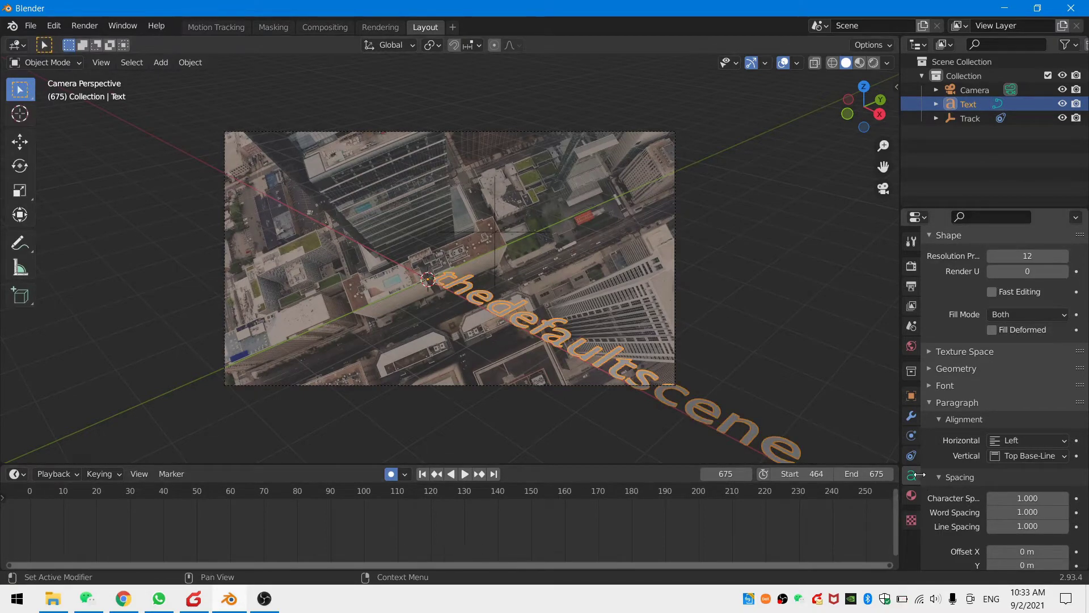
Create a new material for the text and set its surface shader to Emission
left_click(912, 496)
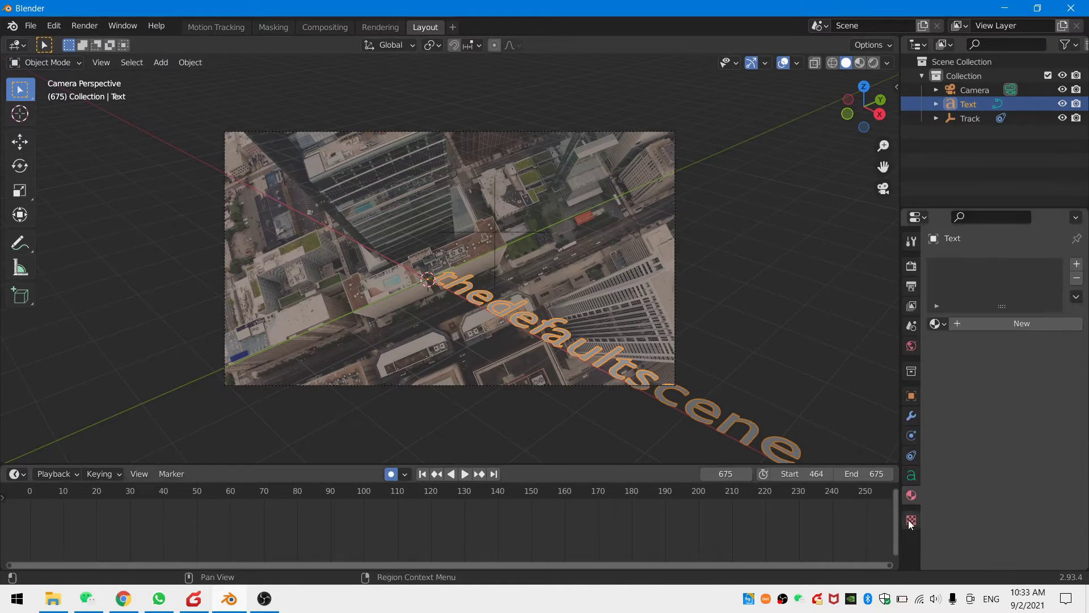
left_click(973, 324)
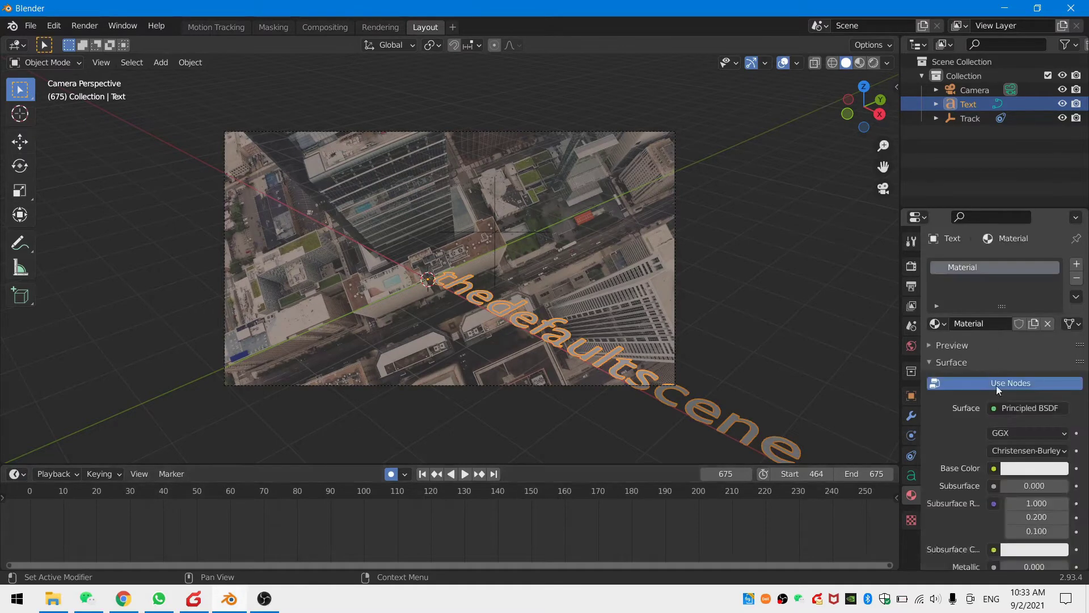
left_click(1016, 410)
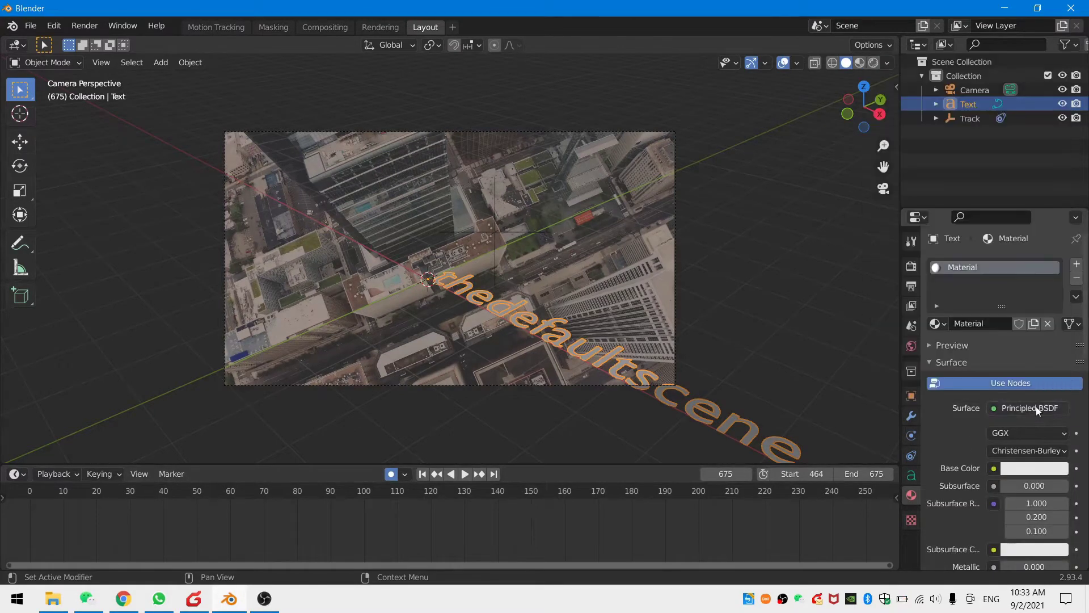
left_click(1034, 407)
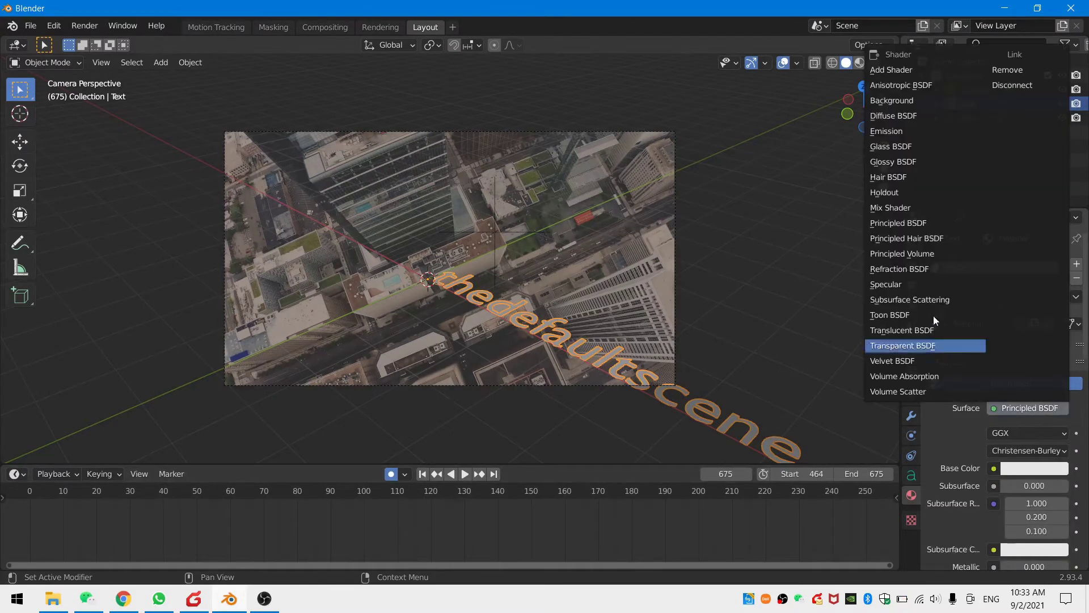
left_click(901, 131)
Enable Motion Blur and a Transparent film in the render settings, and select the camera
left_click(911, 266)
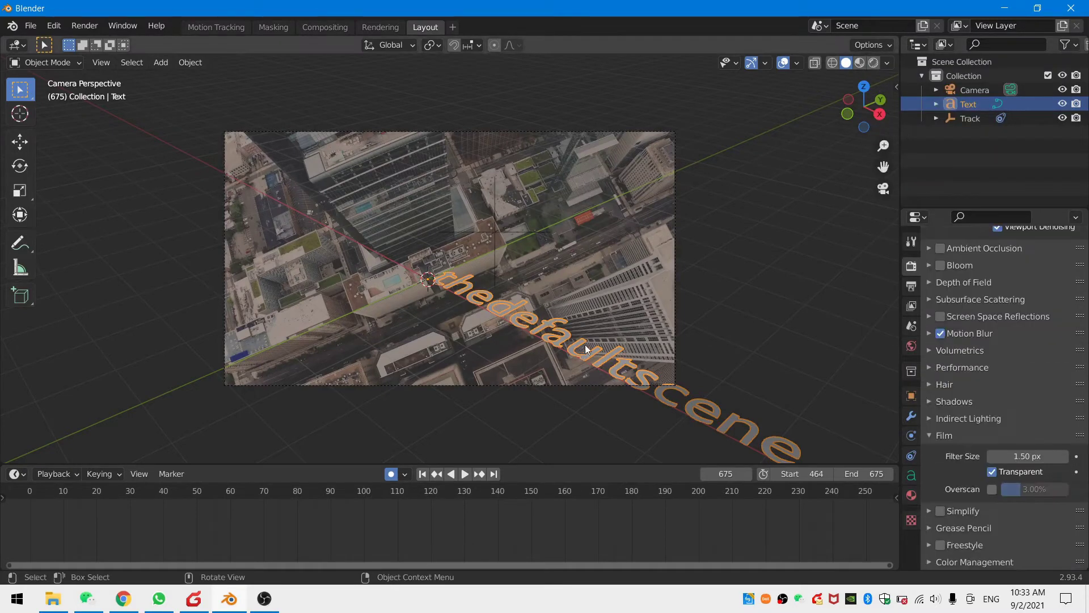
left_click(668, 268)
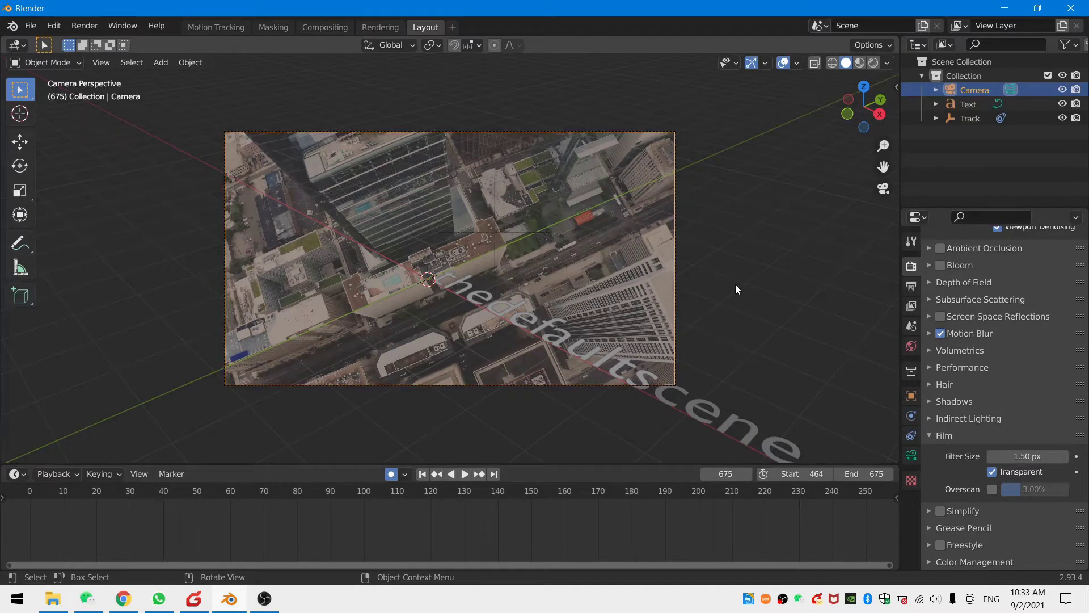
key("r")
key("z")
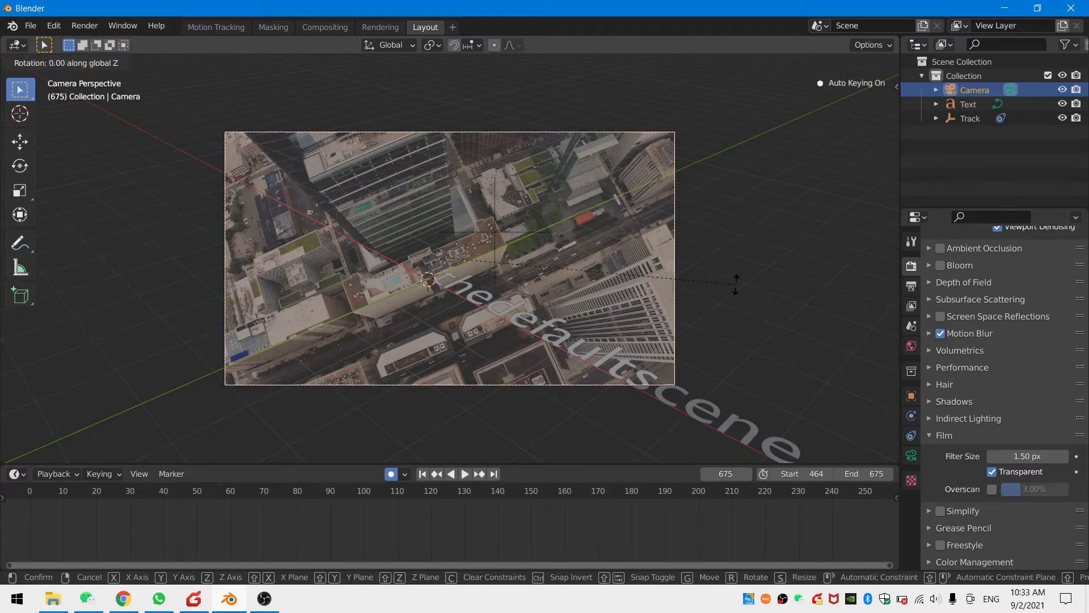
left_click(722, 304)
Set the transform pivot point to 3D Cursor and rotate the camera about global Z until the text follows the street's direction
left_click(428, 48)
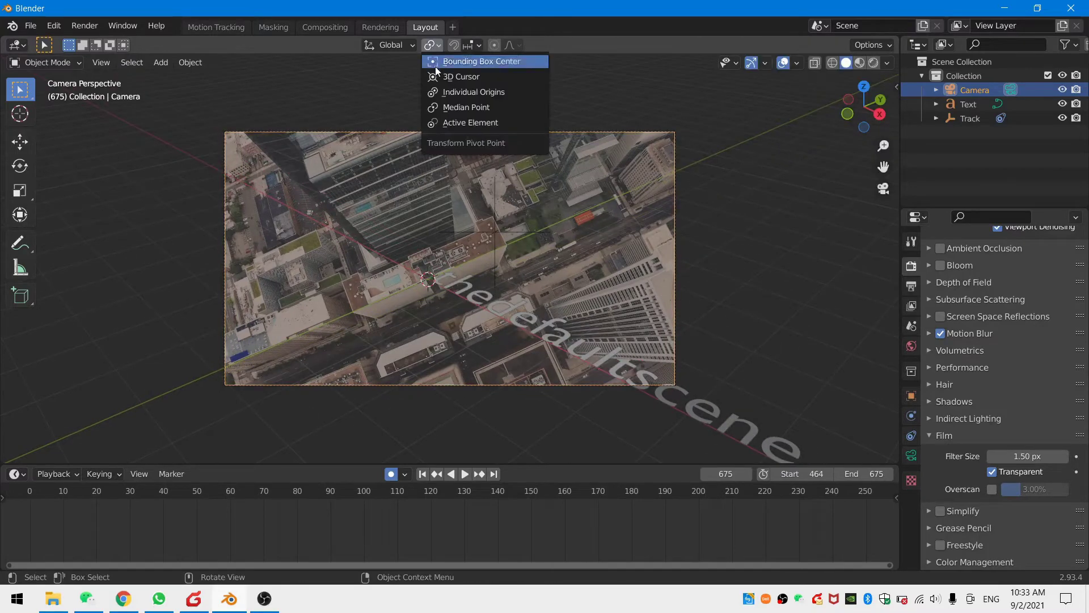
left_click(437, 78)
key("r")
key("z")
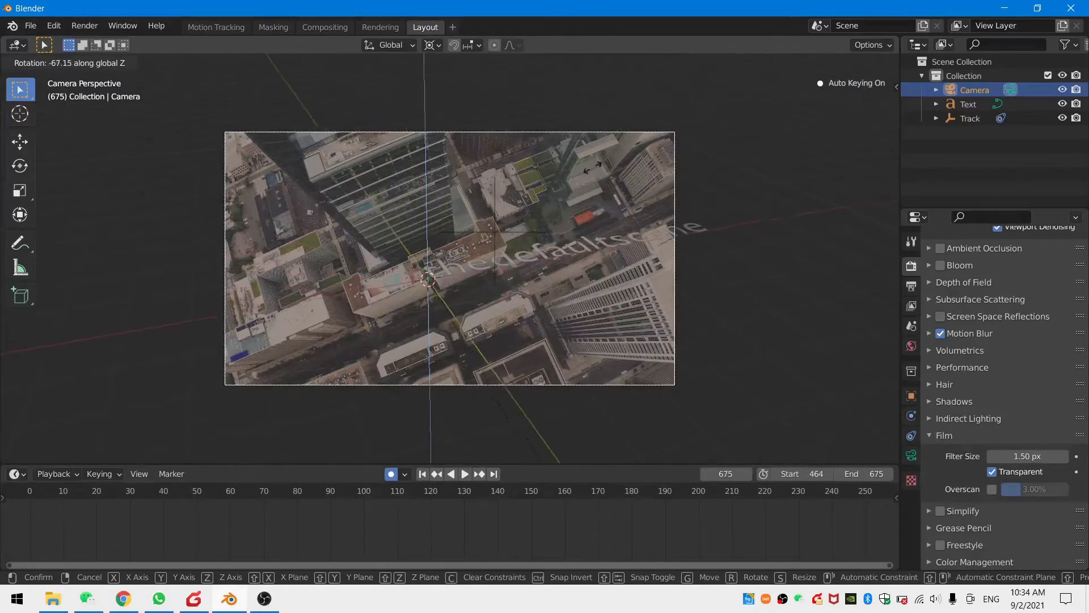
left_click(527, 302)
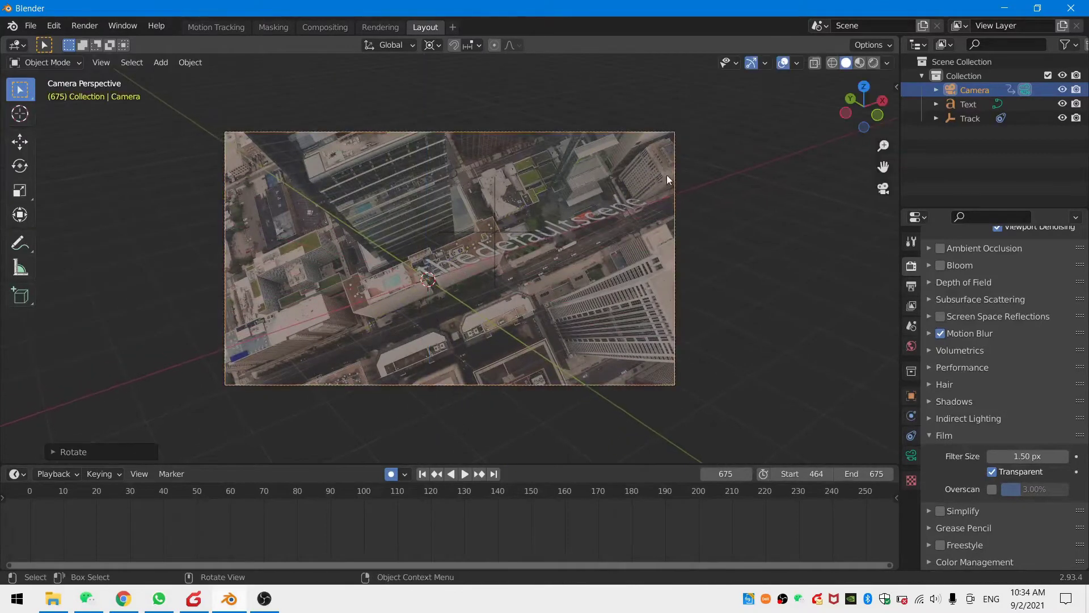
Rotate the camera about the global Y axis and the global X axis to match the footage's perspective
key("r")
key("y")
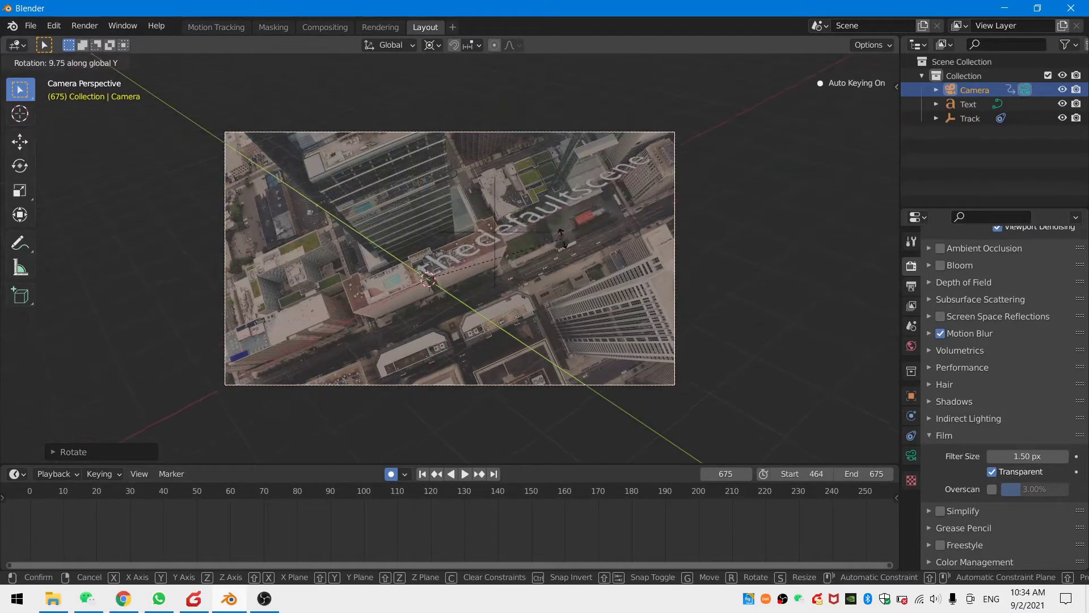
left_click(681, 204)
key("r")
key("x")
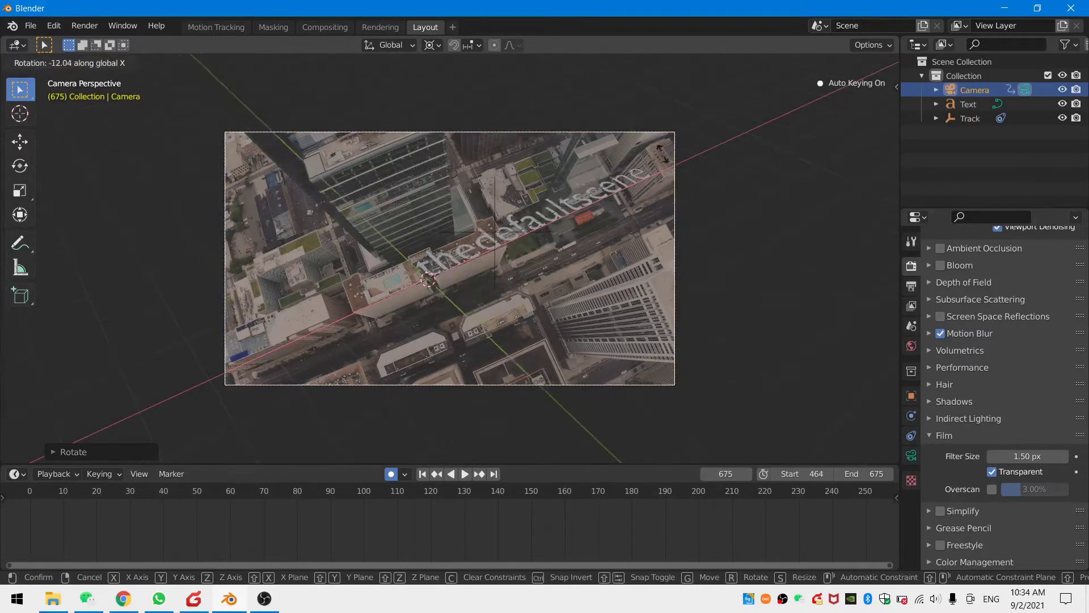
left_click(596, 385)
Move the camera along X and Z and rotate it about Y so the text spans the street diagonally
key("g")
key("x")
left_click(571, 220)
key("g")
key("z")
left_click(790, 236)
key("r")
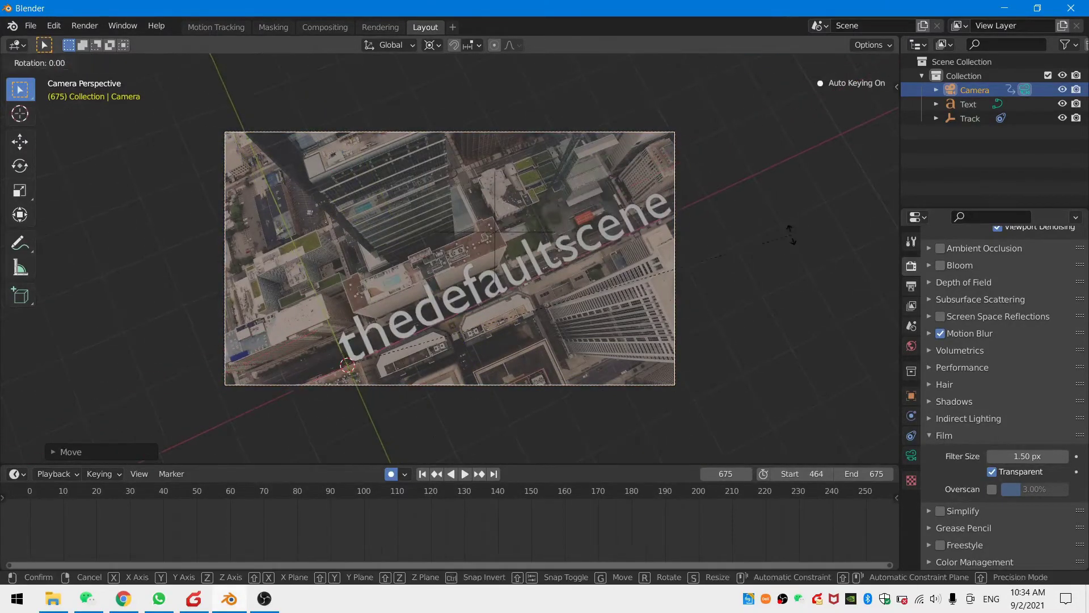
key("y")
left_click(785, 250)
Delete the camera's keyframe at frame 675 and turn off auto keying
key("Home")
left_click(449, 505)
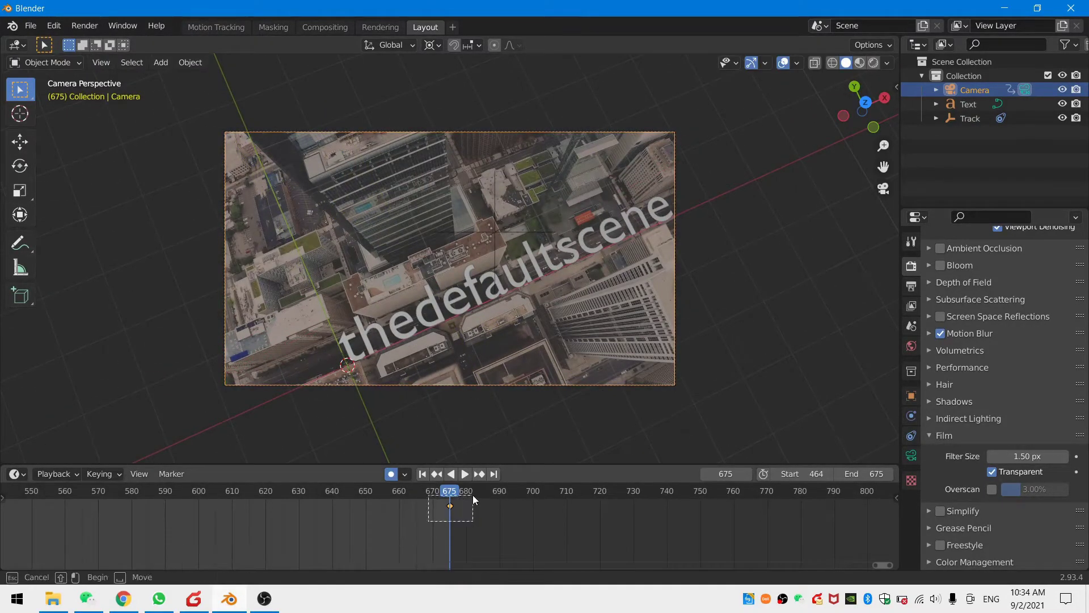
key("x")
left_click(464, 522)
left_click(392, 474)
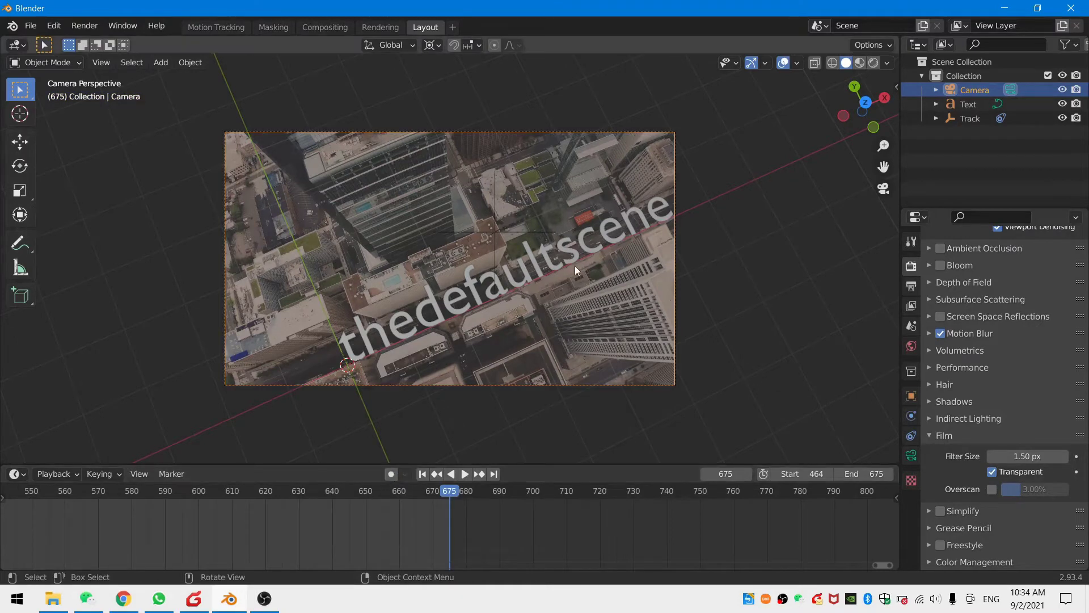
Scrub back to frame 528 to compare the text with the footage, and return to end frame 675
scroll(596, 276, "down", 5)
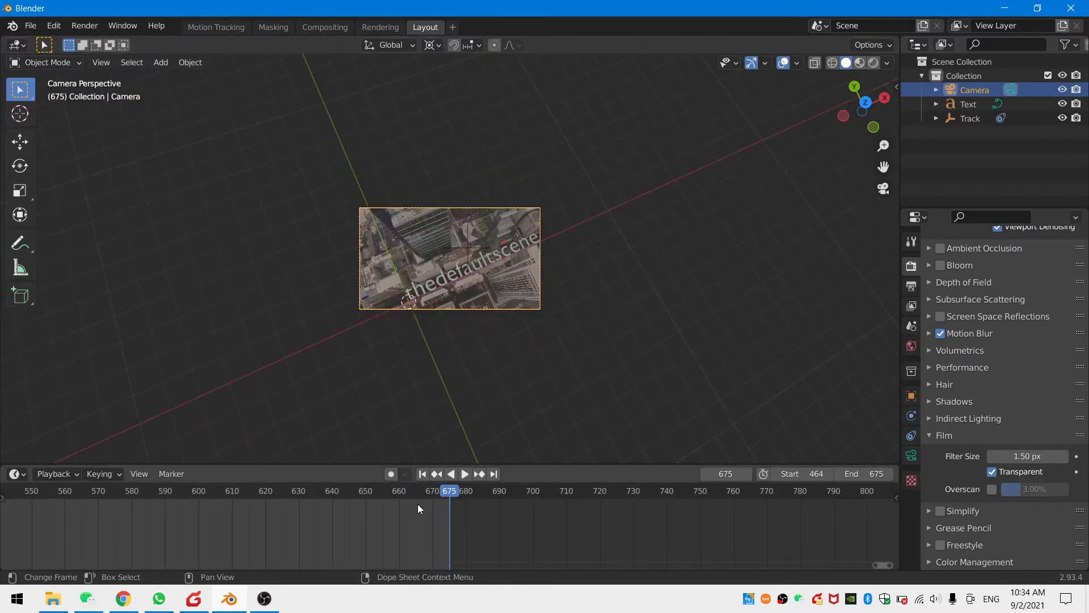
middle_click_drag(417, 504, 615, 517)
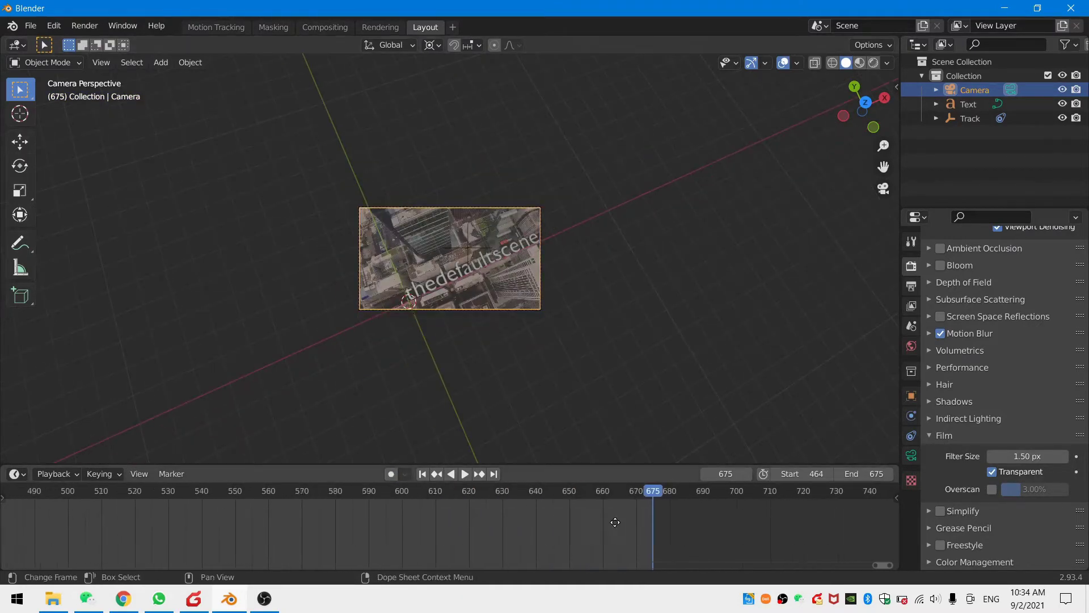
scroll(615, 518, "down", 4)
left_click_drag(511, 489, 301, 499)
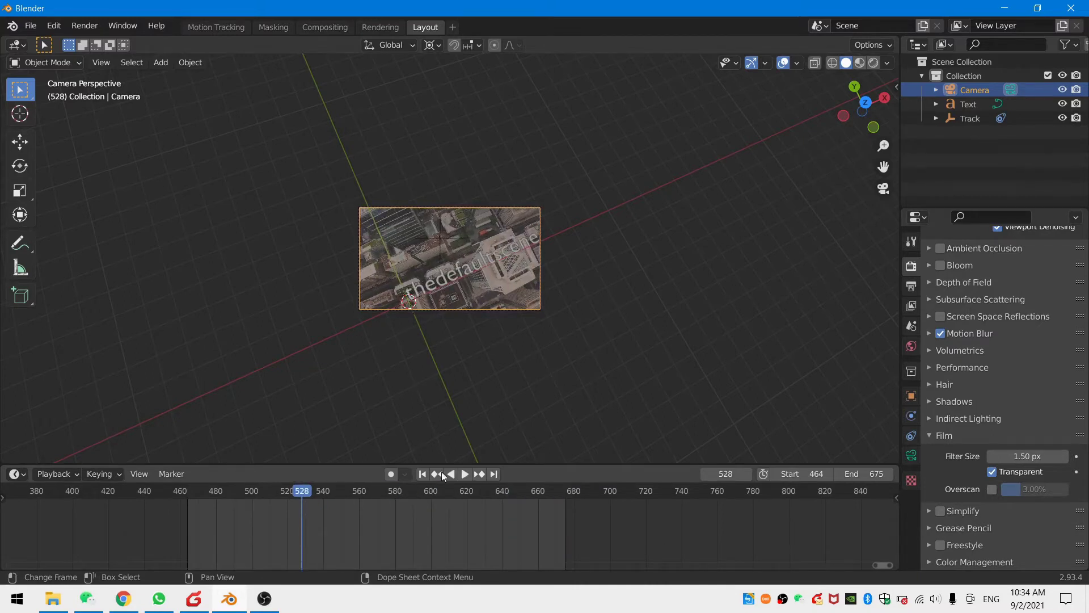
left_click(499, 471)
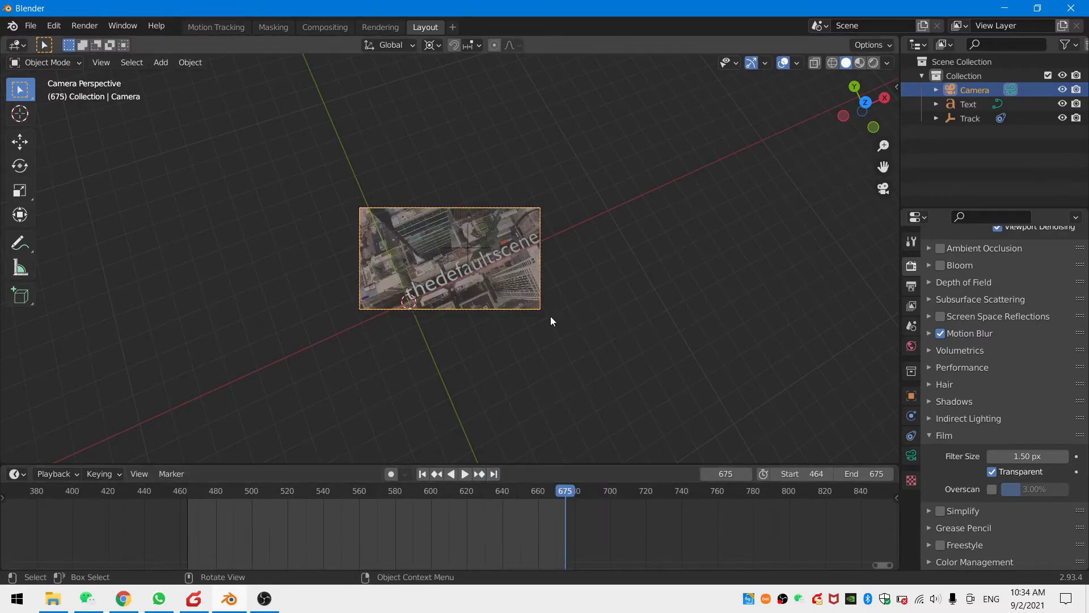
Parent the text to the Track empty and scrub through the footage to check how the text follows it, stopping at frame 637
left_click(437, 274)
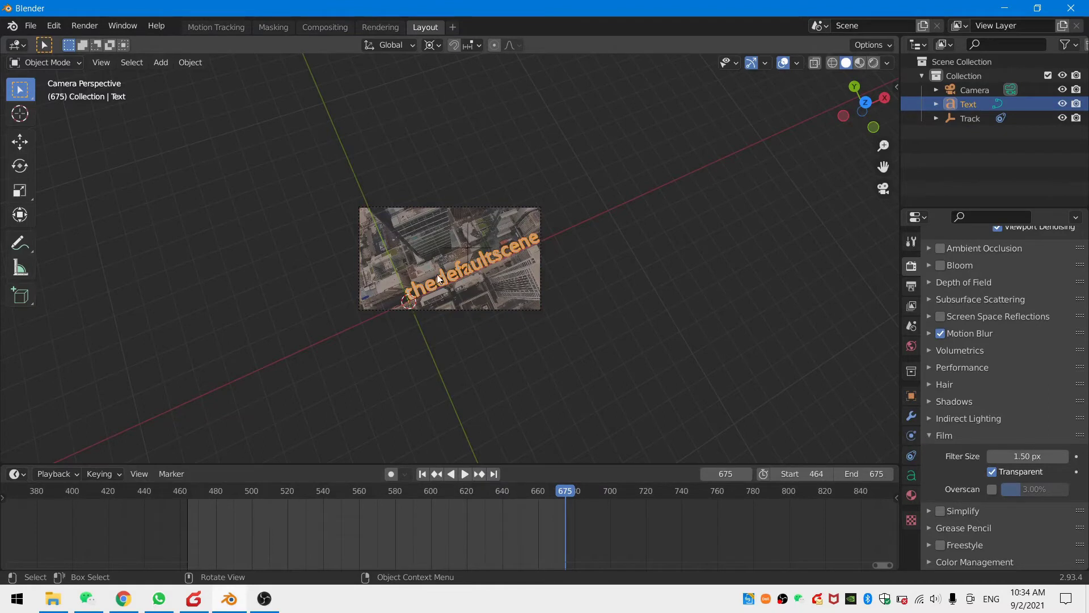
left_click(468, 240, "shift")
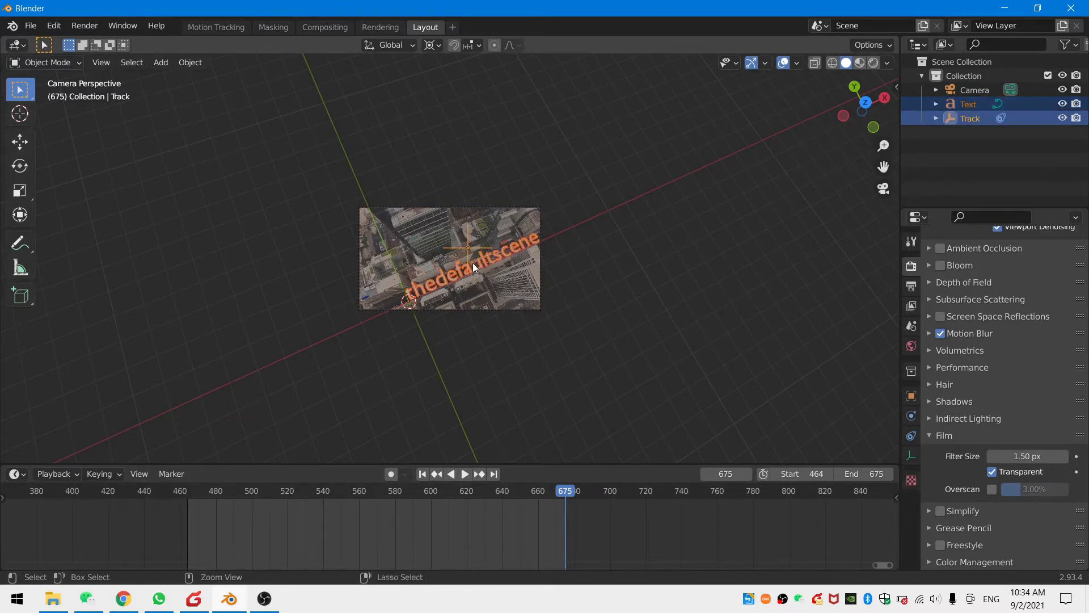
key("ctrl+p")
left_click(472, 263)
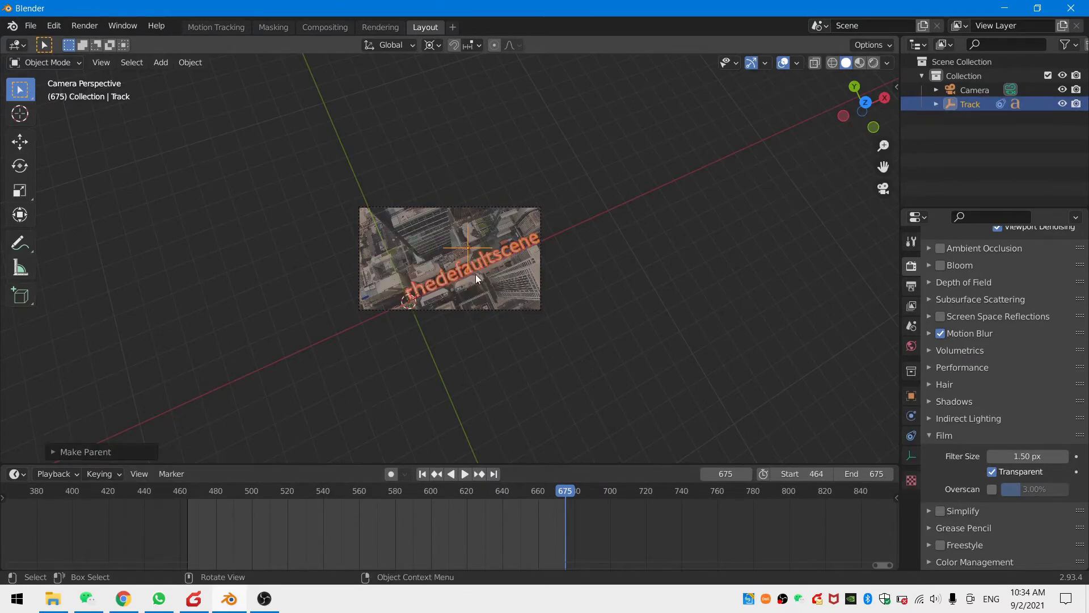
key("space")
left_click_drag(498, 499, 223, 512)
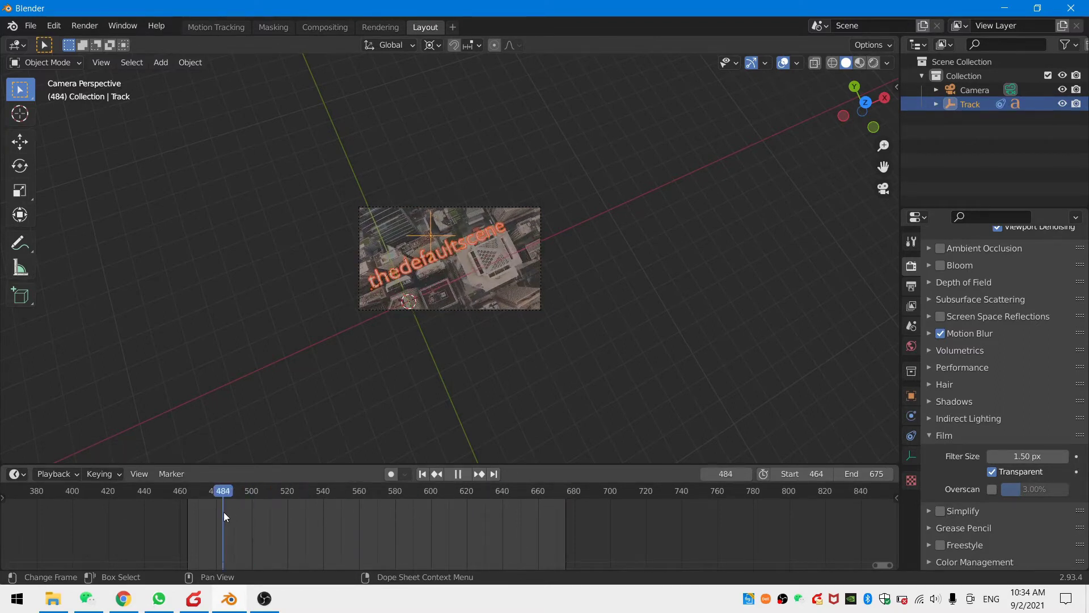
left_click(496, 535)
key("space")
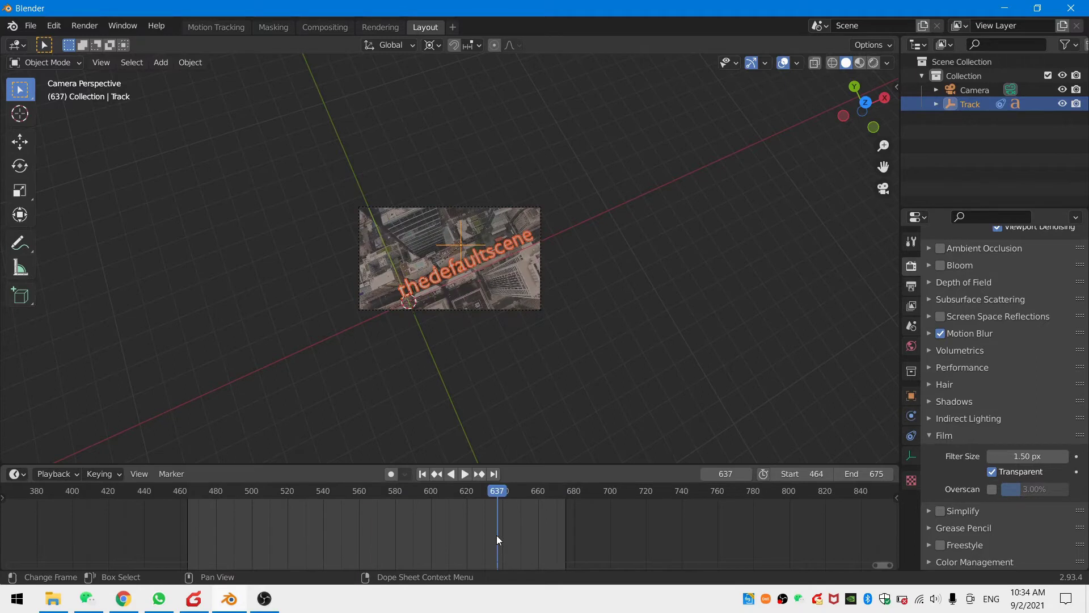
Switch to the Compositing workspace, turn off the backdrop, and enable compositing nodes
left_click(311, 29)
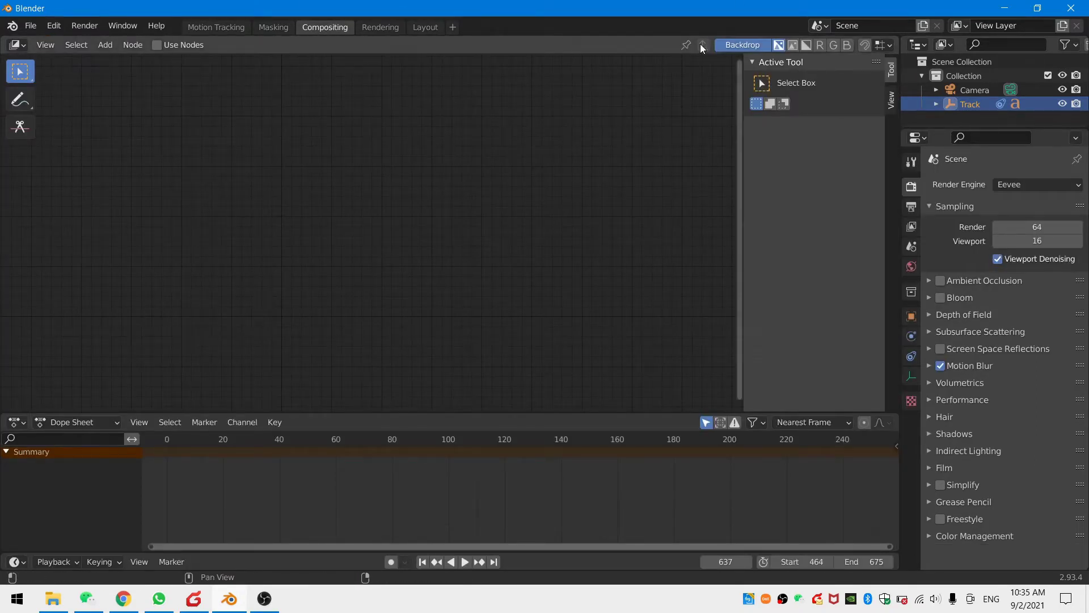
left_click(737, 44)
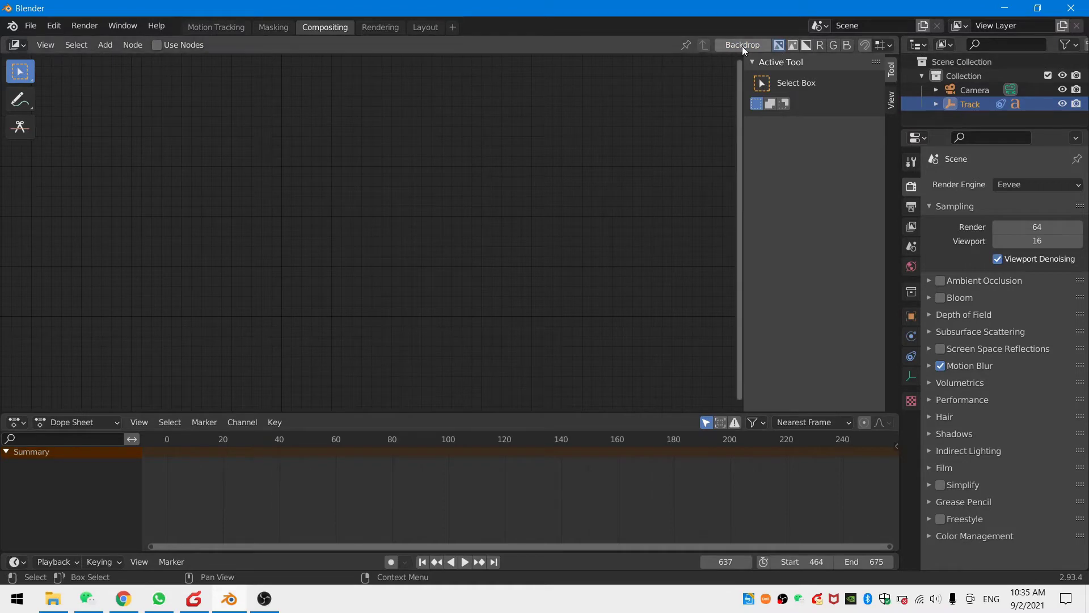
left_click(156, 45)
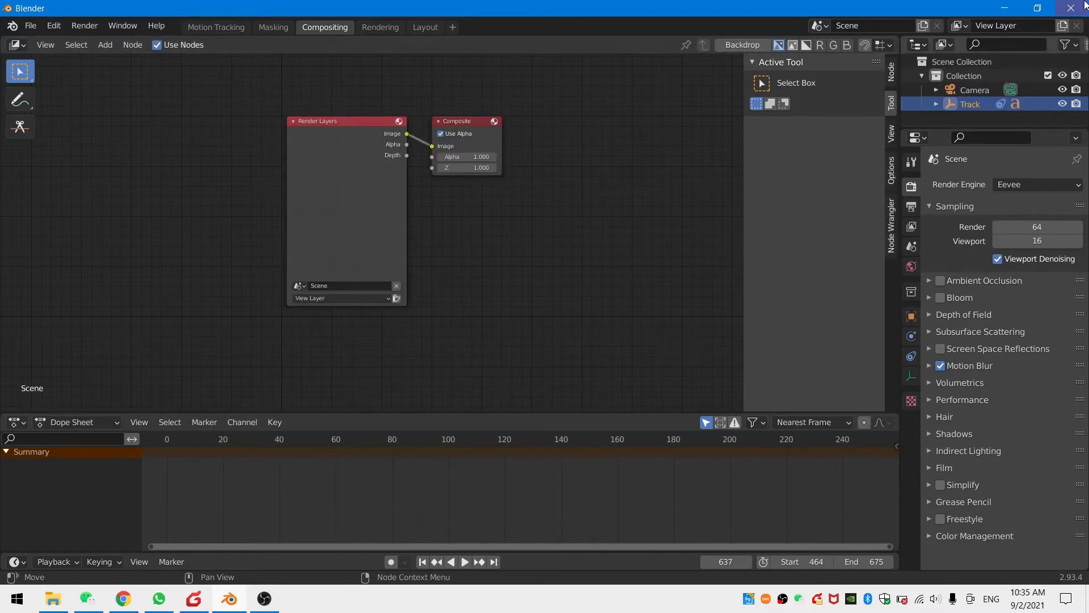
Change the Outliner area to an Image Editor, enlarge it, and display the Viewer Node image
left_click(917, 43)
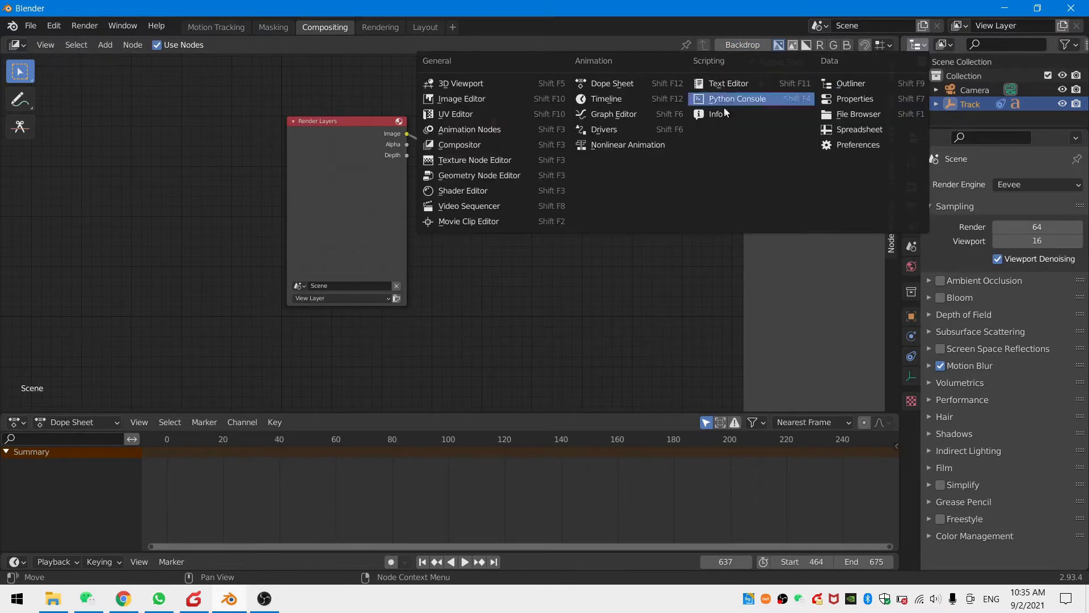
left_click(519, 100)
left_click_drag(926, 126, 925, 330)
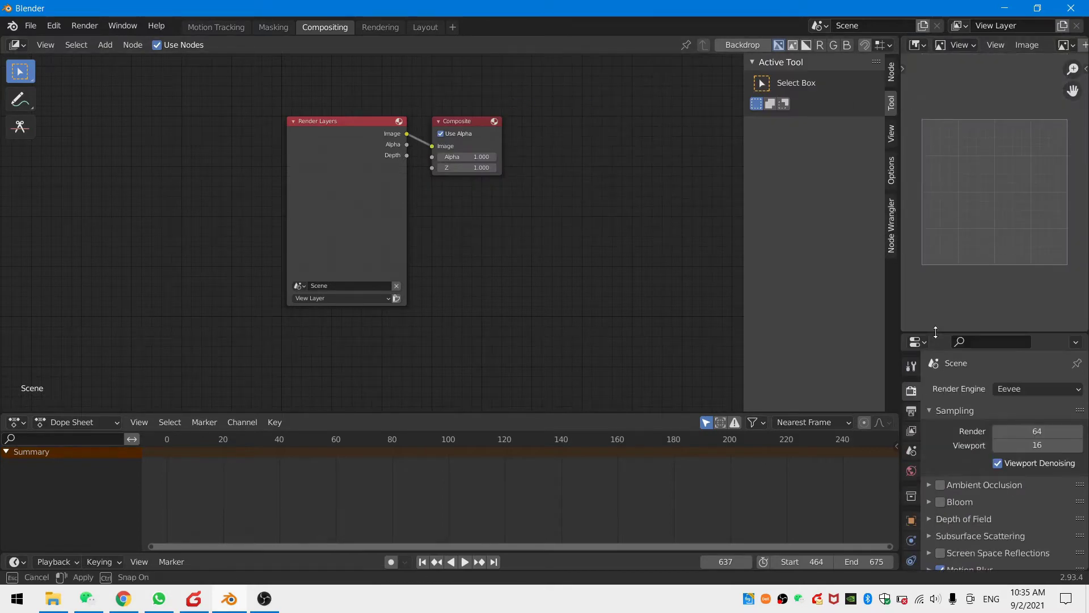
left_click_drag(899, 279, 645, 279)
left_click(810, 45)
left_click(837, 80)
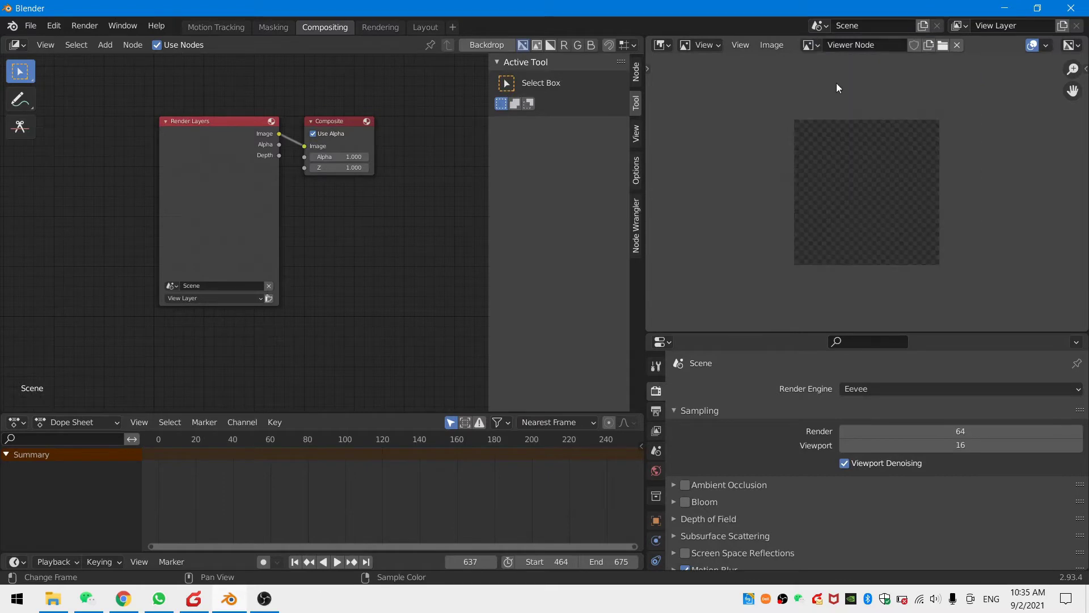
Add a Viewer node linked to Render Layers and arrange it below the Composite node, with Render Layers farther away
middle_click_drag(325, 237, 409, 258)
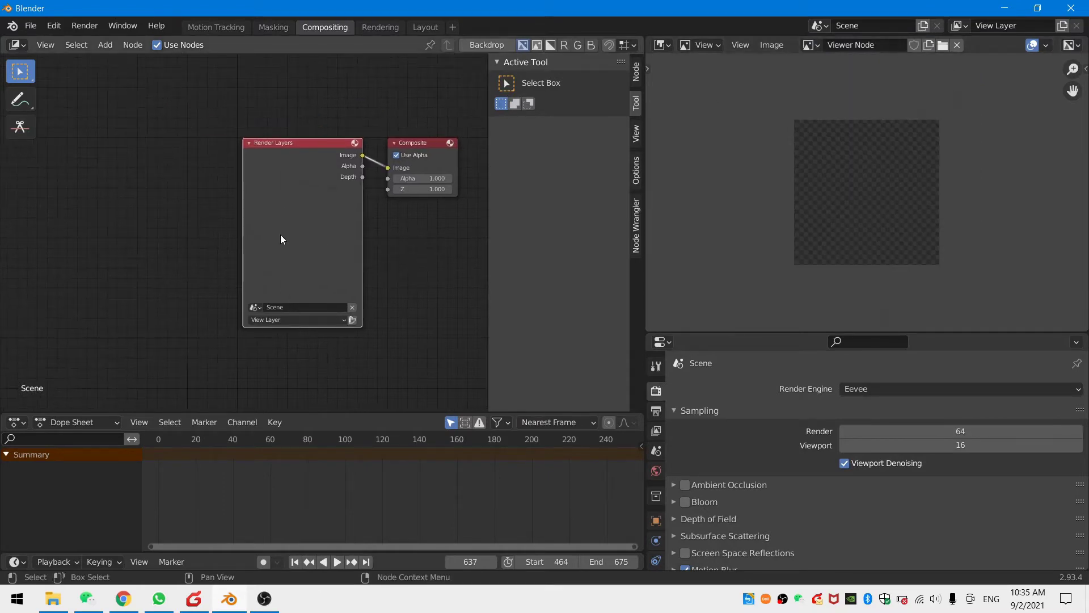
left_click(280, 233, "ctrl+shift")
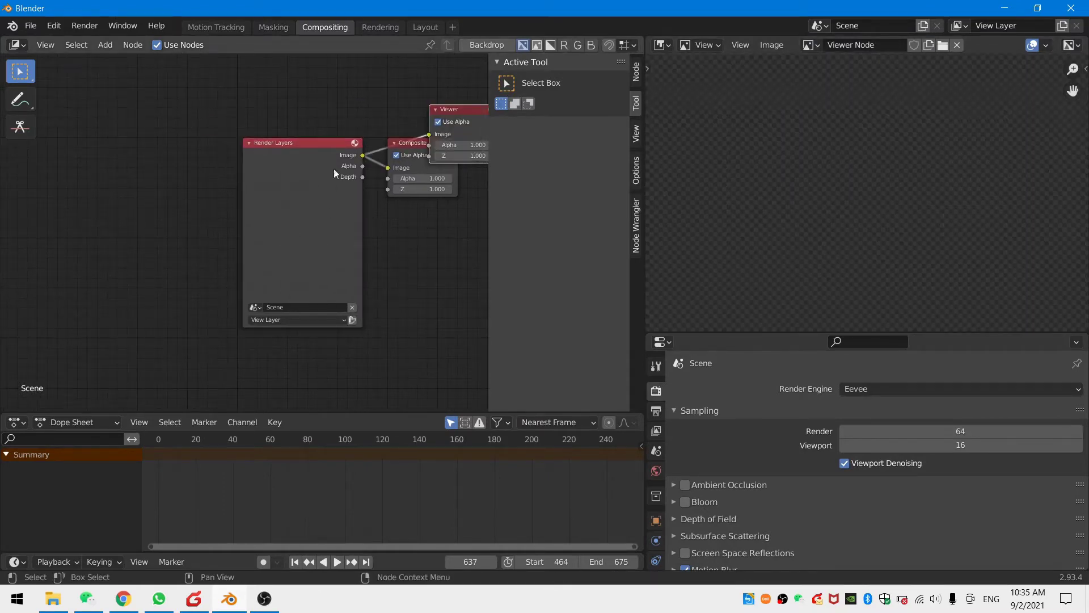
left_click_drag(280, 233, 119, 226)
left_click_drag(440, 129, 399, 227)
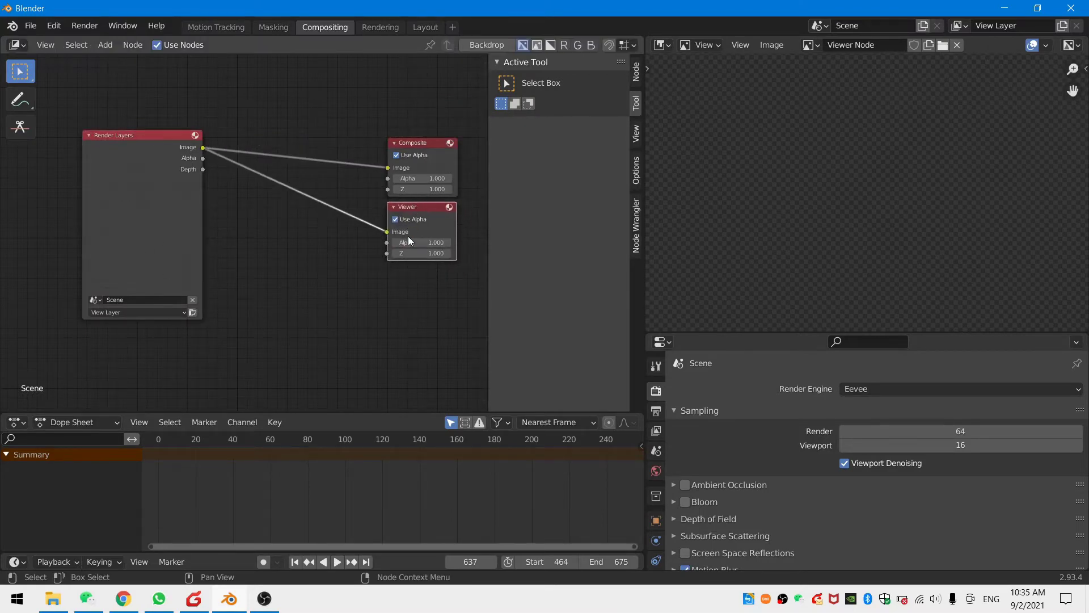
Insert a Reroute node on the link to the Viewer and connect it to the Composite image input as well
middle_click_drag(330, 219, 334, 296)
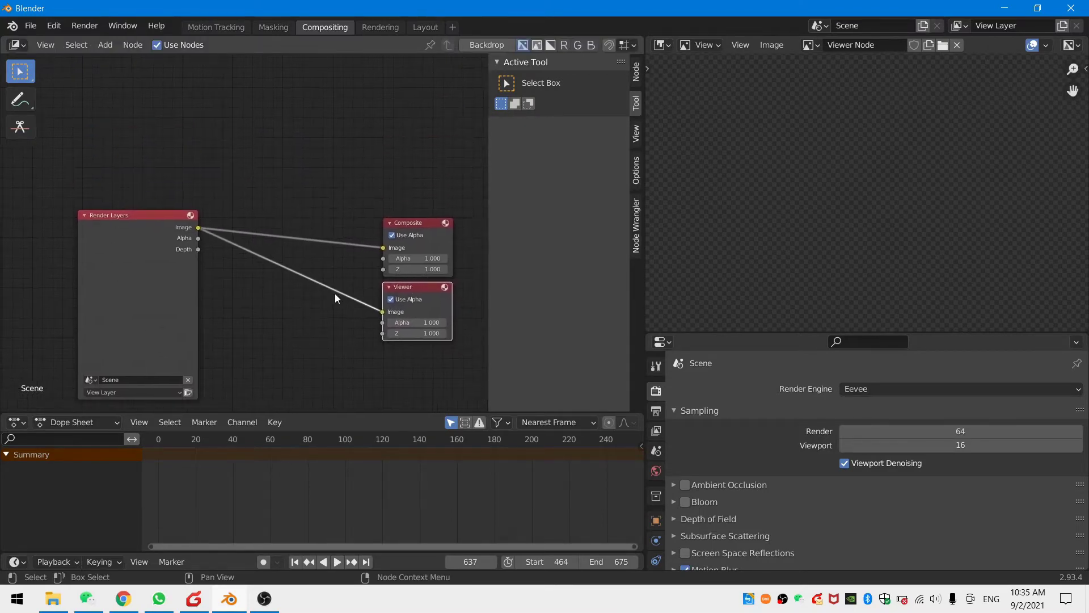
key("shift+a")
left_click(317, 291)
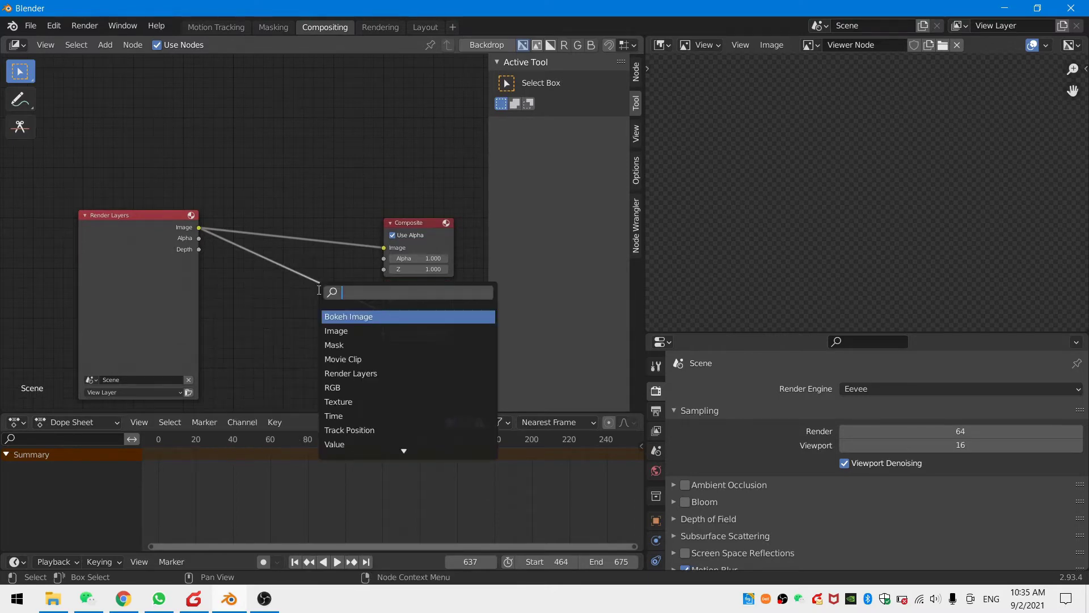
type("rer")
key("Return")
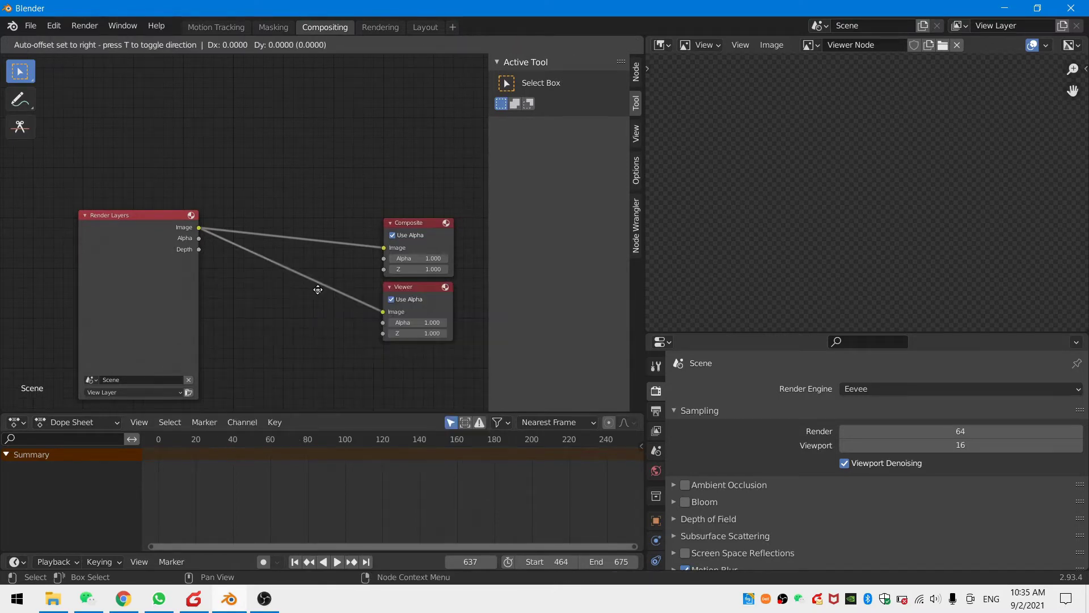
left_click(332, 286)
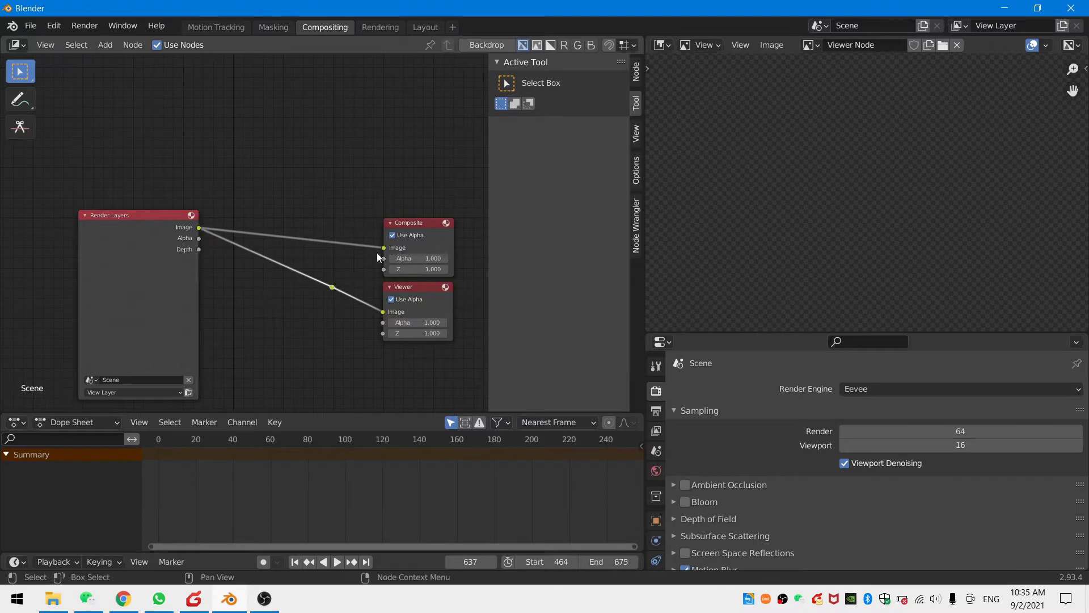
left_click_drag(330, 282, 389, 245)
Add a Movie Clip node above Render Layers and move the Render Layers node down to make room
middle_click_drag(174, 290, 364, 315)
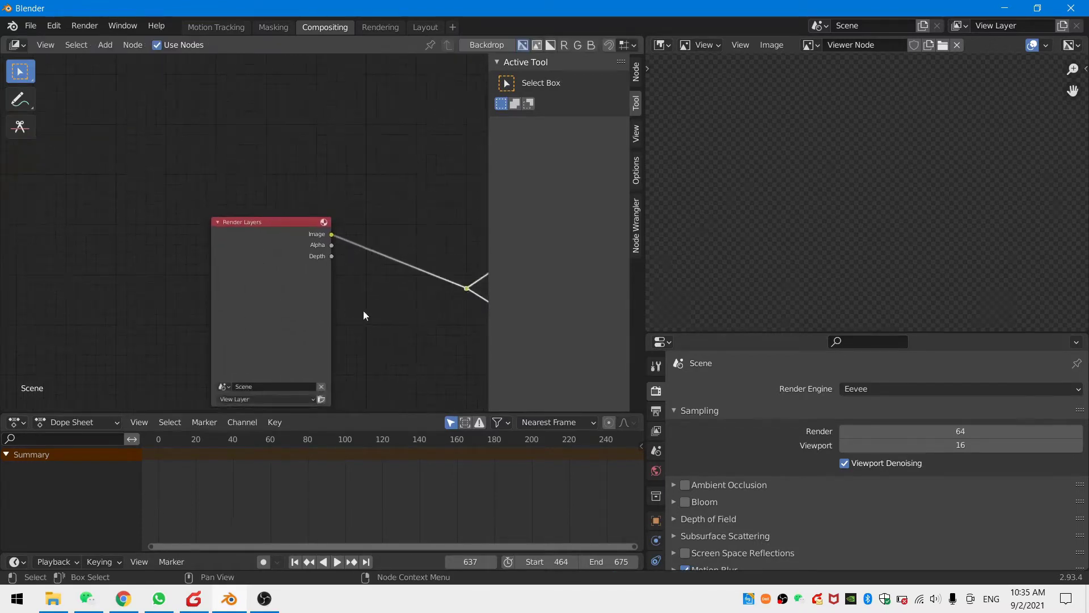
key("shift+a")
left_click(120, 215)
type("mov")
key("Return")
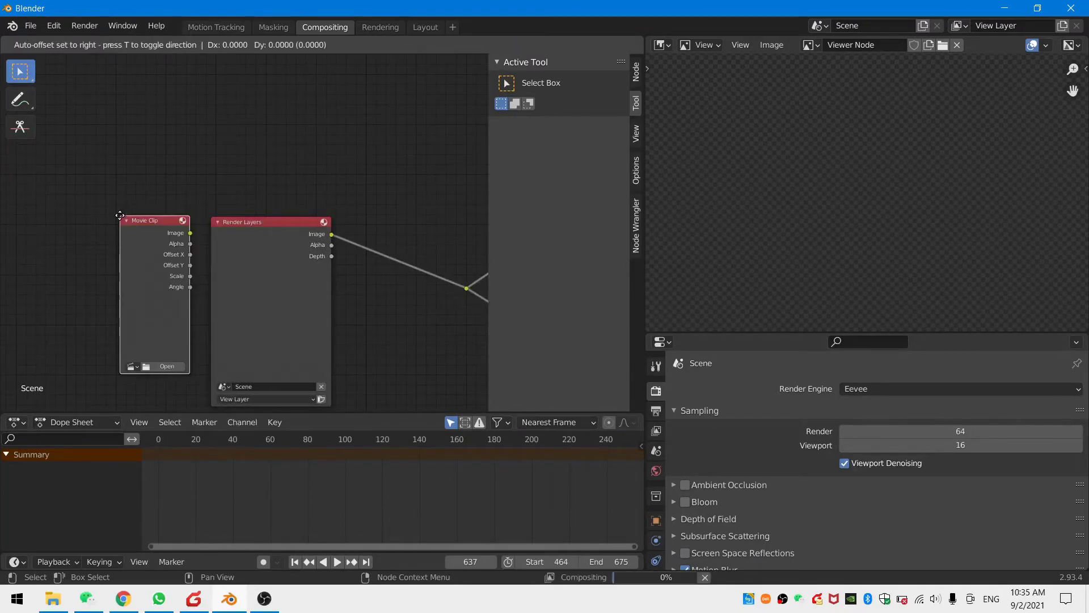
left_click(112, 147)
scroll(110, 165, "down", 2)
scroll(110, 170, "down", 1)
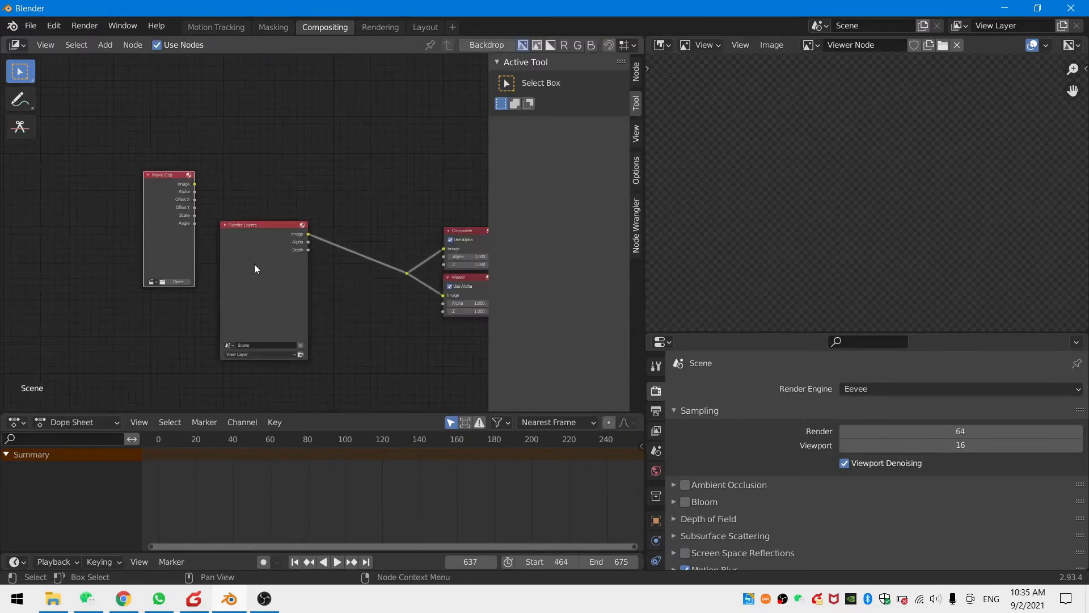
left_click_drag(254, 264, 202, 333)
Place two Alpha Over nodes side by side between the Movie Clip node and the output nodes
key("shift+a")
left_click(245, 215)
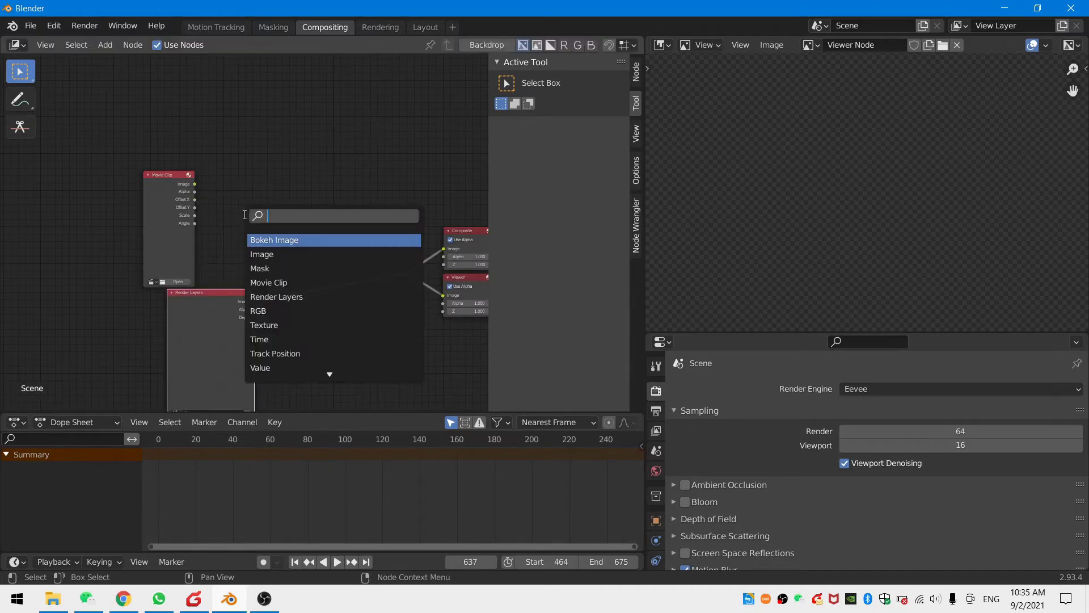
type("alph")
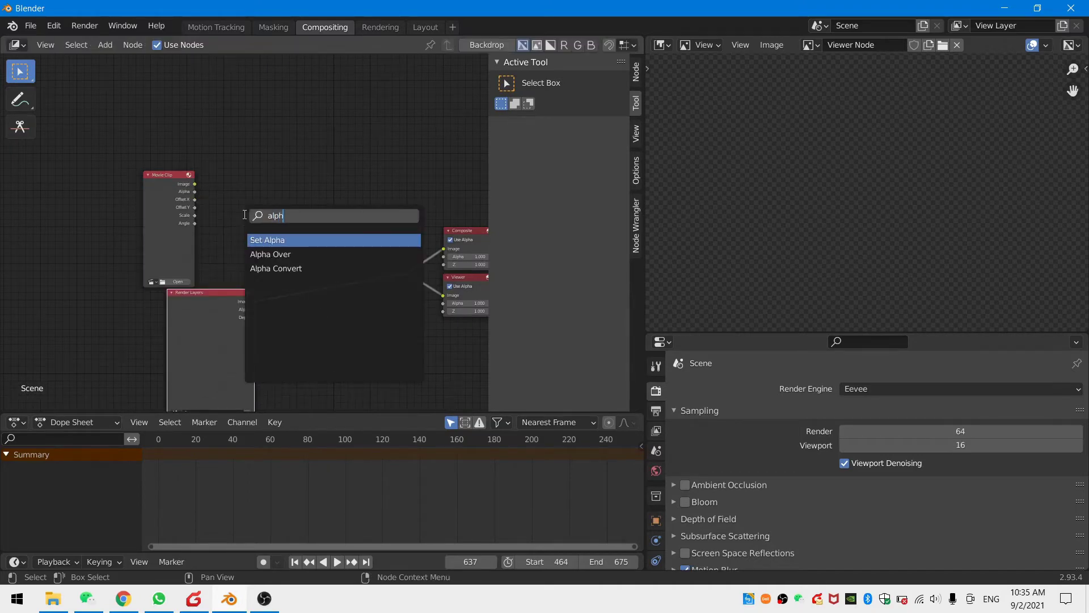
left_click(267, 254)
left_click_drag(334, 244, 354, 238)
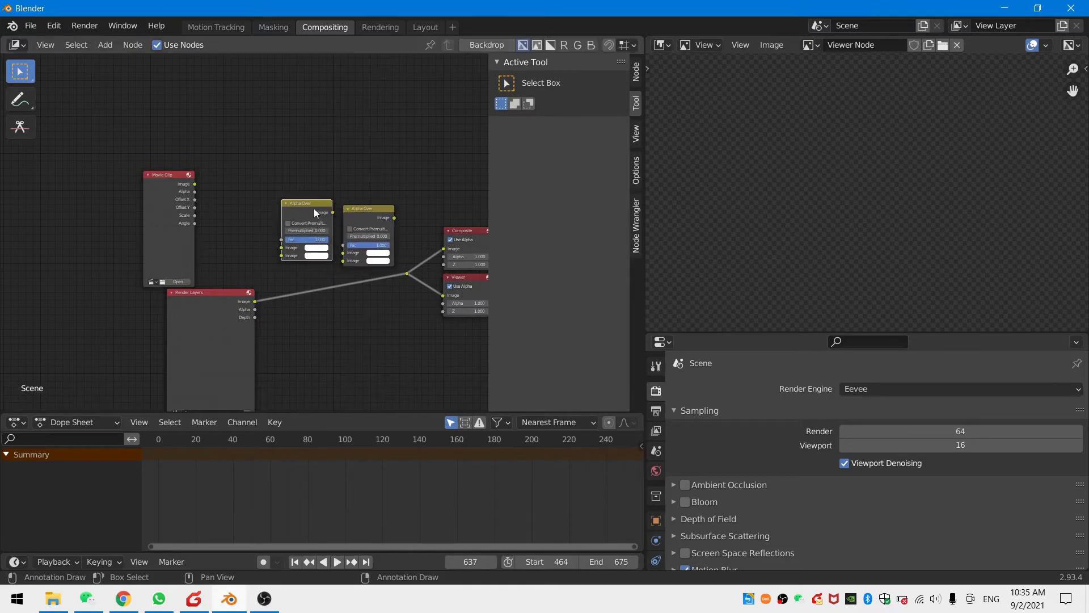
Add a Mask node above the Alpha Over nodes and assign the existing mask named Mask to it
key("shift+a")
left_click(360, 172)
type("mask")
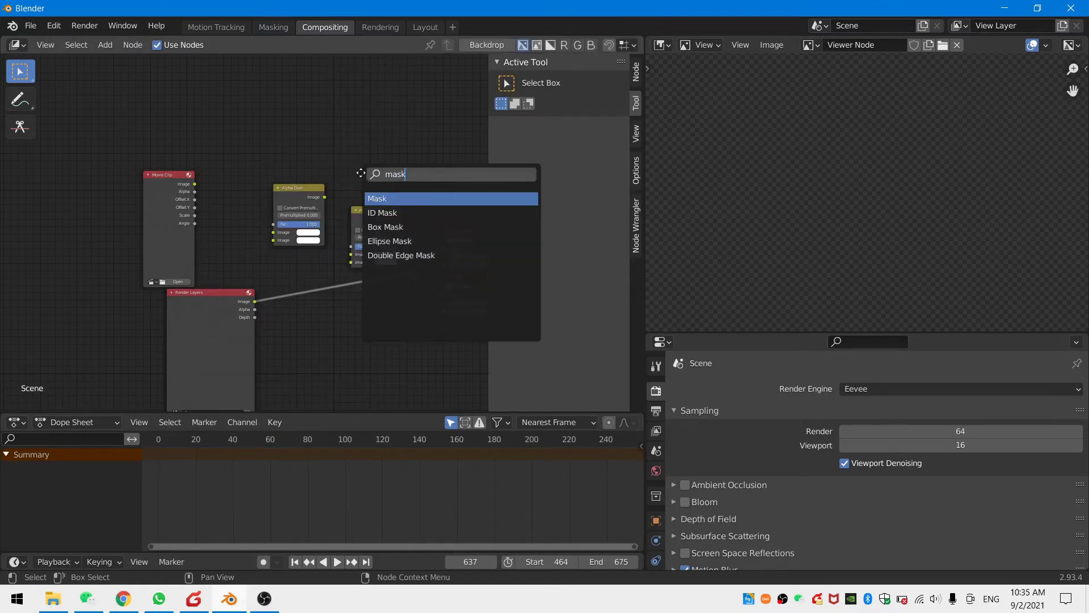
key("Return")
left_click(333, 126)
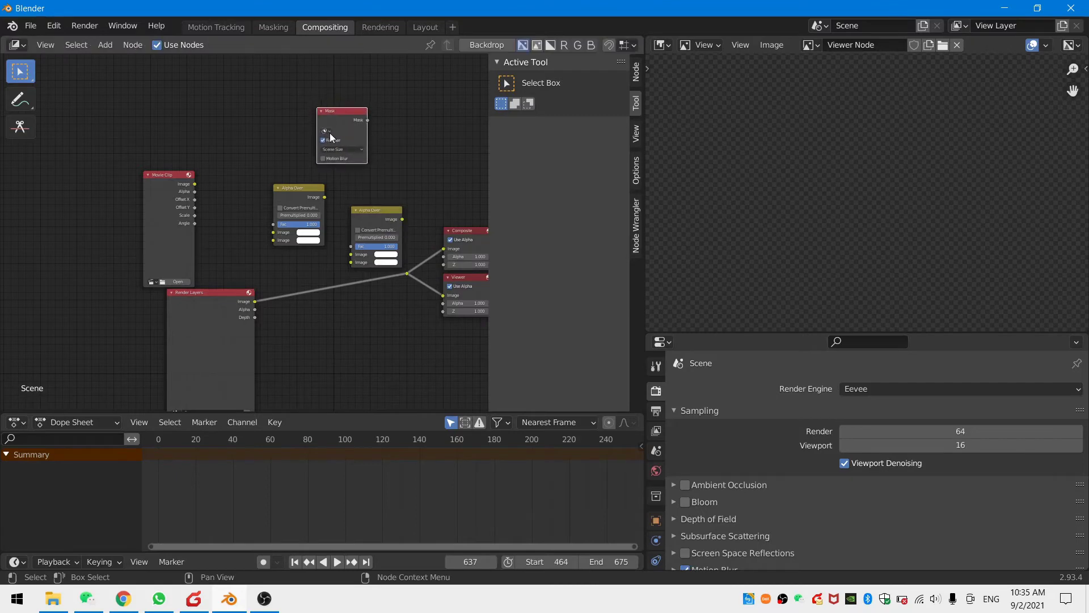
left_click(327, 131)
left_click(334, 145)
left_click_drag(349, 115, 299, 115)
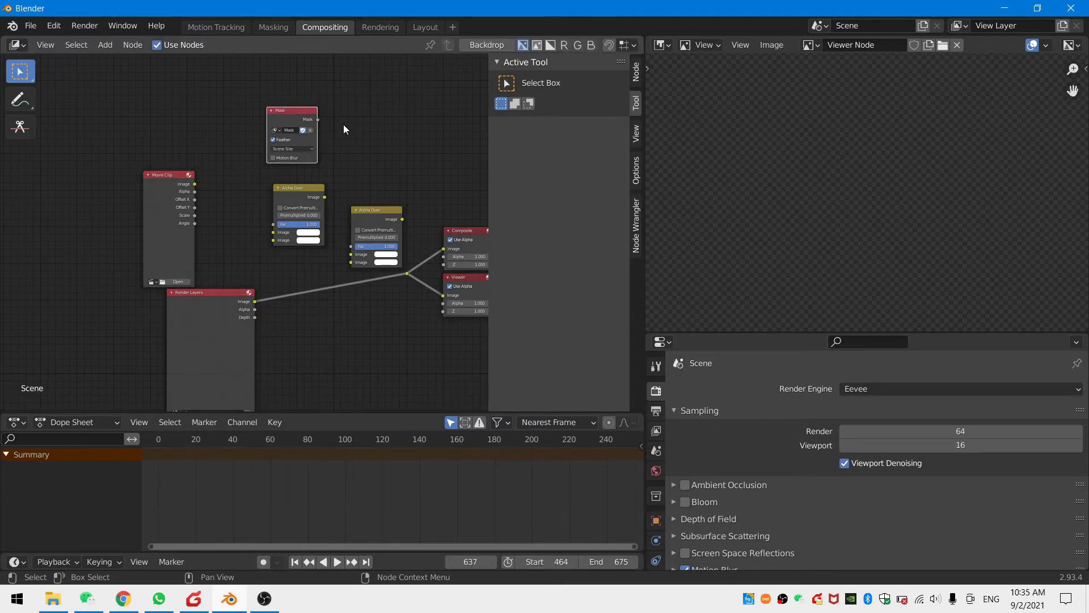
Add a Blur node beside the Mask node
key("shift+a")
left_click(343, 125)
type("blu")
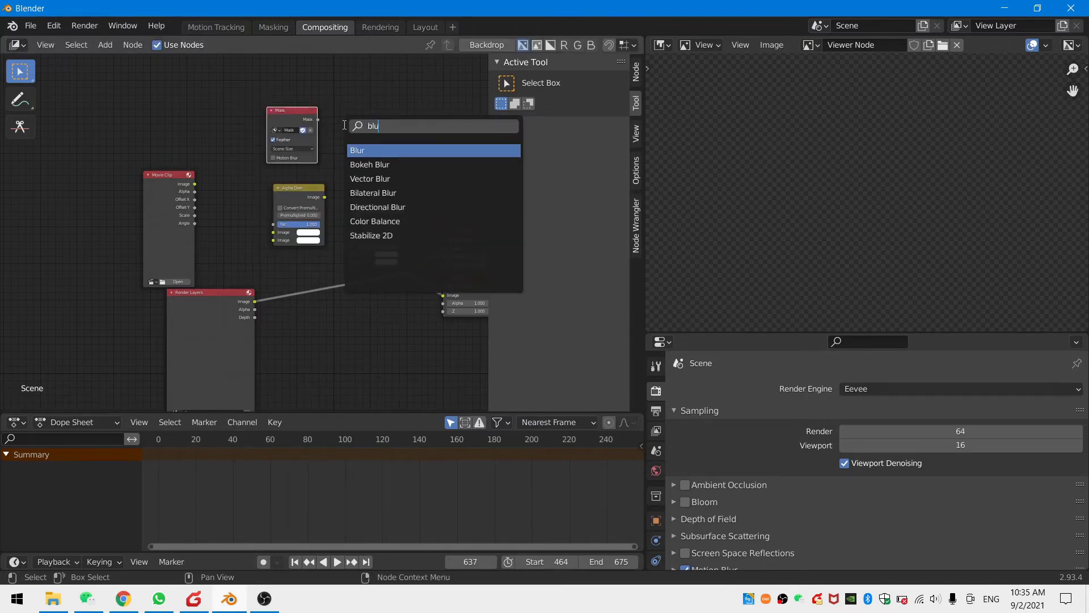
left_click(348, 149)
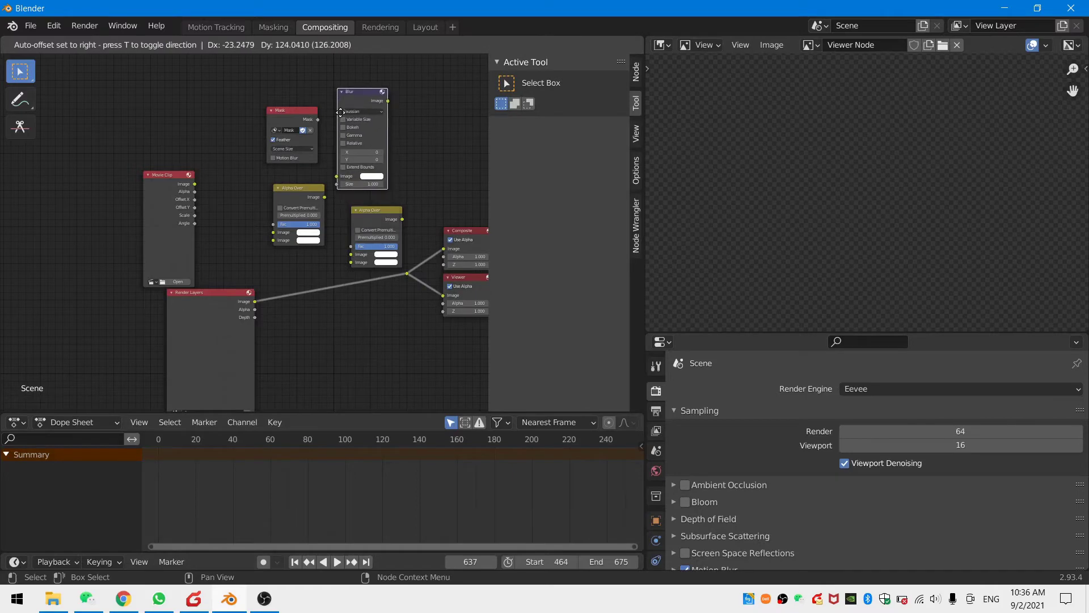
left_click(349, 142)
Shift the Render Layers node down and assign the tracking footage clip to the Movie Clip node
middle_click_drag(350, 236, 270, 195)
left_click_drag(129, 275, 92, 292)
middle_click_drag(101, 228, 231, 251)
left_click(202, 262)
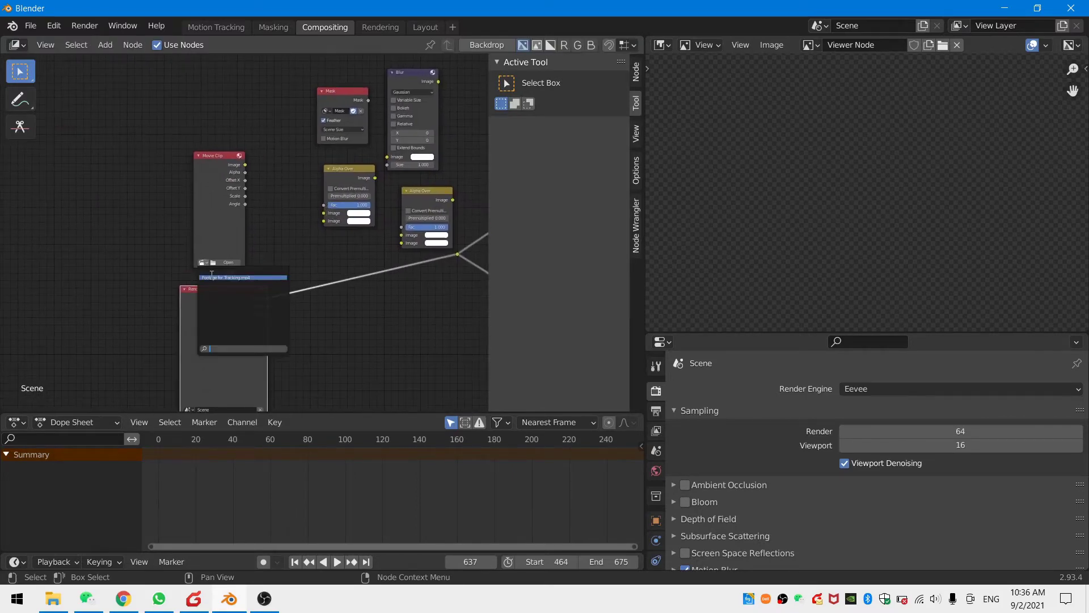
left_click(214, 279)
Connect the Movie Clip image to the first Alpha Over node's upper Image input and the Render Layers image to its lower one
middle_click_drag(318, 250, 192, 315)
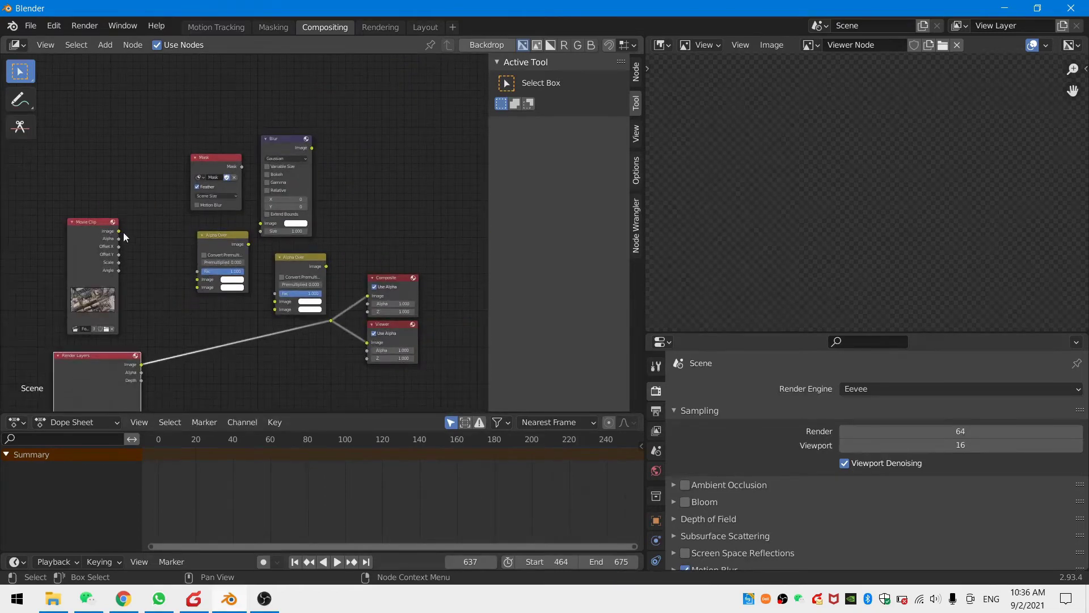
left_click_drag(119, 231, 196, 280)
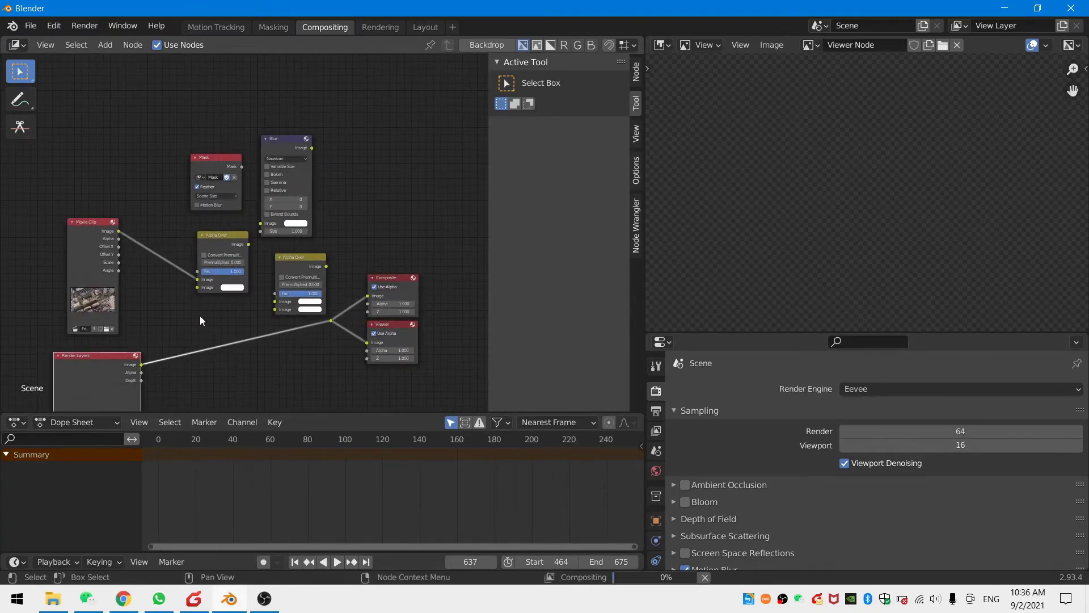
left_click(223, 237)
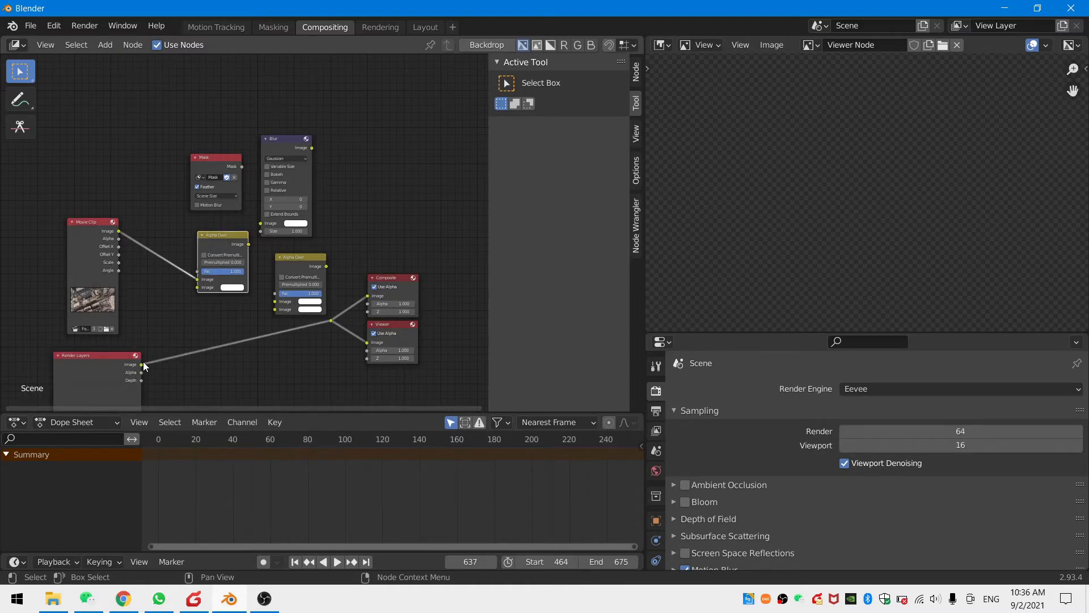
left_click_drag(141, 364, 197, 287)
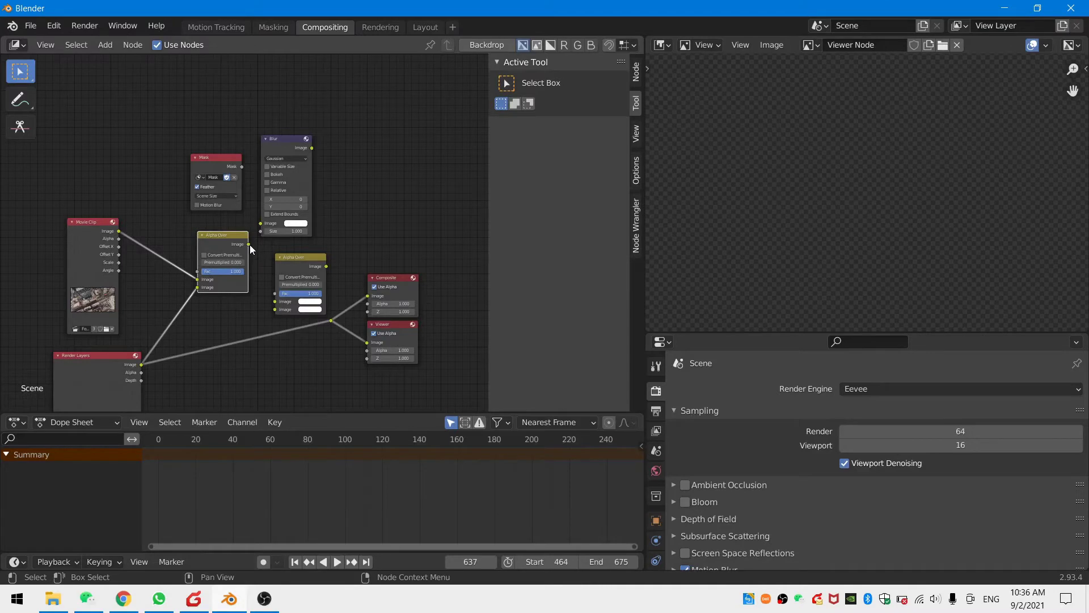
Feed the first Alpha Over and the Movie Clip image into the second Alpha Over, and link its output to the Composite and Viewer nodes
left_click_drag(249, 244, 263, 224)
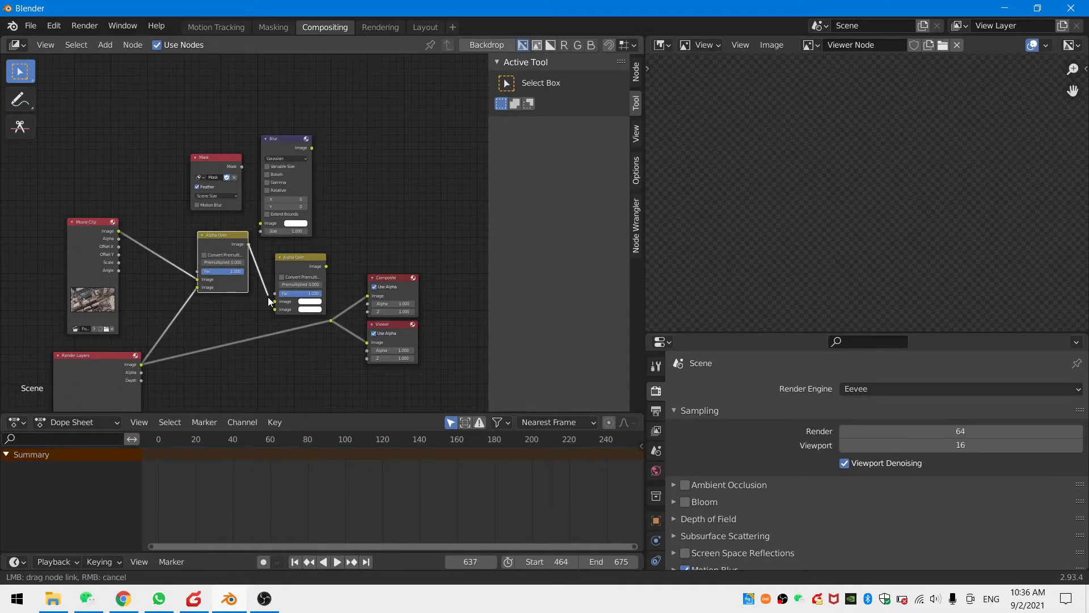
left_click_drag(268, 297, 272, 300)
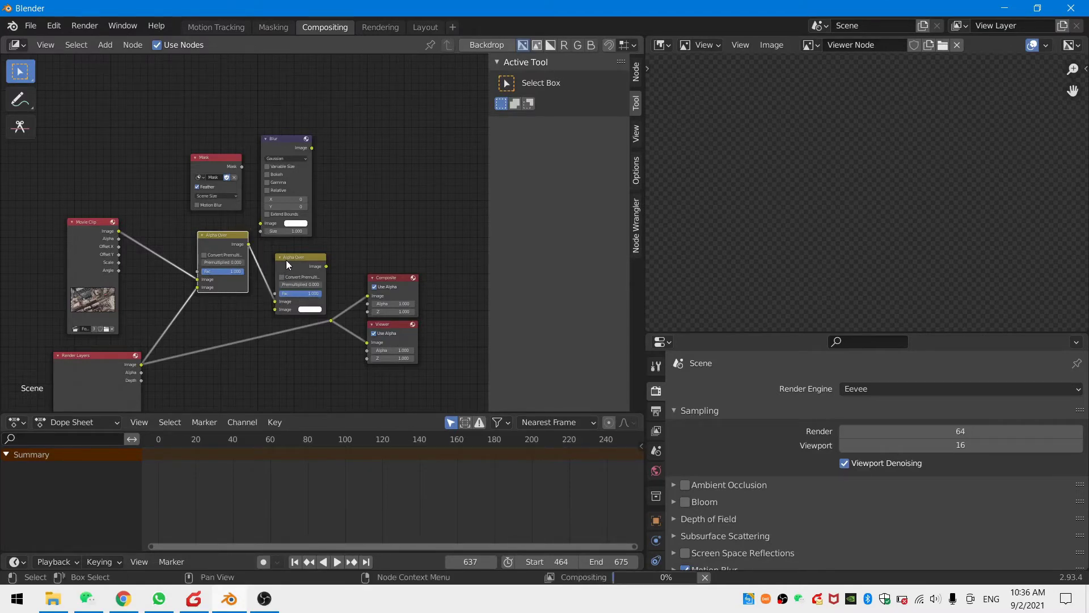
left_click_drag(119, 231, 273, 310)
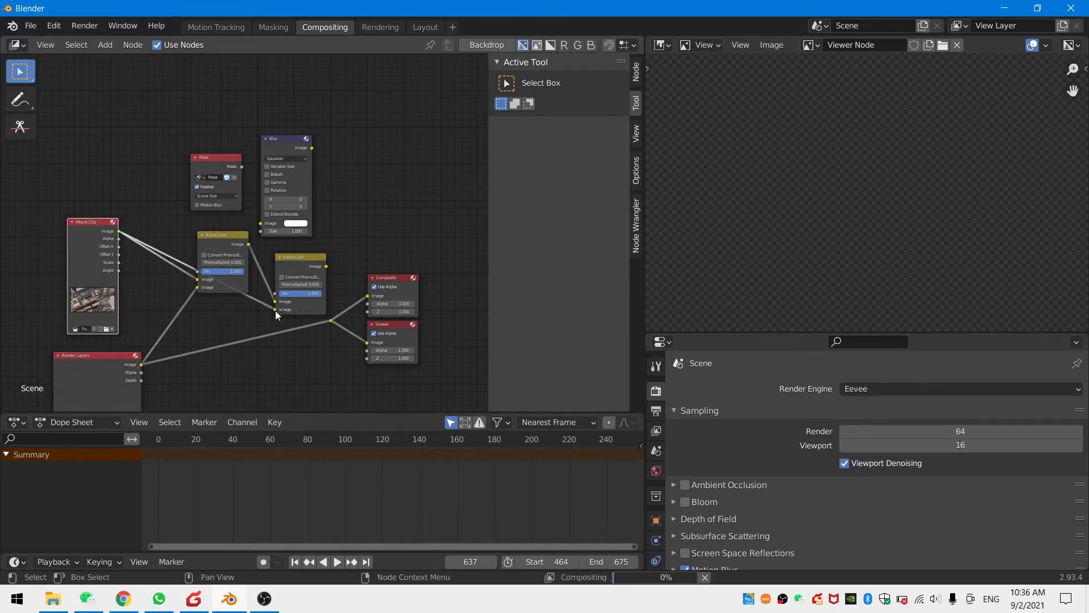
left_click(303, 262)
left_click_drag(326, 266, 331, 320)
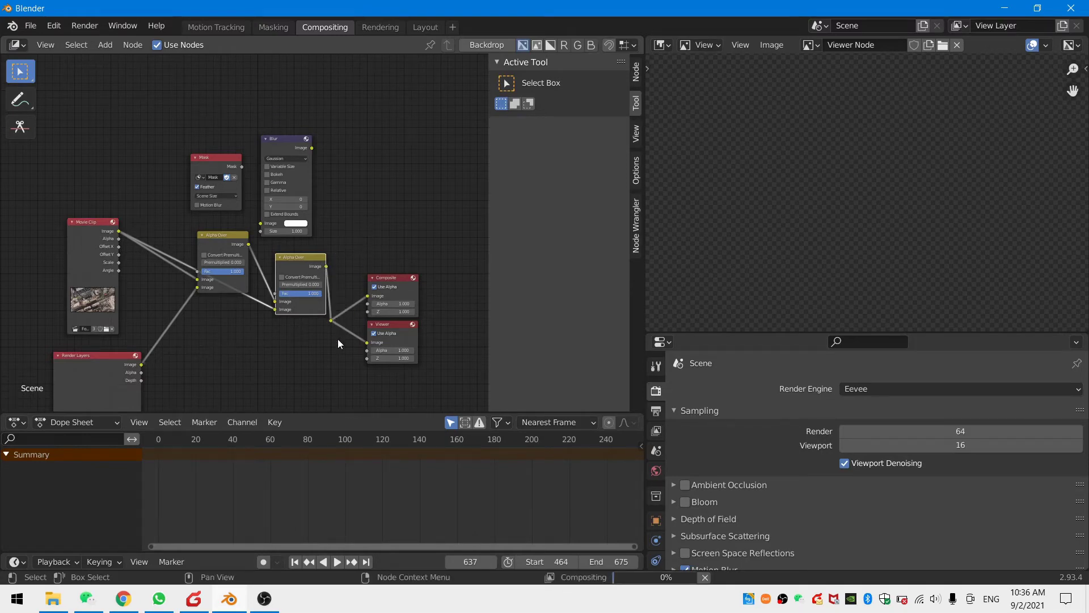
Spread out the nodes and route the Mask through the Blur node into the second Alpha Over's Fac input
left_click_drag(468, 245, 326, 381)
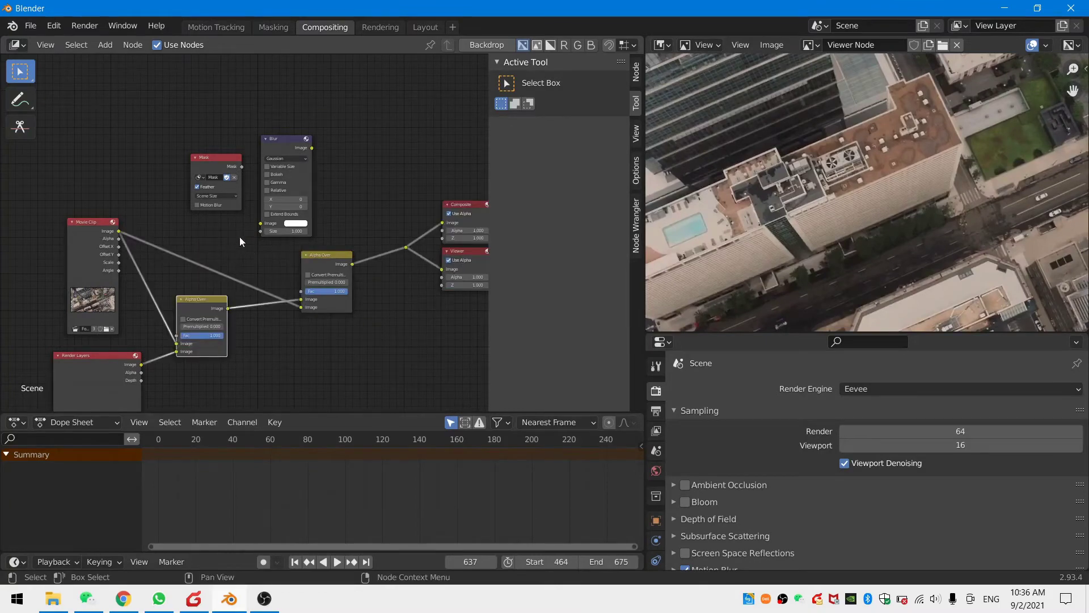
mouse_move(222, 235)
middle_mouse_down()
mouse_move(372, 230)
mouse_move(220, 240)
middle_mouse_up()
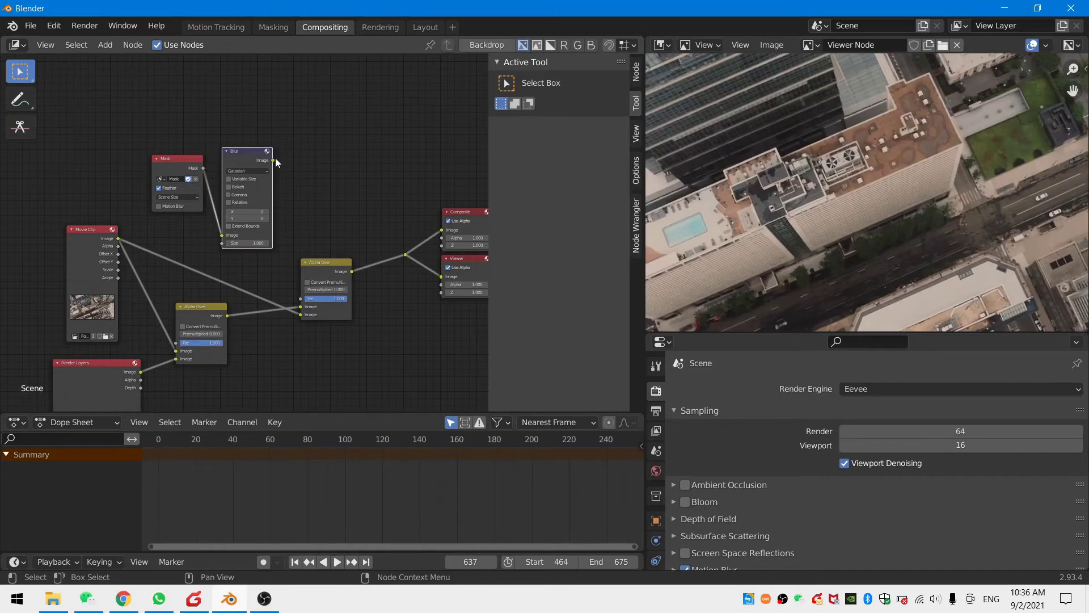
left_click_drag(273, 160, 330, 242)
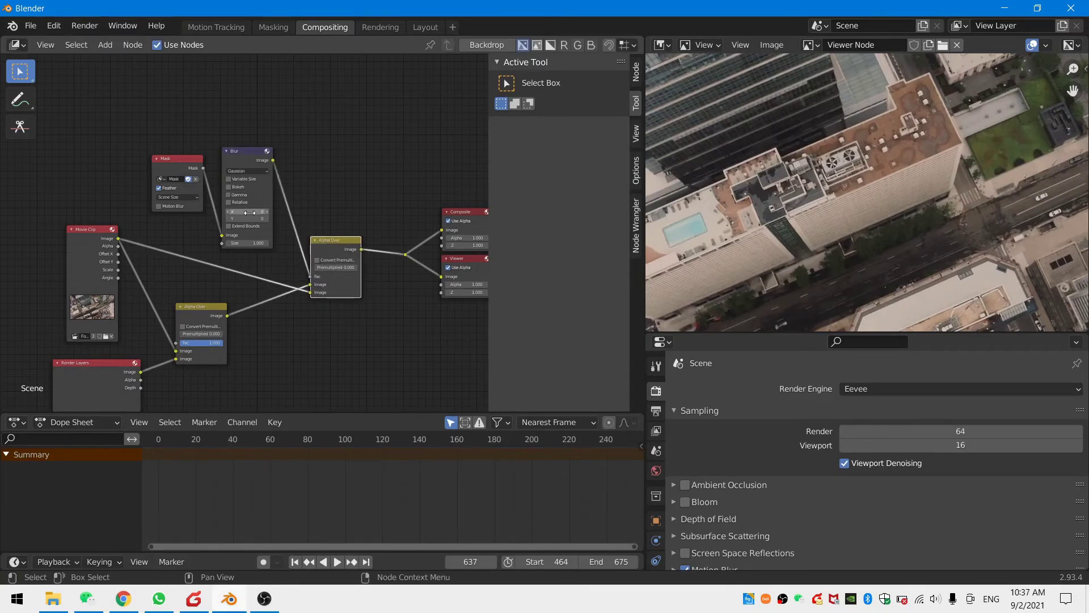
Set the Blur node's X and Y to 2 and inspect the composite in the viewer
left_click(246, 211)
key("Return")
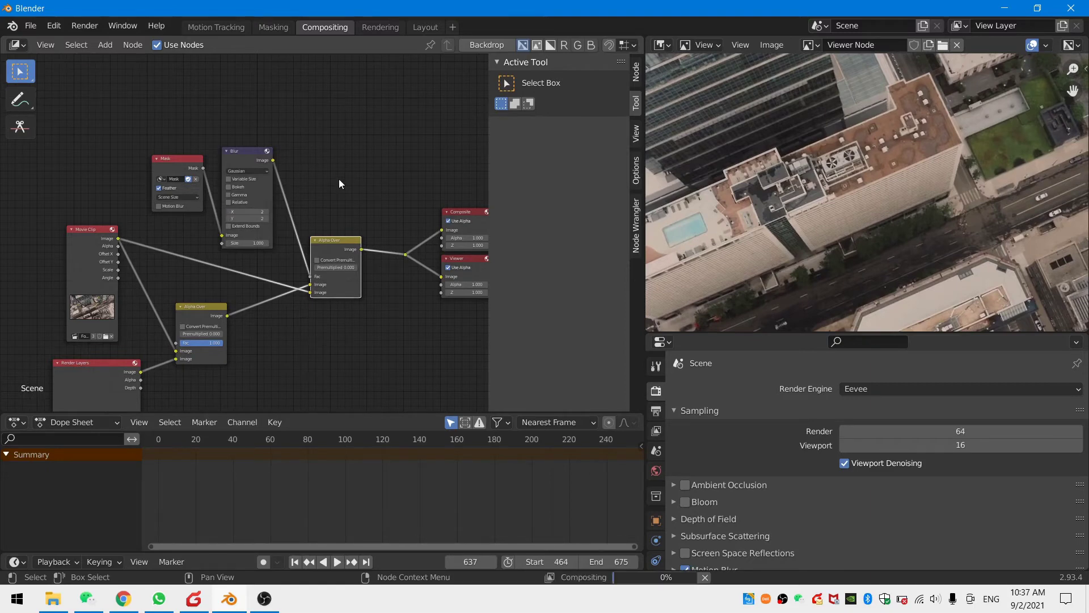
scroll(813, 208, "down", 4)
scroll(813, 204, "down", 2)
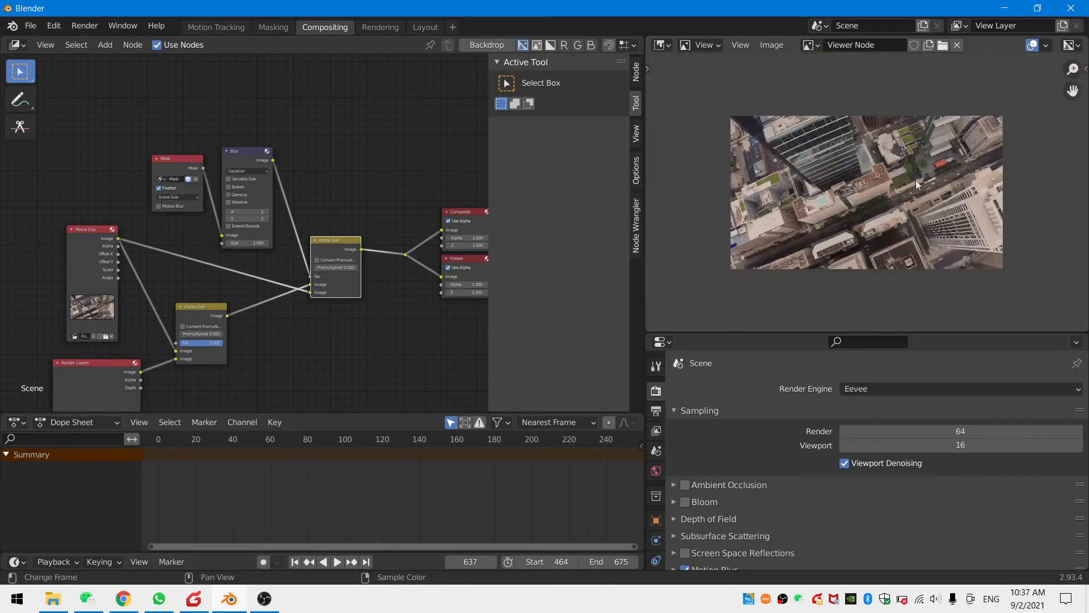
middle_click_drag(936, 181, 917, 107)
scroll(749, 245, "up", 3)
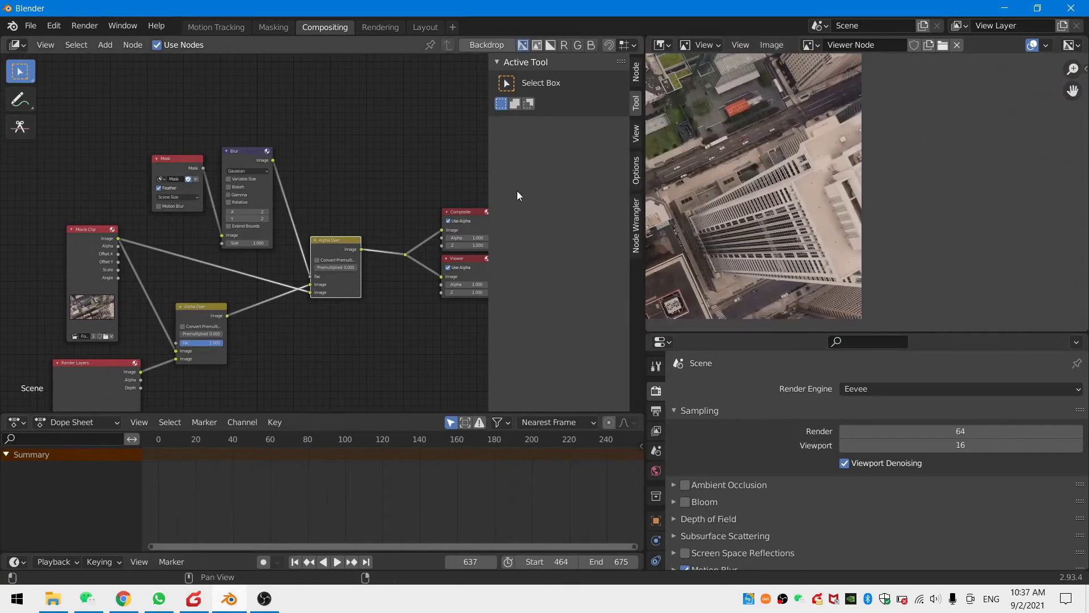
Go to the last frame, 675, and render a still image to check the composited title
left_click(366, 562)
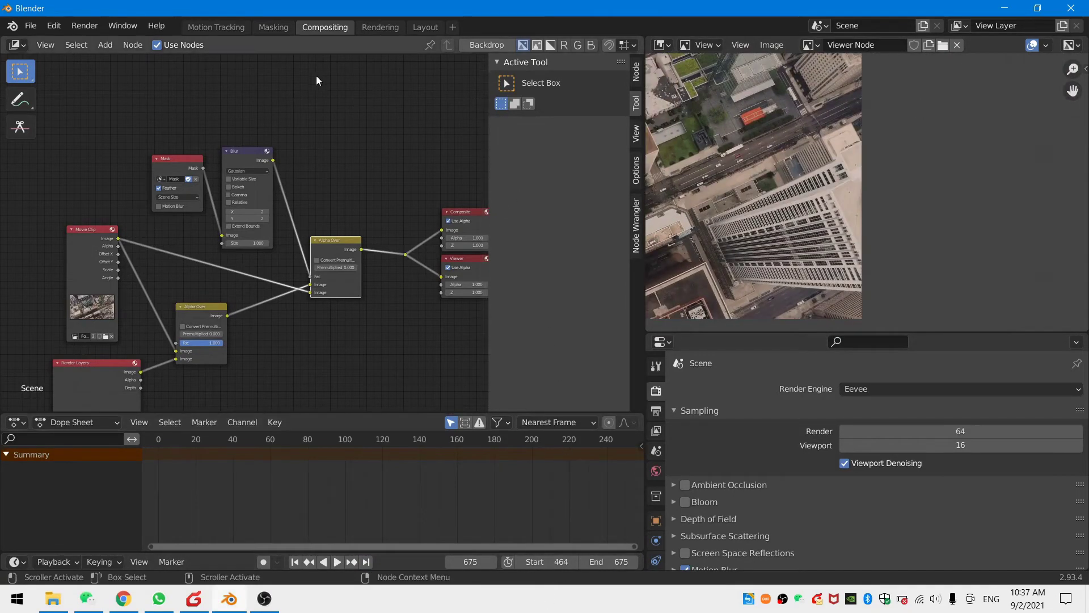
scroll(765, 209, "down", 5)
middle_click_drag(773, 206, 820, 225)
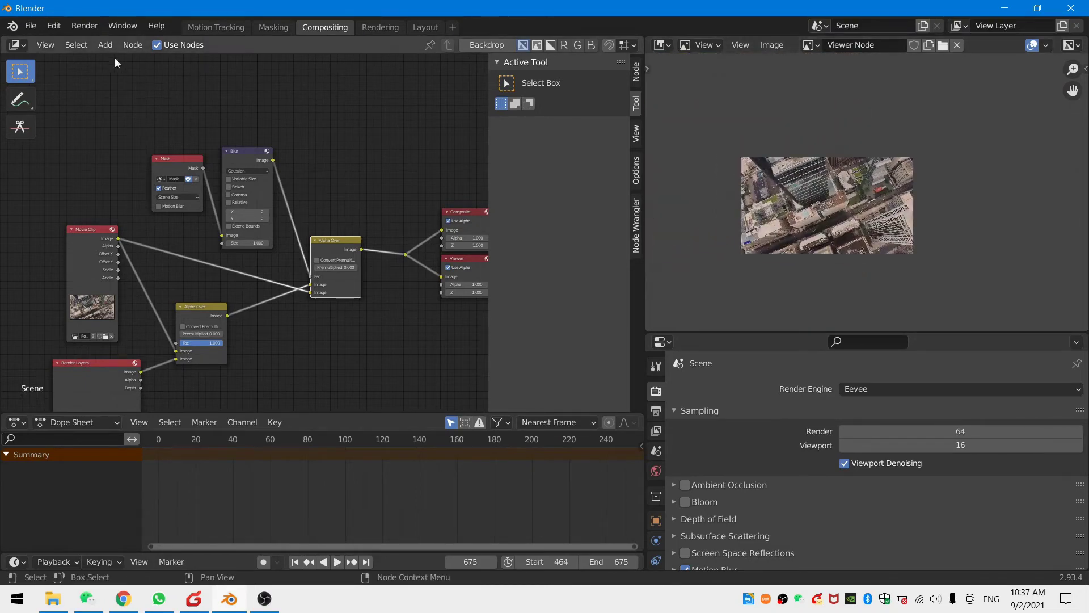
left_click(85, 25)
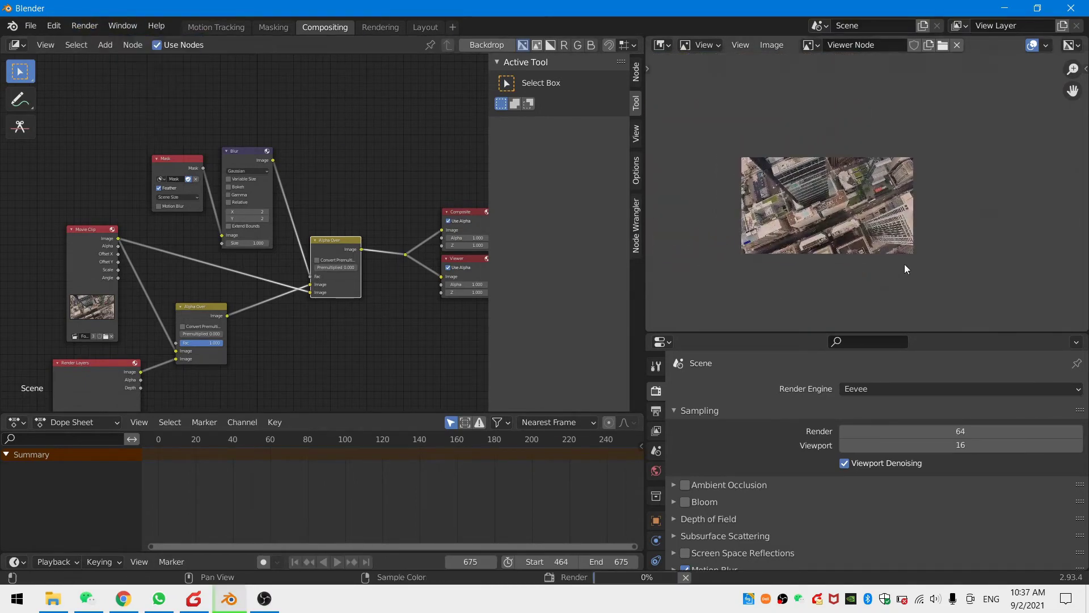
scroll(911, 227, "up", 3)
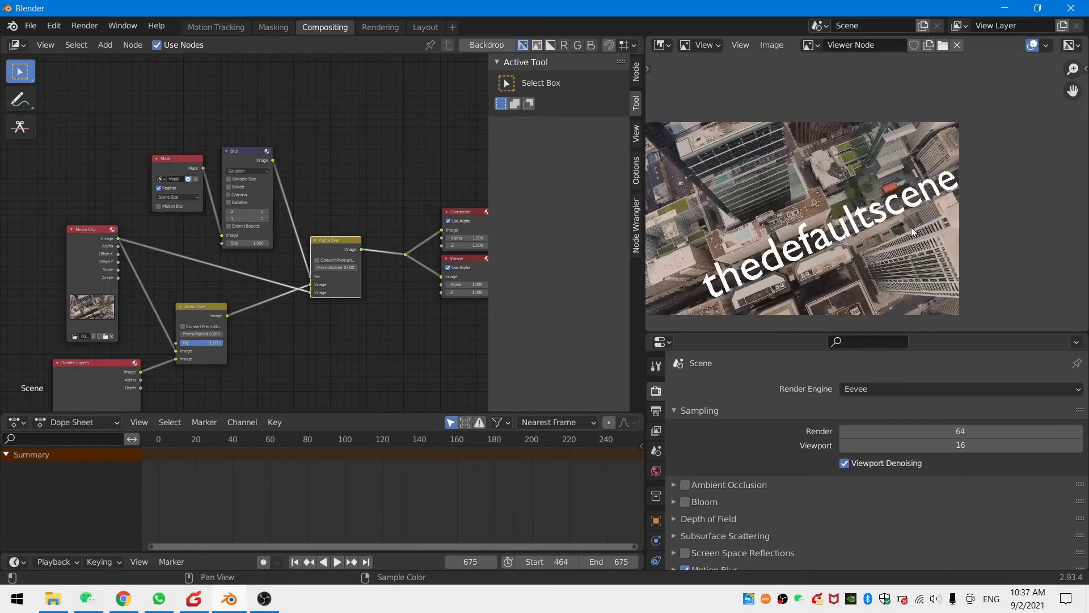
Return to the first frame, 464, and render a still image to check the title behind the masked building
left_click(295, 561)
left_click(83, 26)
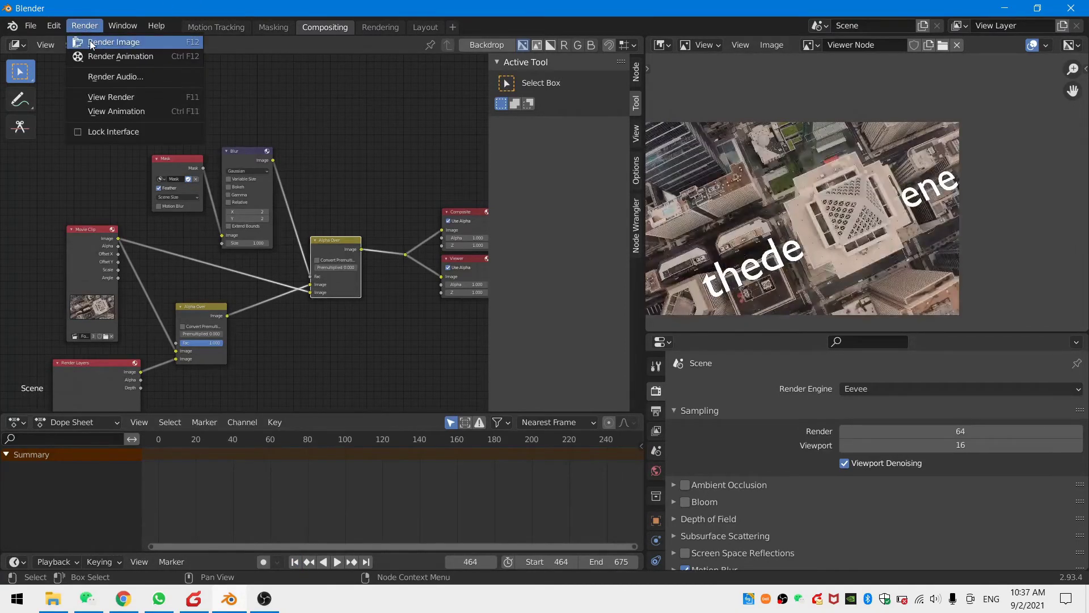
left_click(90, 41)
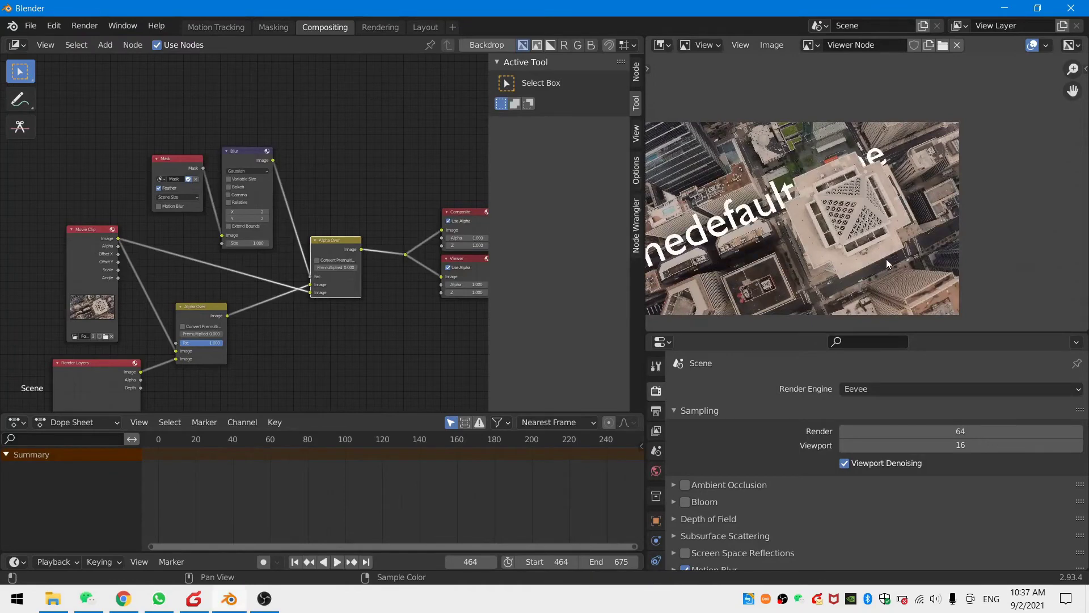
scroll(829, 214, "up", 4)
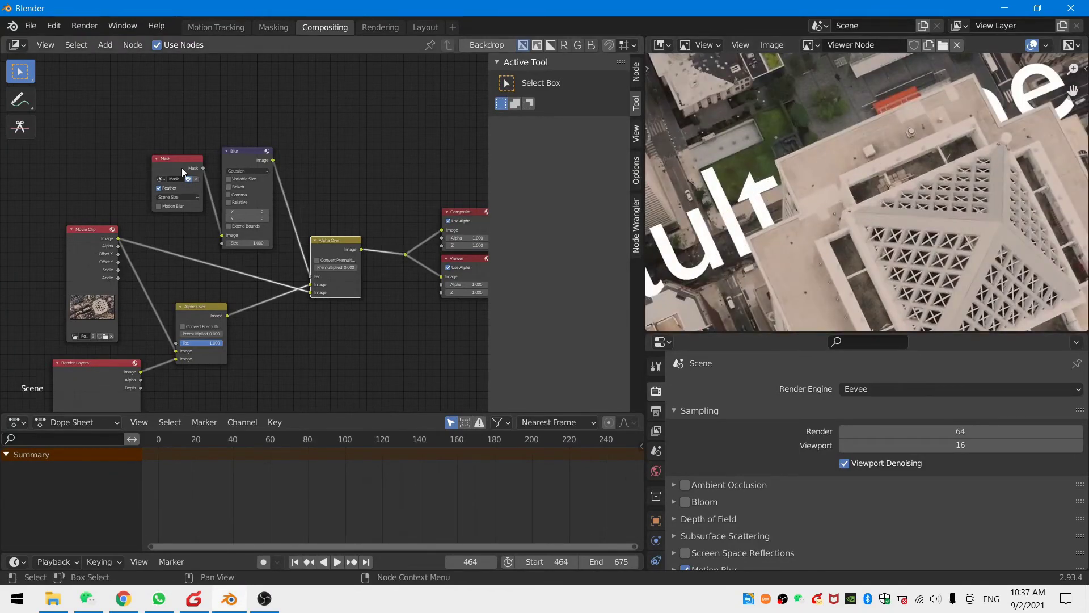
Move the Mask and Blur nodes together further up, and examine the masked building's edges in the rendered composite
left_click_drag(141, 144, 272, 233)
left_click_drag(250, 166, 242, 129)
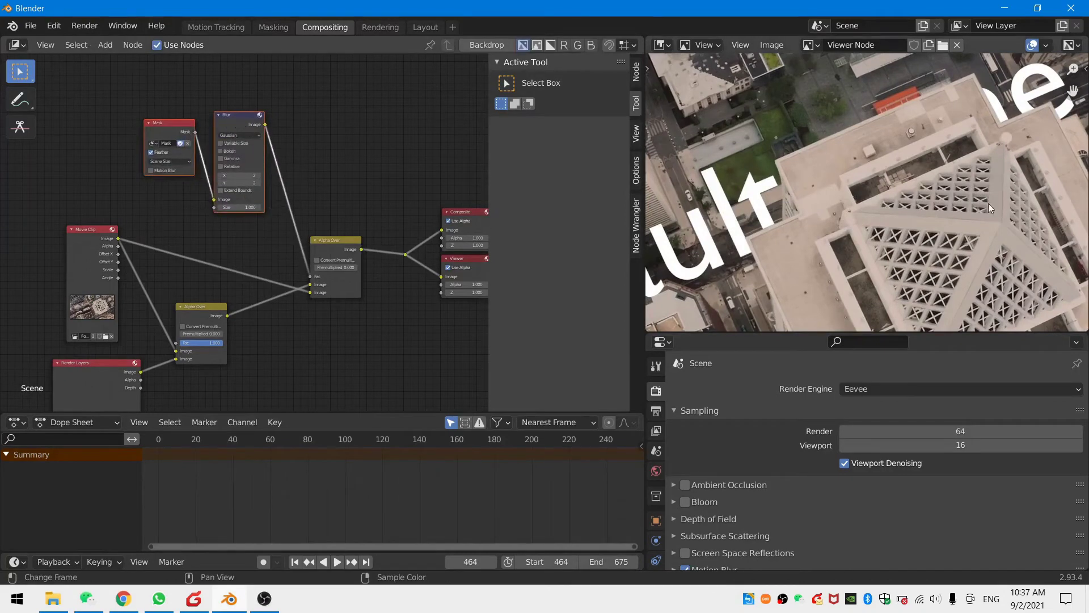
middle_click_drag(1038, 109, 888, 137)
scroll(886, 135, "down", 5)
middle_click_drag(749, 219, 871, 219)
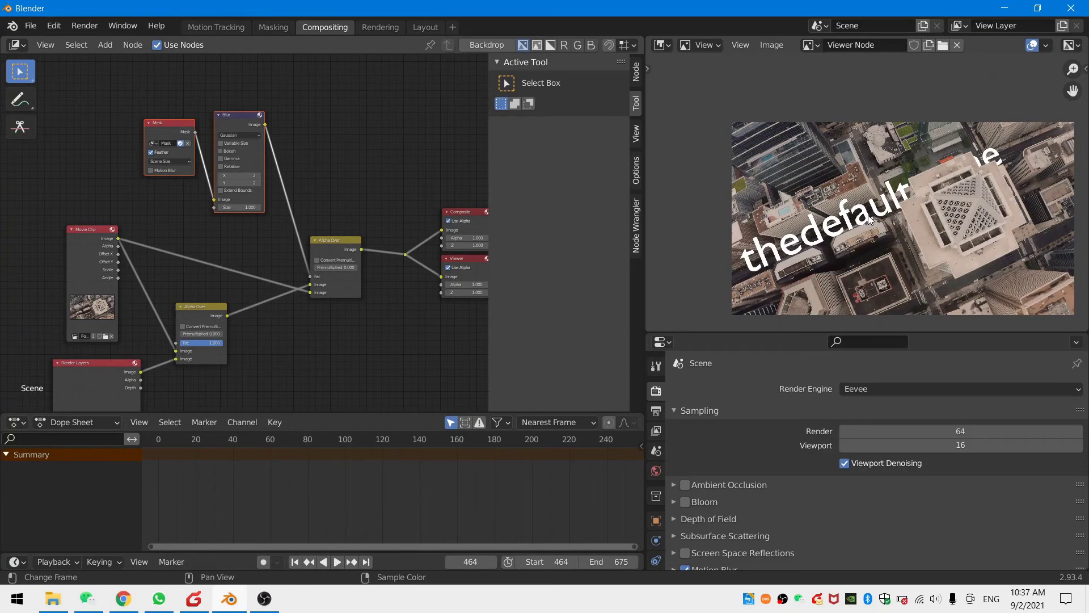
Set the render output to "tracking titles final.mp4" in the tracking titles folder
left_click(656, 411)
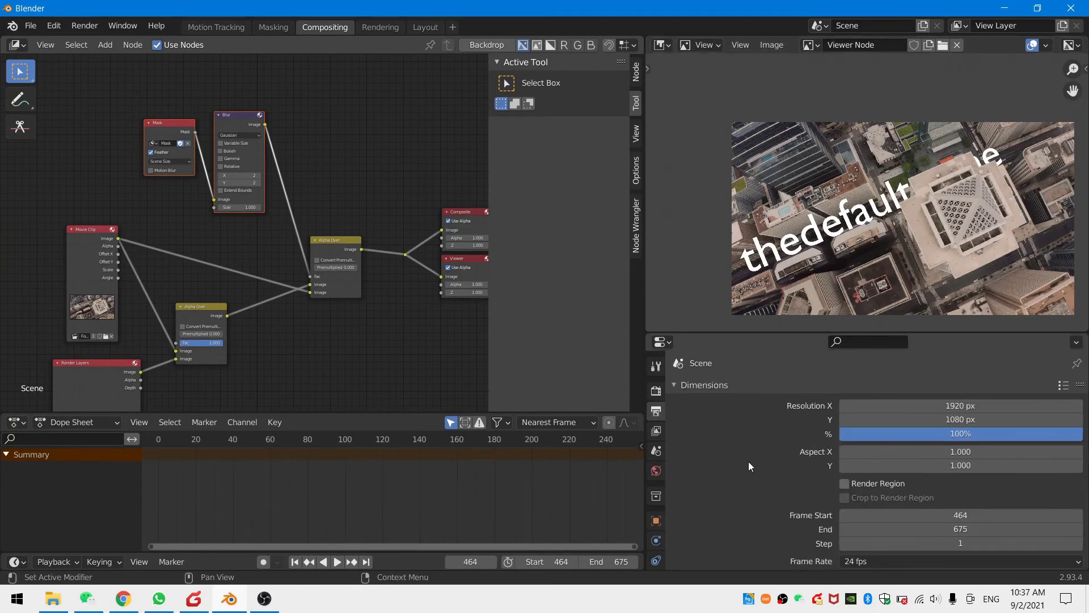
scroll(748, 464, "down", 5)
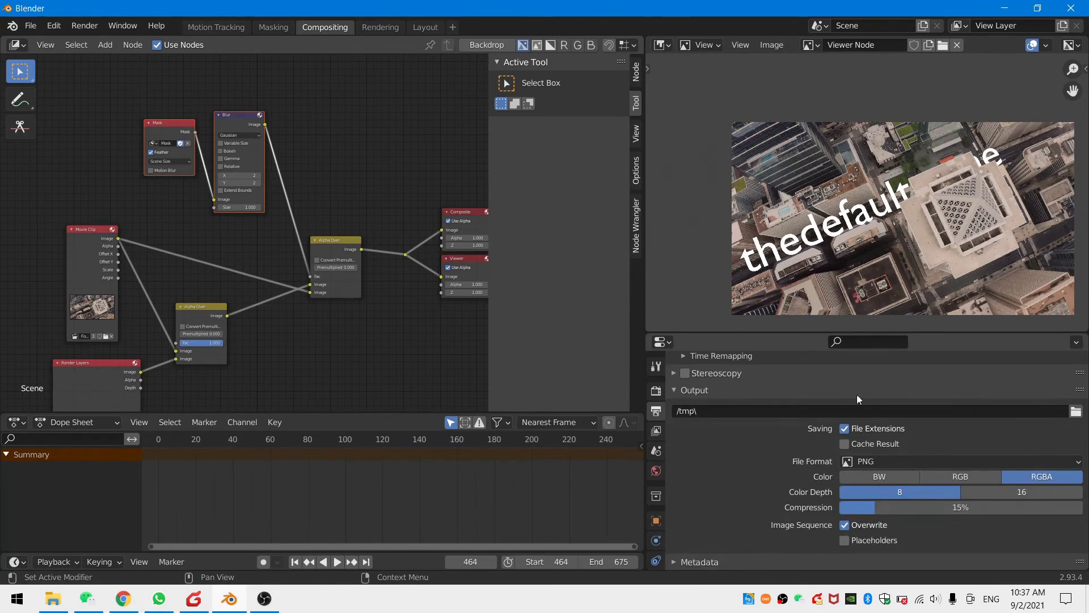
left_click(1076, 411)
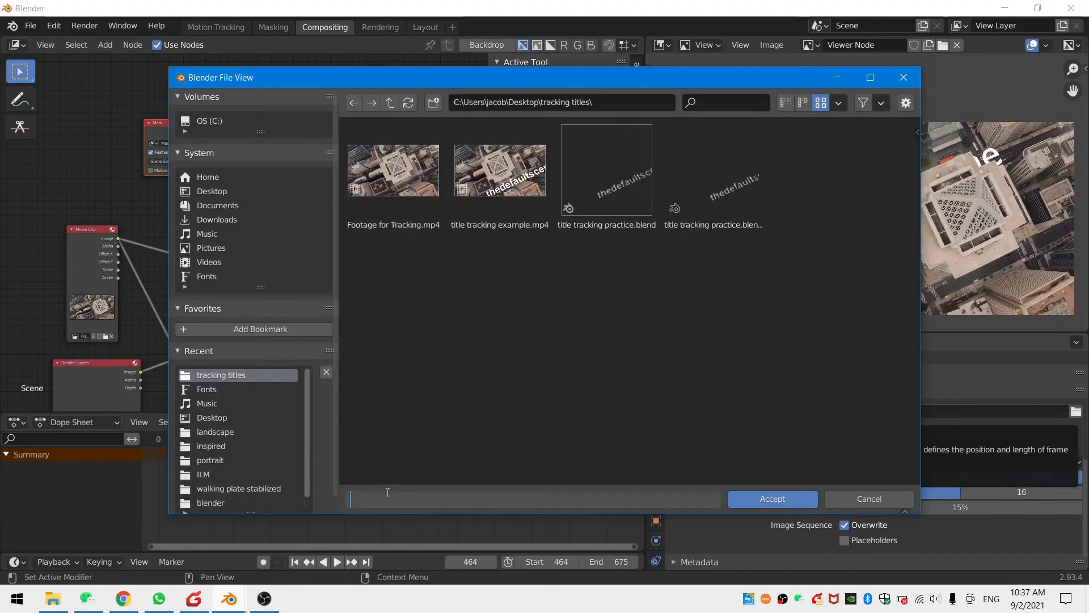
type("tracking tit")
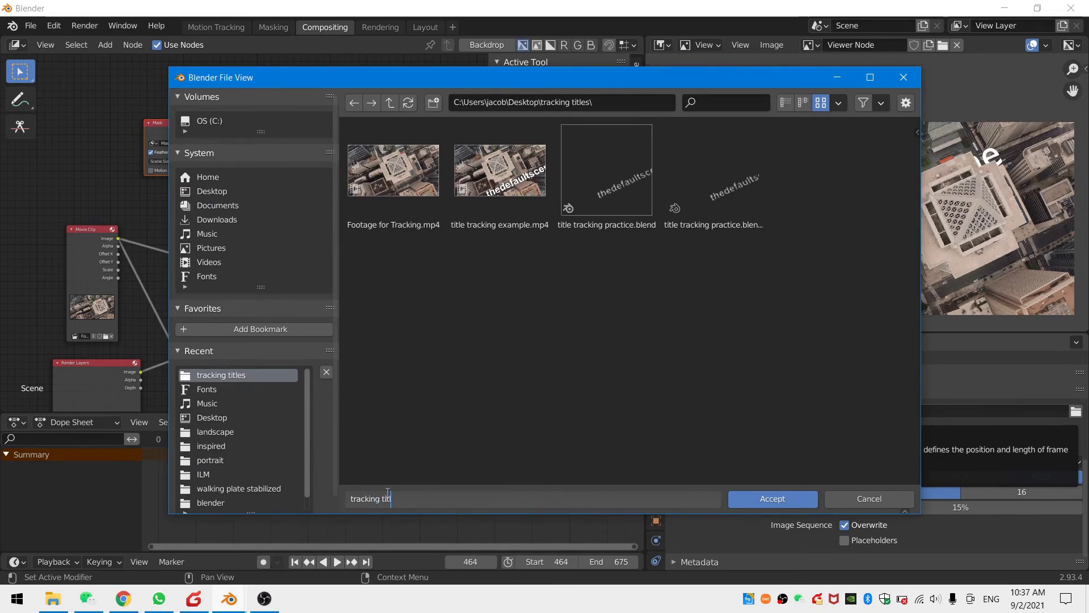
type("les final.mp4")
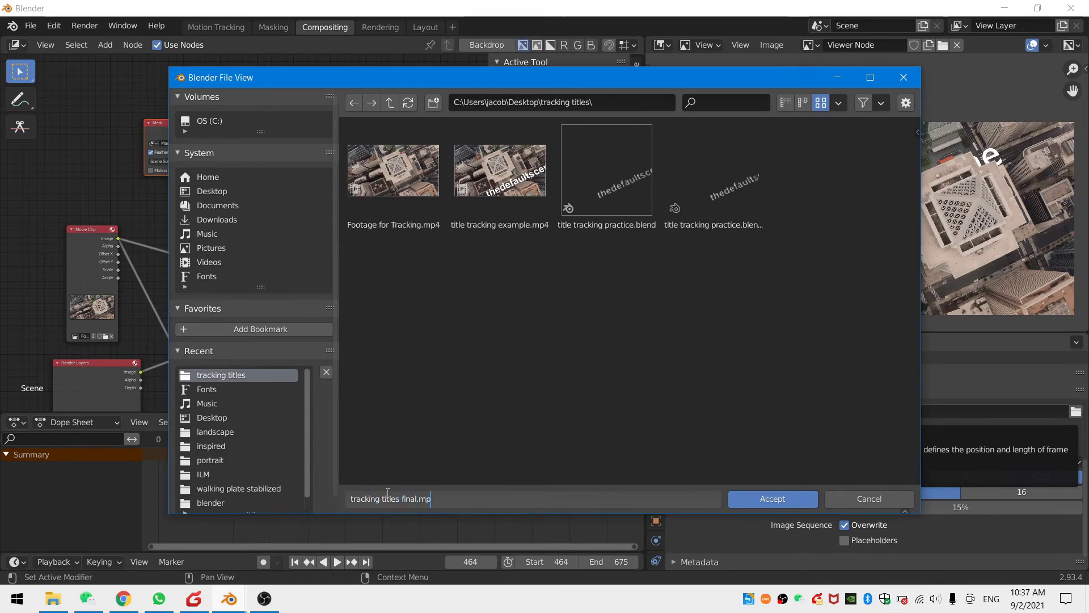
left_click(783, 504)
Set the output file format to FFmpeg Video with an MPEG-4 container, keeping Medium Quality output
left_click(962, 460)
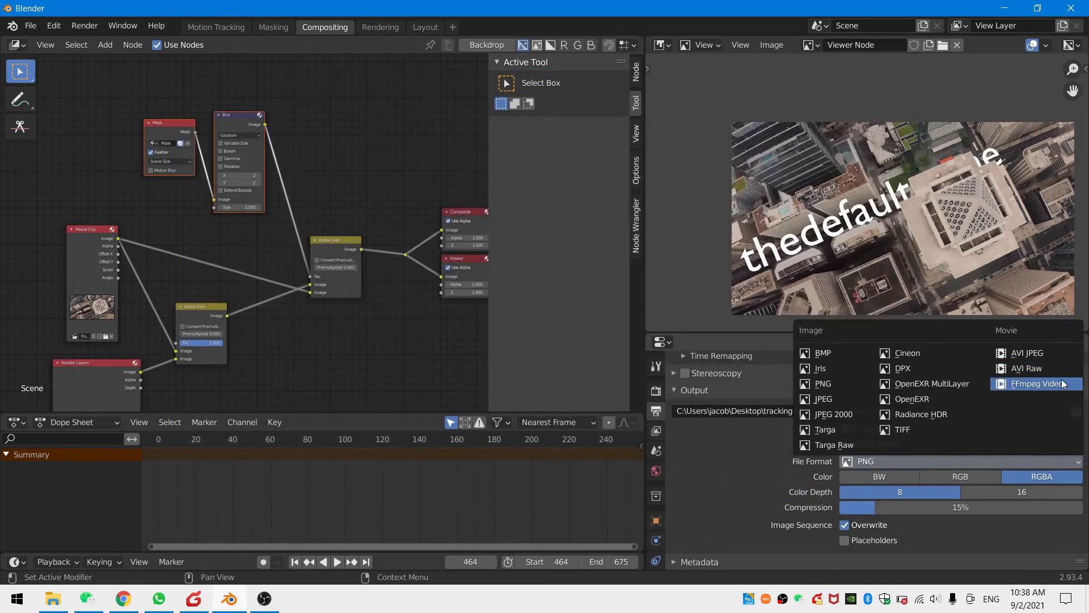
left_click(1036, 384)
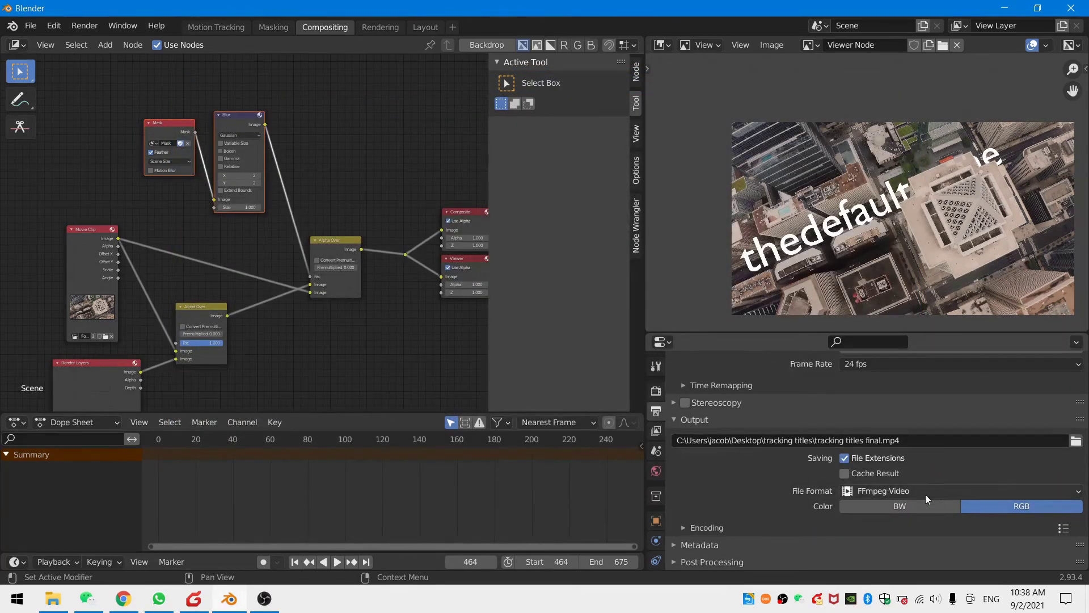
left_click(728, 525)
scroll(727, 522, "down", 5)
left_click(858, 434)
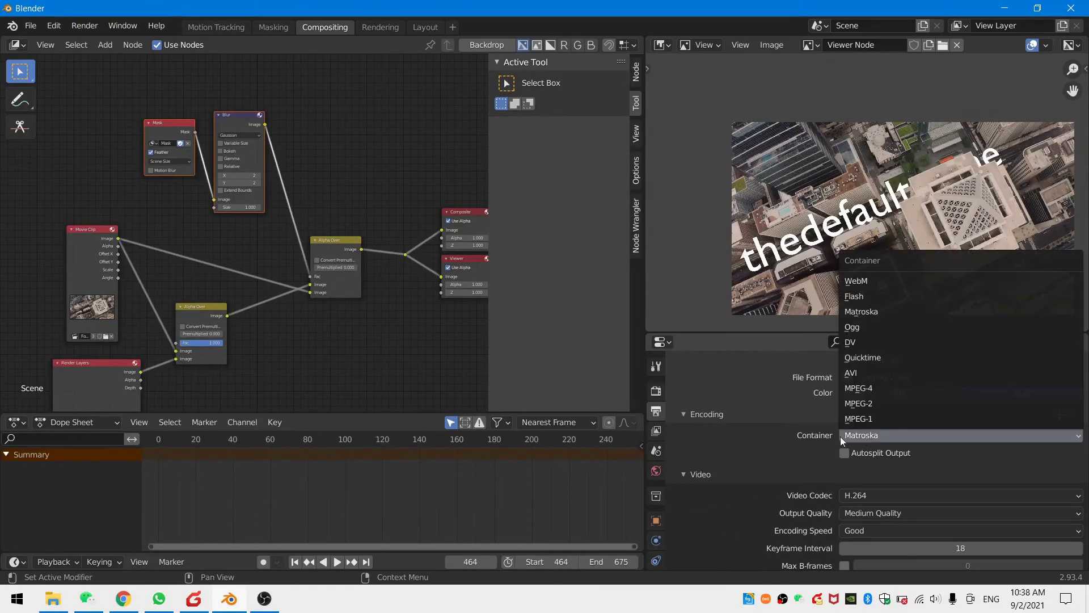
left_click(840, 437)
left_click(865, 434)
left_click(857, 388)
scroll(794, 437, "down", 3)
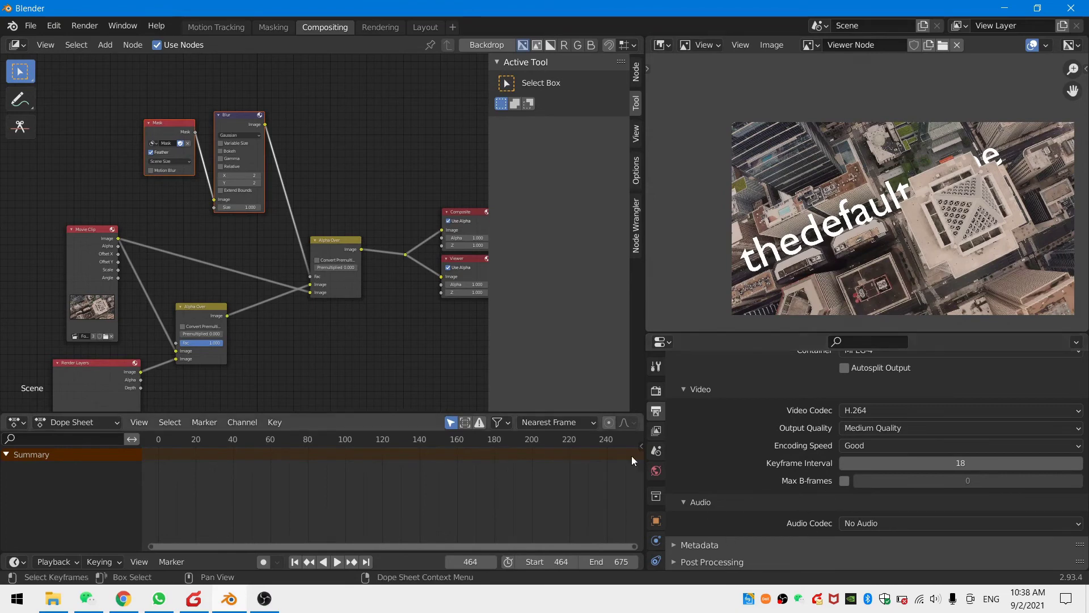
left_click(864, 427)
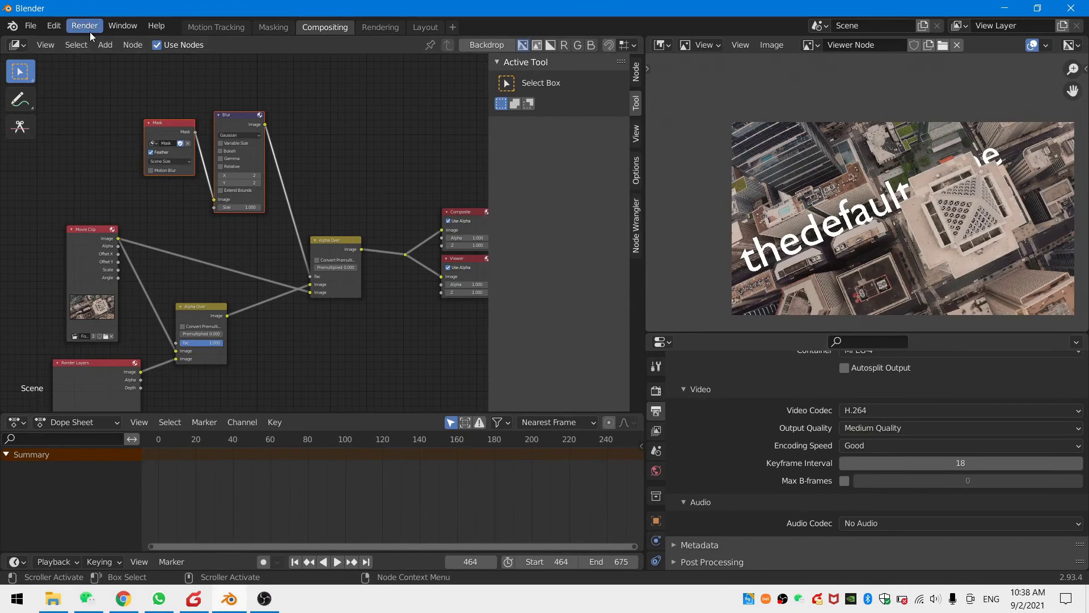
Save the project and render the full animation
key("ctrl+s")
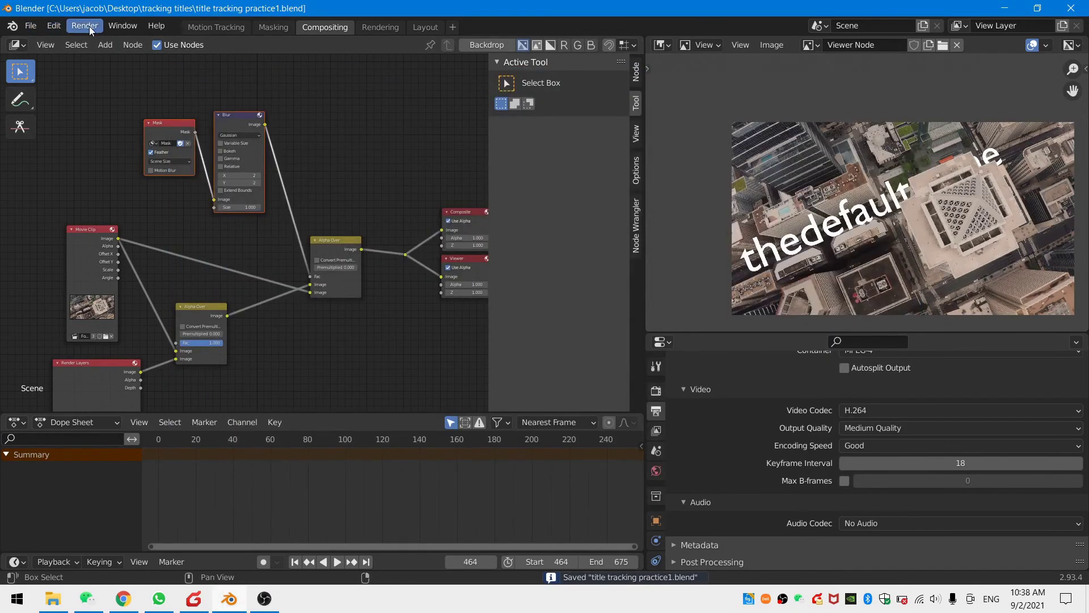
left_click(90, 26)
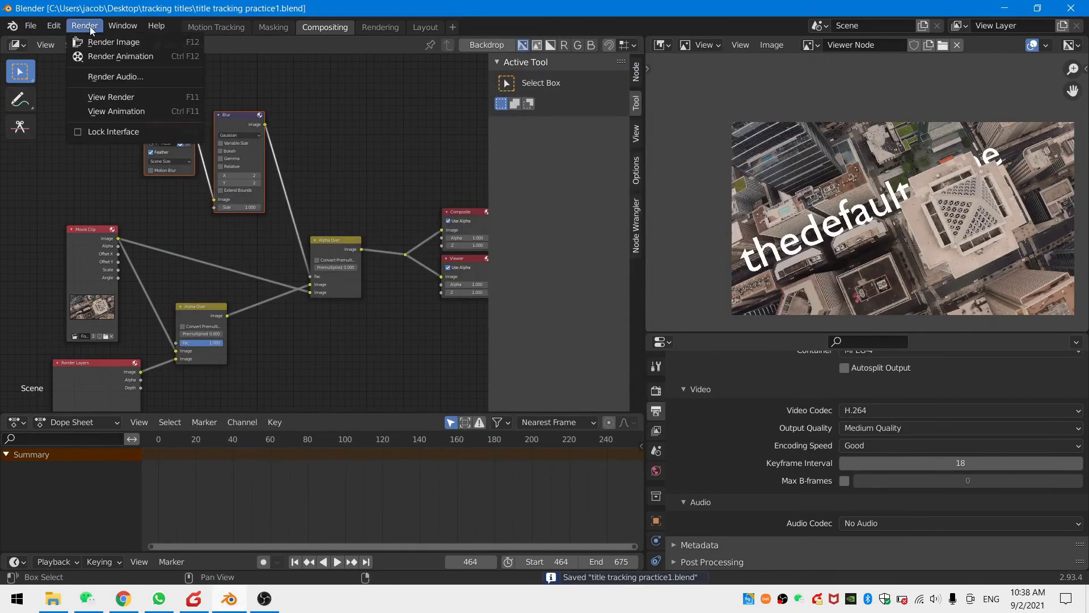
left_click(96, 56)
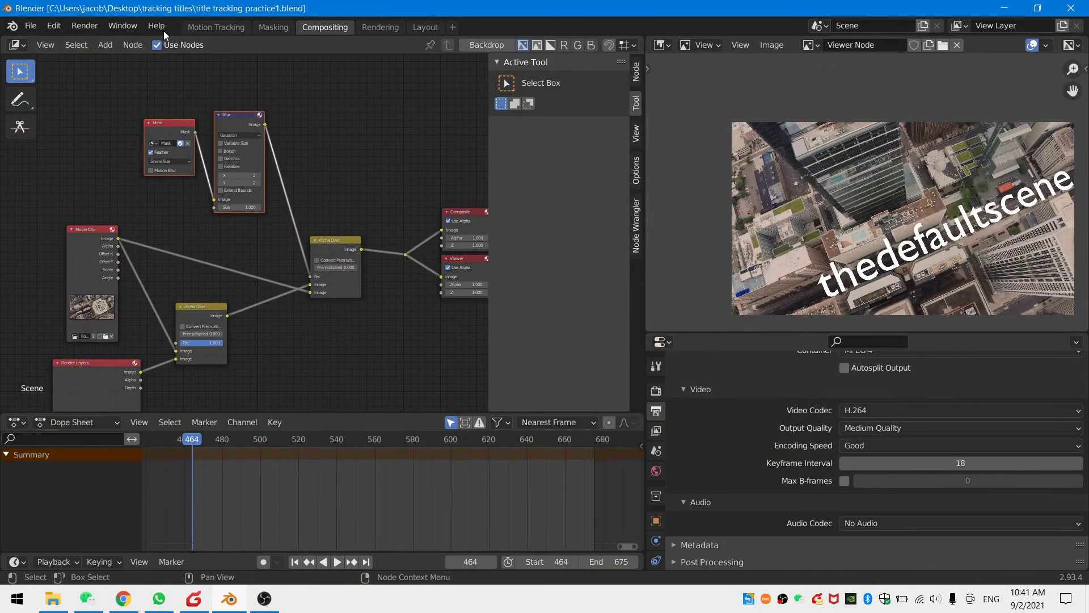
Play back the rendered animation to review the finished tracked title
left_click(87, 26)
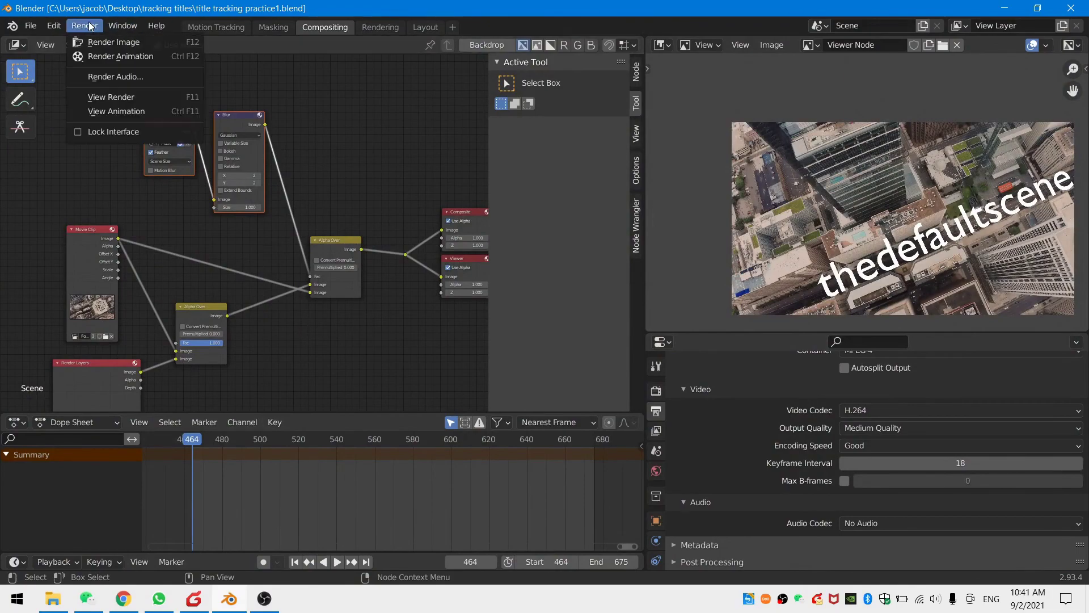
left_click(121, 109)
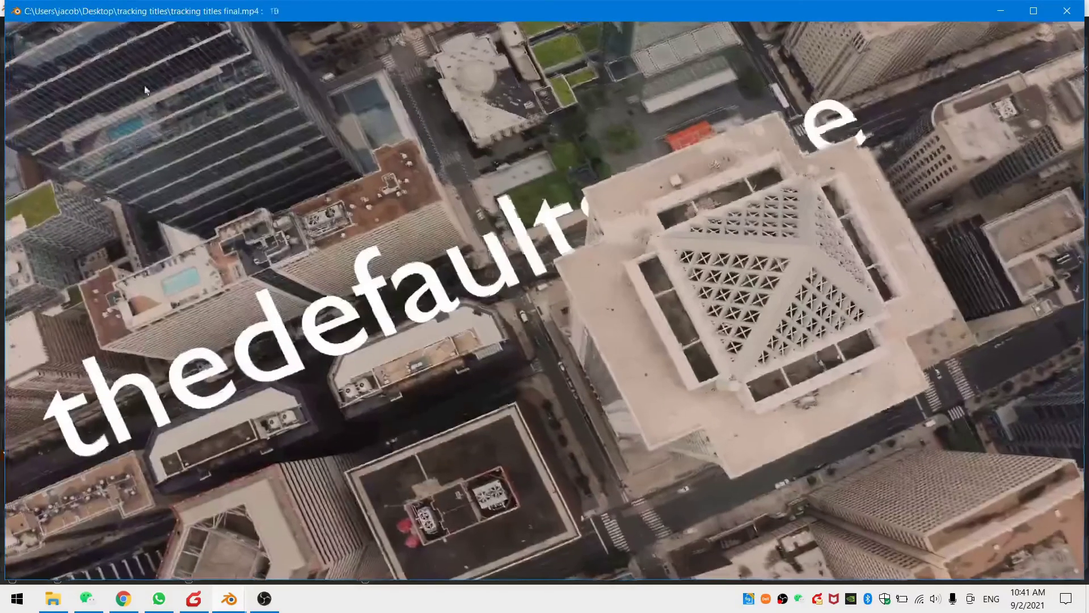